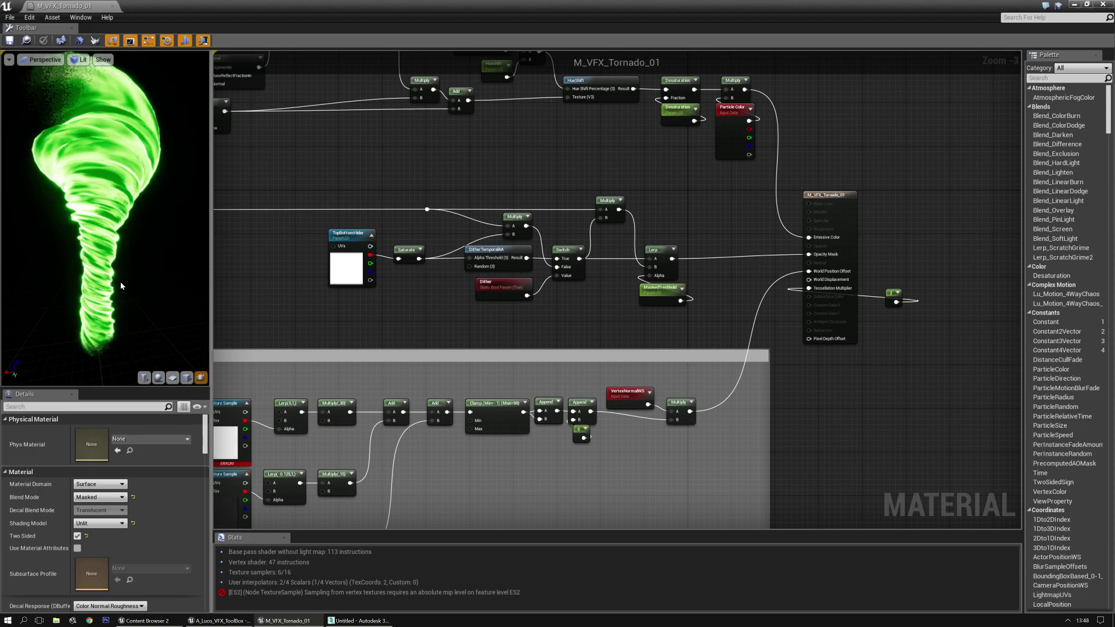
{"action": "left_click_drag", "start_coordinate": [90, 305], "coordinate": [154, 334]}
{"action": "left_click_drag", "start_coordinate": [107, 136], "coordinate": [135, 110]}
{"action": "left_click_drag", "start_coordinate": [105, 237], "coordinate": [98, 278]}
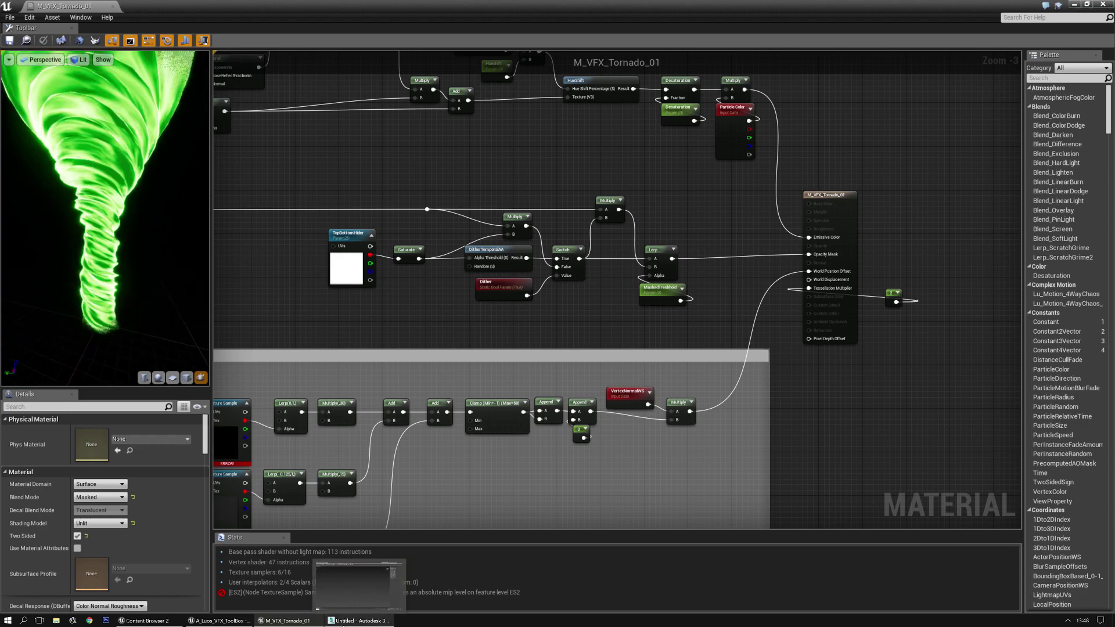
Step: Switch to 3ds Max, create a cylinder at the centre of the grid and display it with edged faces
{"action": "left_click", "coordinate": [343, 623]}
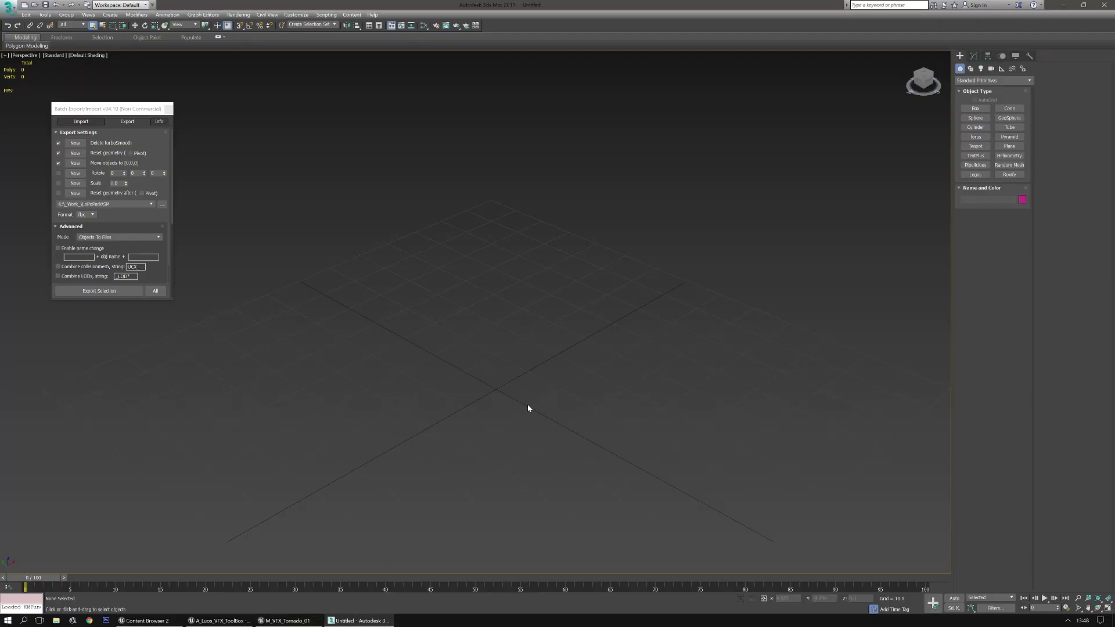
{"action": "middle_click_drag", "start_coordinate": [528, 407], "coordinate": [604, 374]}
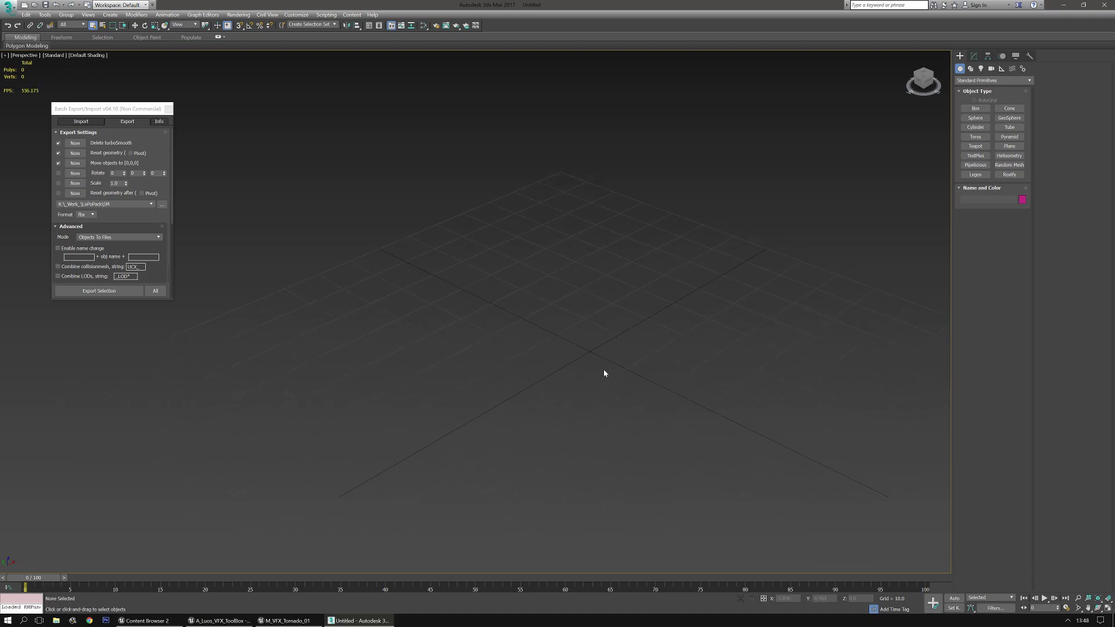
{"action": "left_click", "coordinate": [976, 127]}
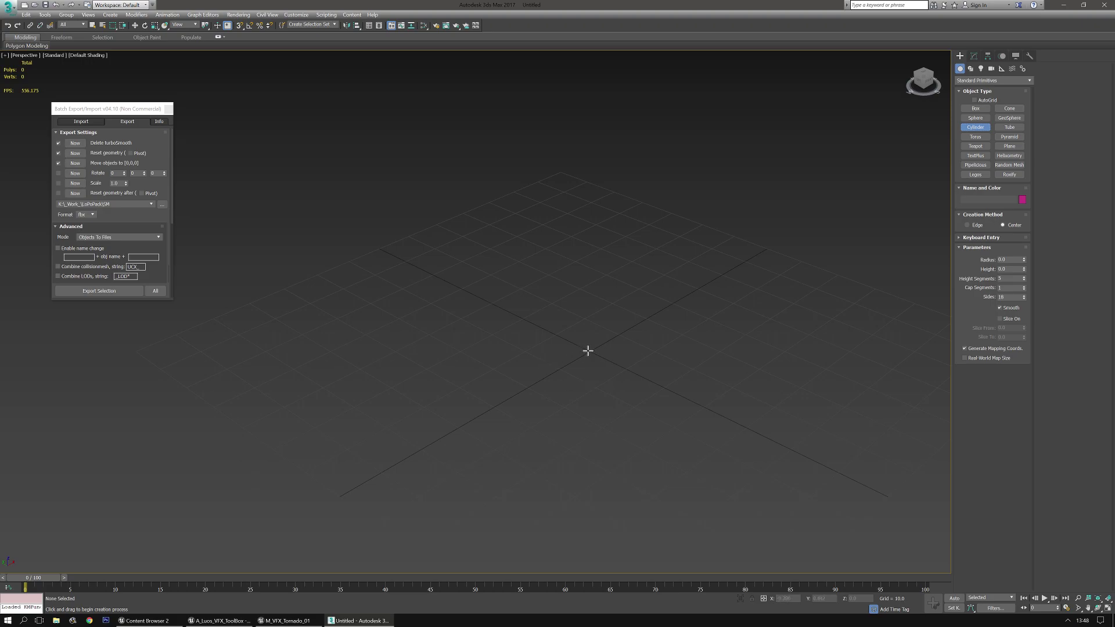
{"action": "left_click_drag", "start_coordinate": [589, 350], "coordinate": [607, 383]}
{"action": "left_click", "coordinate": [611, 395]}
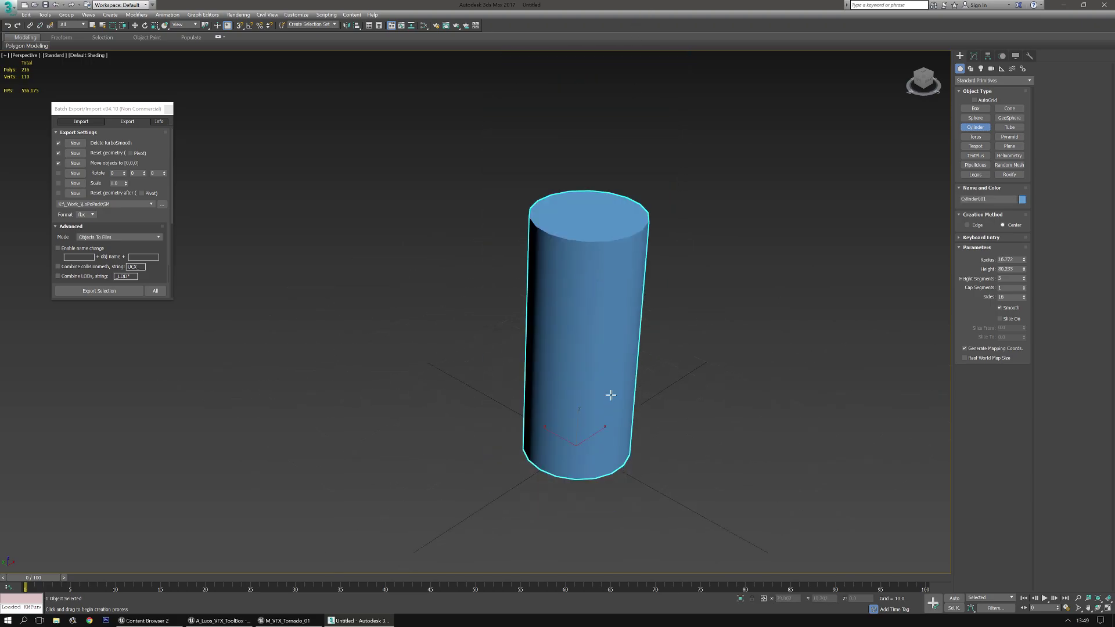
{"action": "key", "text": "F4"}
{"action": "middle_click_drag", "start_coordinate": [600, 370], "coordinate": [635, 332]}
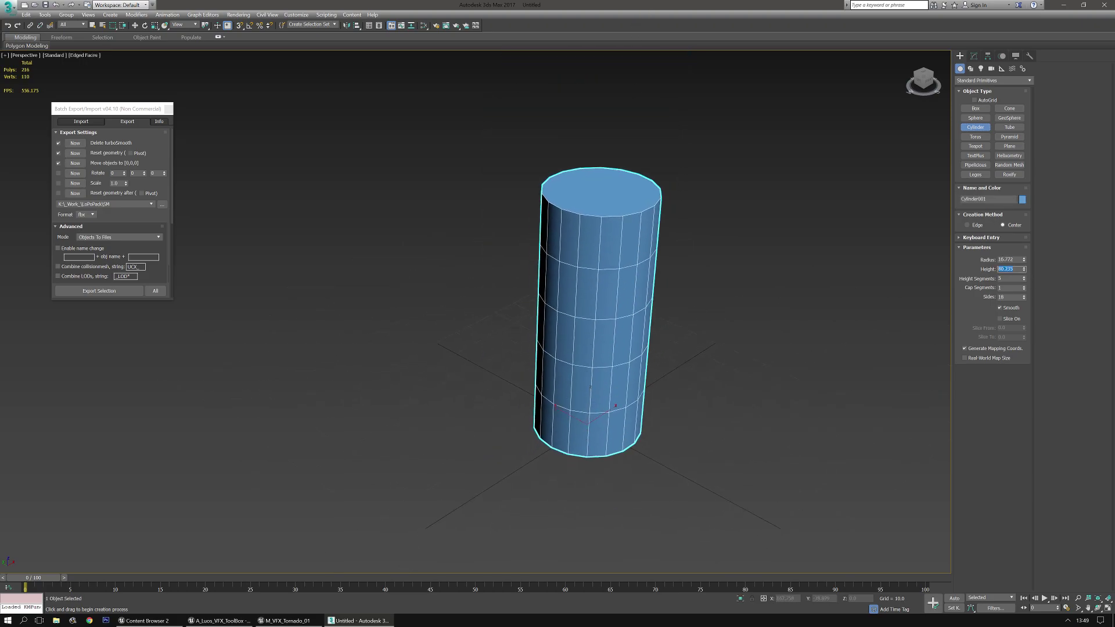
Step: Set the cylinder's height to 1000 and its radius to 32
{"action": "type", "text": "1000"}
{"action": "key", "text": "Return"}
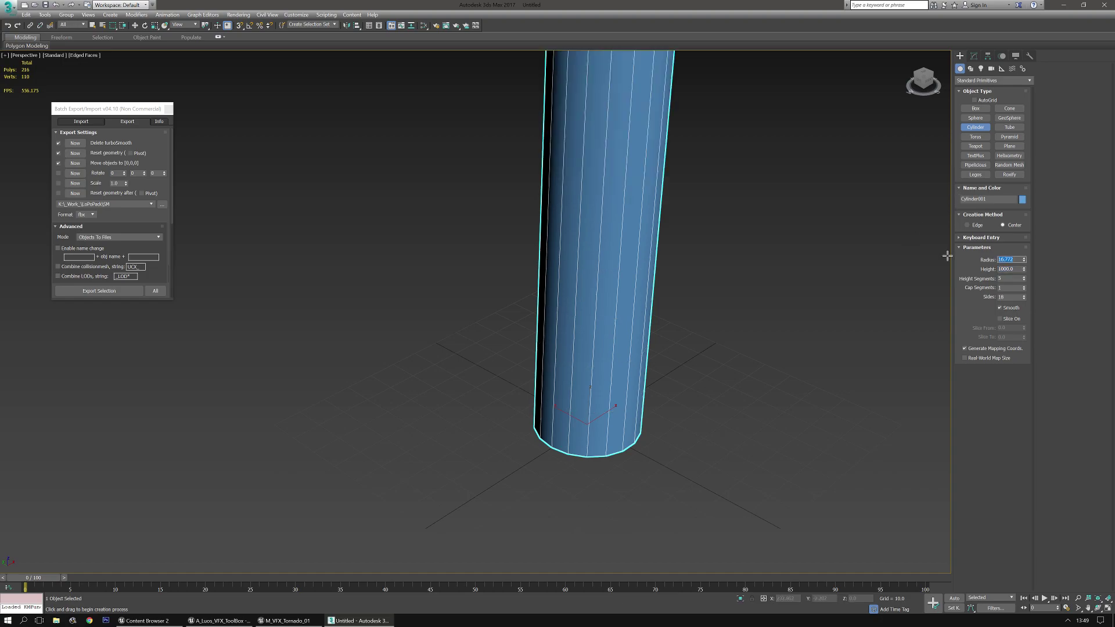
{"action": "key", "text": "Return"}
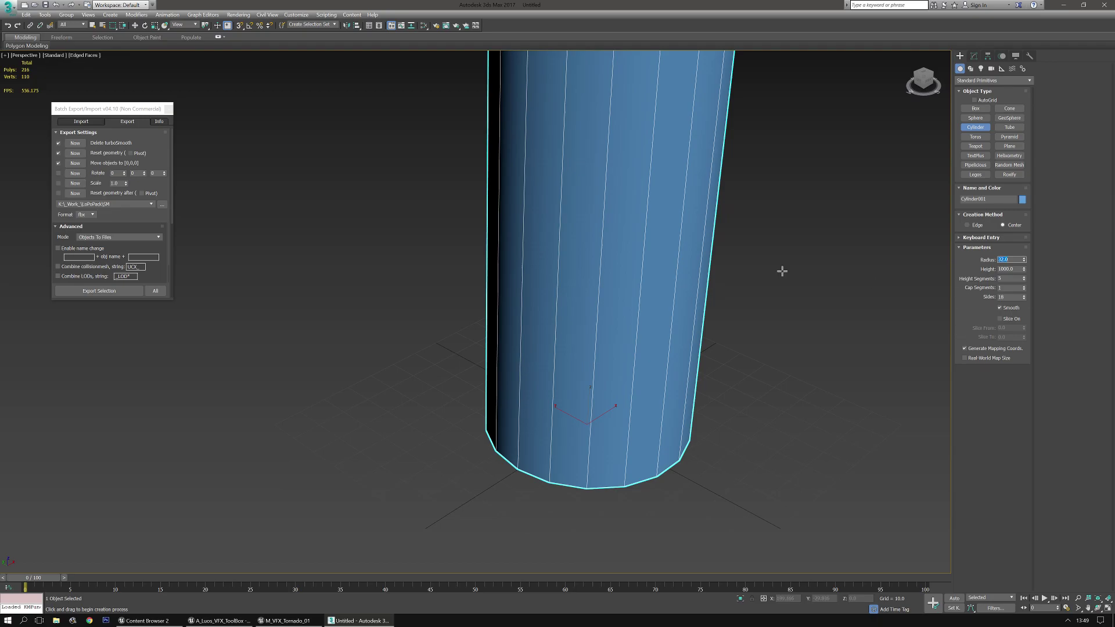
{"action": "scroll", "coordinate": [575, 274], "scroll_direction": "down", "scroll_amount": 5}
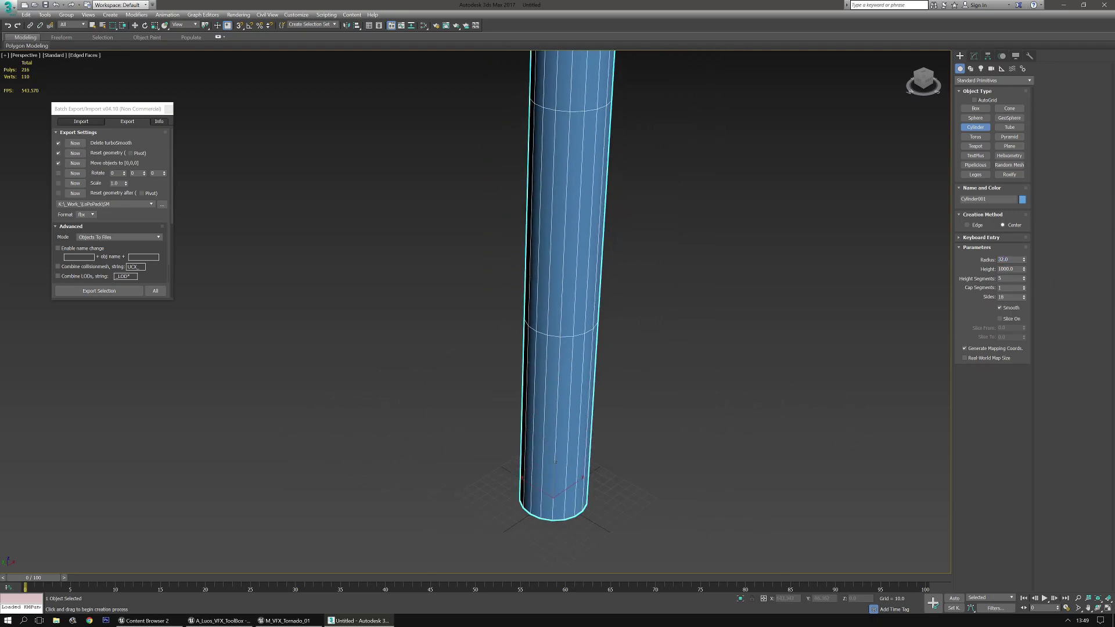
Step: Set the cylinder's height segments to 60
{"action": "type", "text": "32"}
{"action": "key", "text": "Return"}
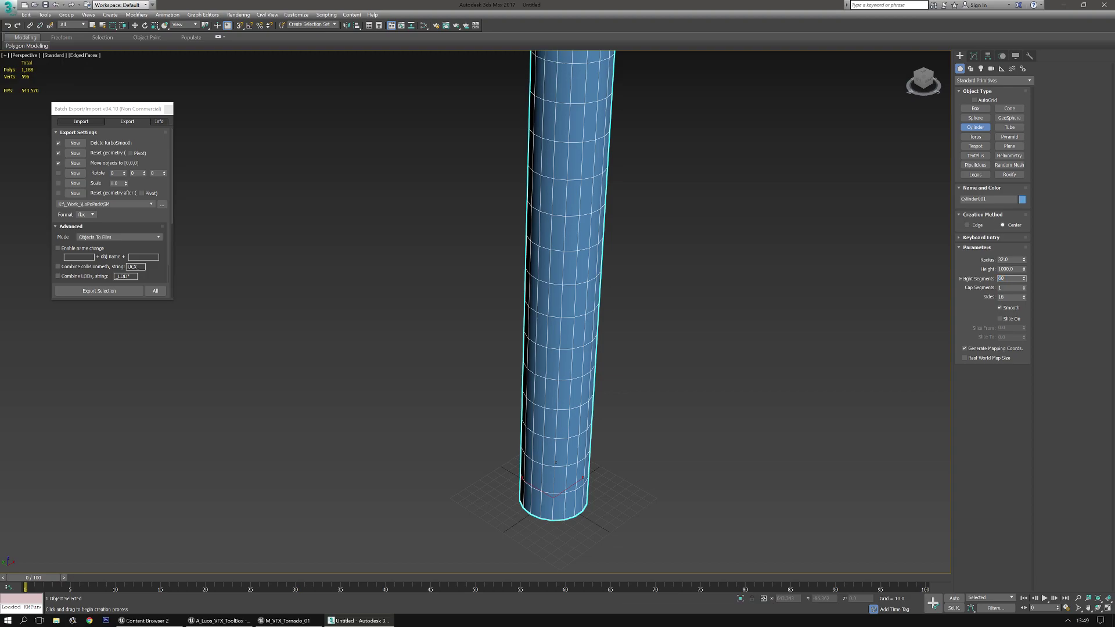
{"action": "type", "text": "60"}
{"action": "key", "text": "Tab"}
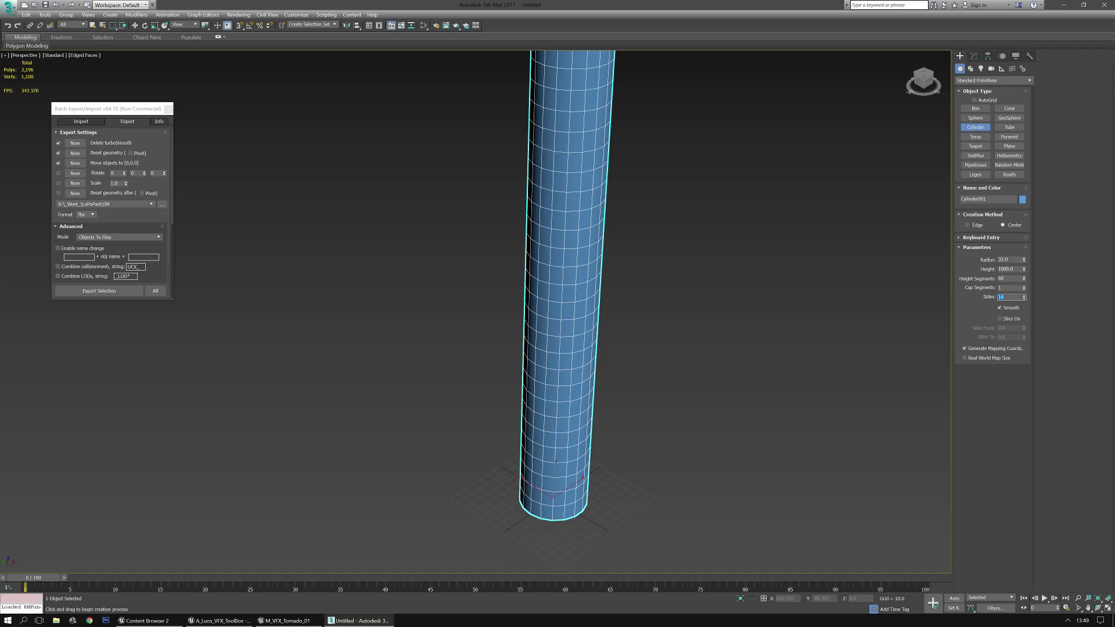
{"action": "scroll", "coordinate": [628, 385], "scroll_direction": "down", "scroll_amount": 6}
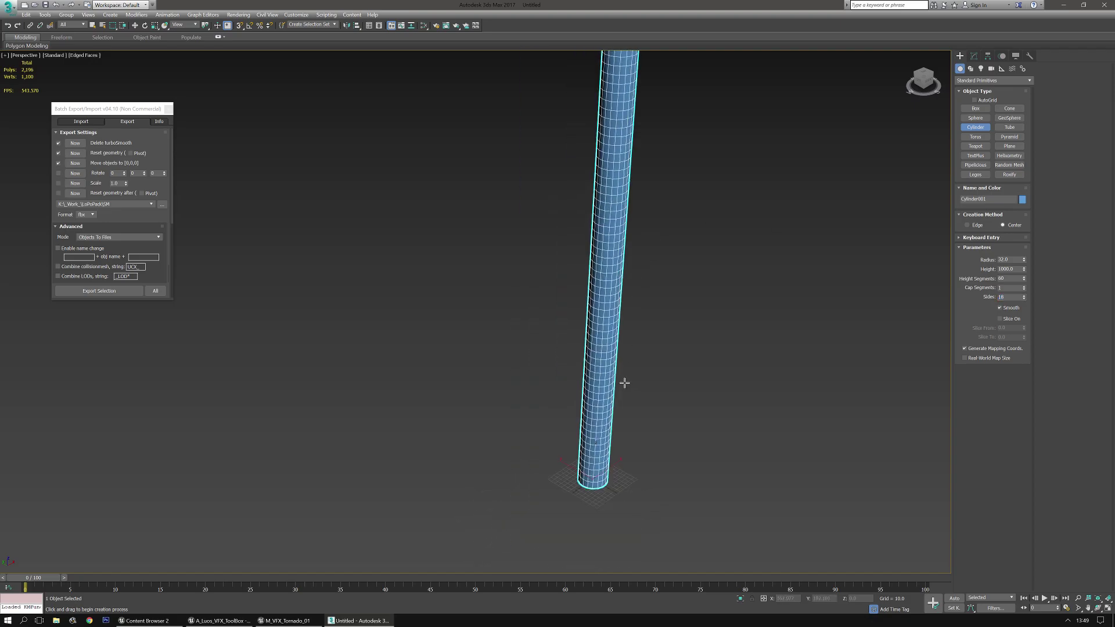
Step: Convert the cylinder to an Editable Poly
{"action": "key", "text": "w"}
{"action": "middle_click_drag", "start_coordinate": [628, 351], "coordinate": [585, 425]}
{"action": "scroll", "coordinate": [540, 493], "scroll_direction": "up", "scroll_amount": 3}
{"action": "middle_click_drag", "start_coordinate": [540, 494], "coordinate": [504, 393]}
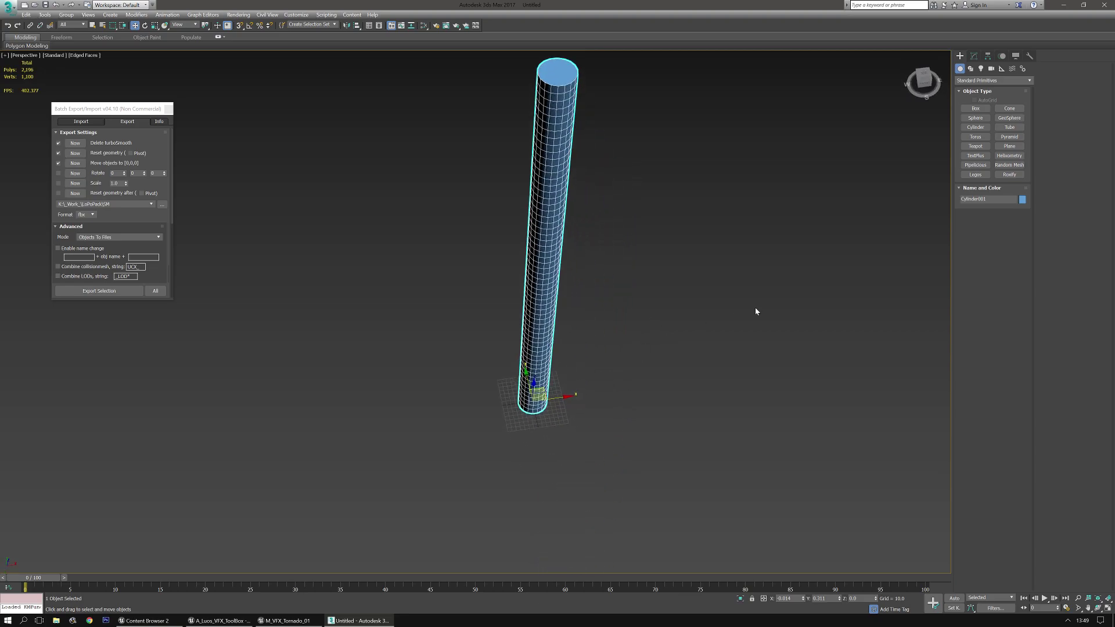
{"action": "left_click", "coordinate": [976, 57]}
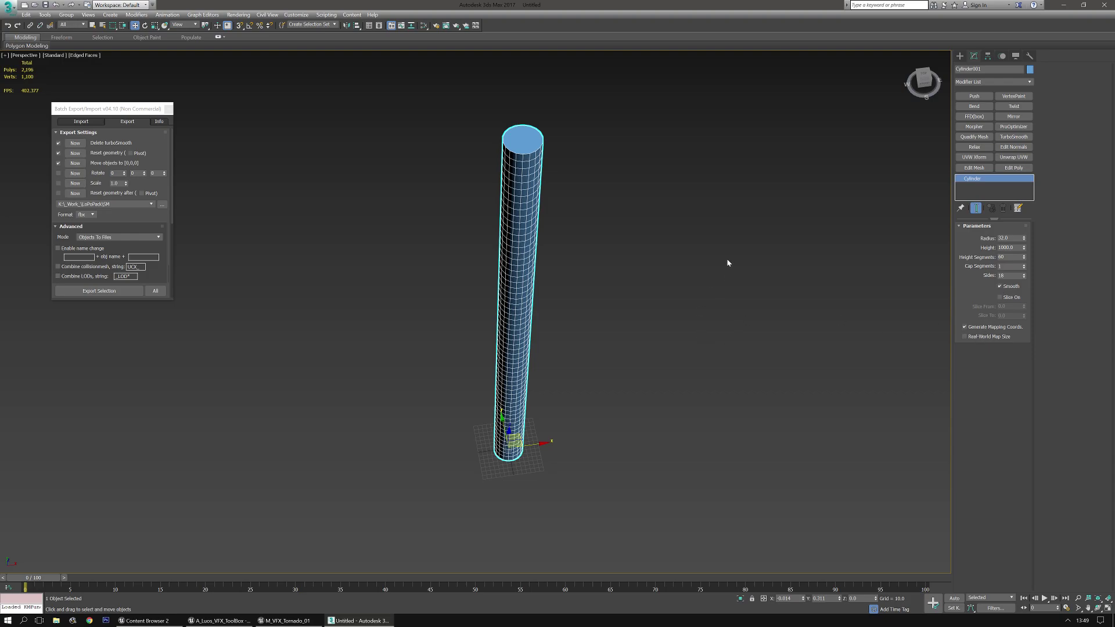
{"action": "key", "text": "ctrl+e"}
Step: Inspect the cylinder's UV layout through an Unwrap UVW modifier and collapse the stack back to Editable Poly
{"action": "left_click", "coordinate": [1022, 158]}
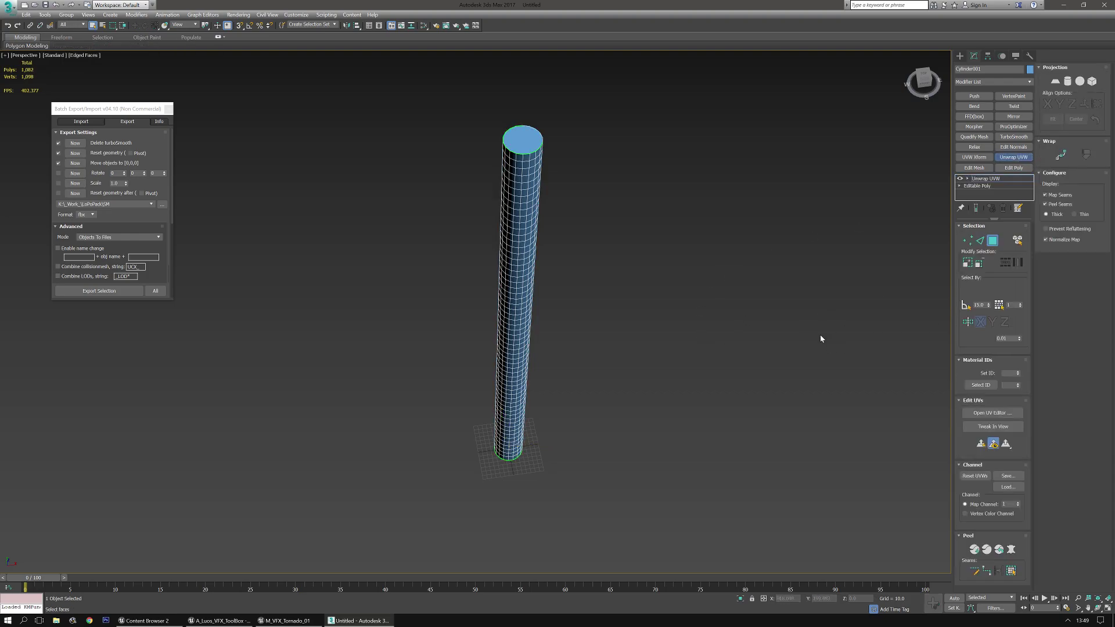
{"action": "left_click", "coordinate": [992, 413]}
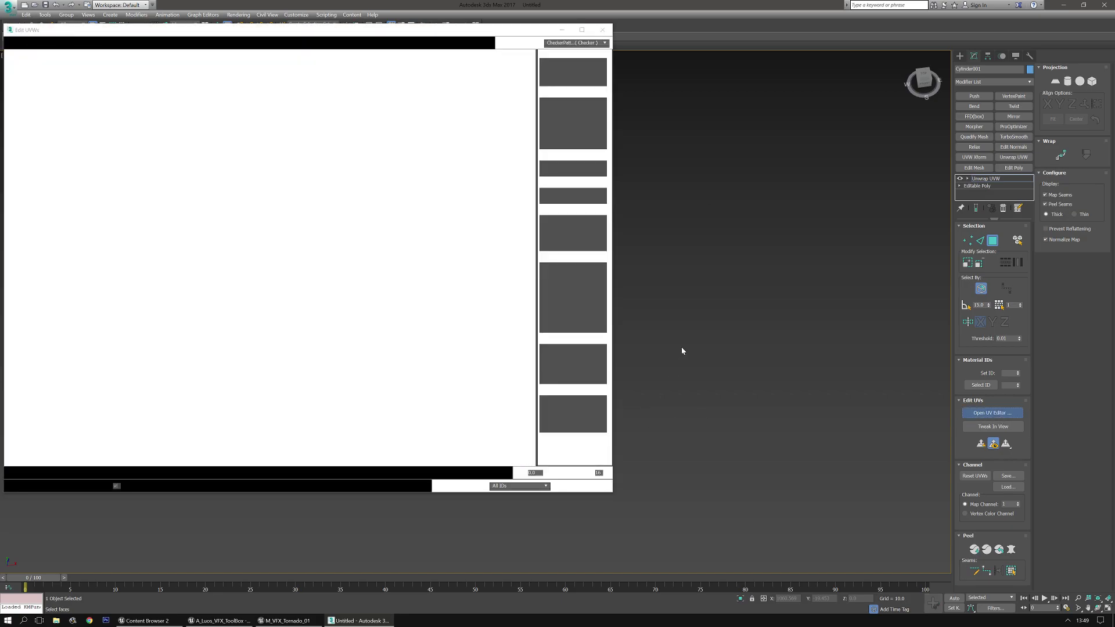
{"action": "middle_click_drag", "start_coordinate": [678, 343], "coordinate": [779, 303]}
{"action": "scroll", "coordinate": [886, 374], "scroll_direction": "down", "scroll_amount": 6}
{"action": "scroll", "coordinate": [836, 369], "scroll_direction": "up", "scroll_amount": 4}
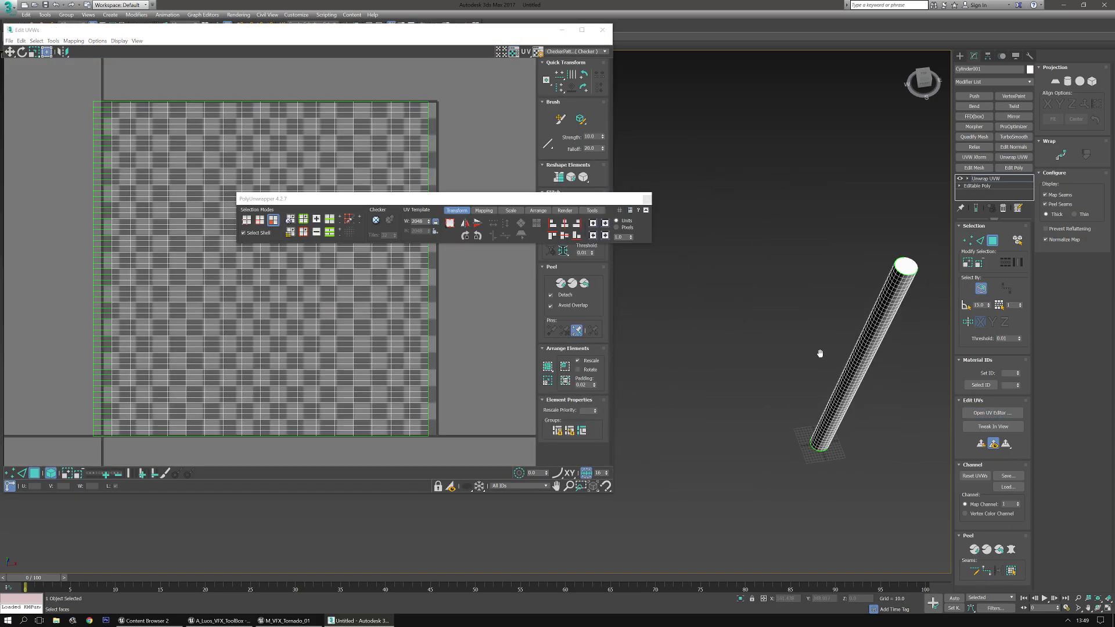
{"action": "middle_click_drag", "start_coordinate": [168, 330], "coordinate": [189, 335]}
{"action": "scroll", "coordinate": [189, 335], "scroll_direction": "down", "scroll_amount": 5}
{"action": "left_click_drag", "start_coordinate": [97, 180], "coordinate": [395, 416]}
{"action": "key", "text": "ctrl+e"}
Step: Delete the top and bottom cap polygons of the cylinder so that only the open tube remains
{"action": "middle_click_drag", "start_coordinate": [750, 327], "coordinate": [692, 351]}
{"action": "key", "text": "4"}
{"action": "middle_click_drag", "start_coordinate": [764, 224], "coordinate": [757, 250], "text": "alt"}
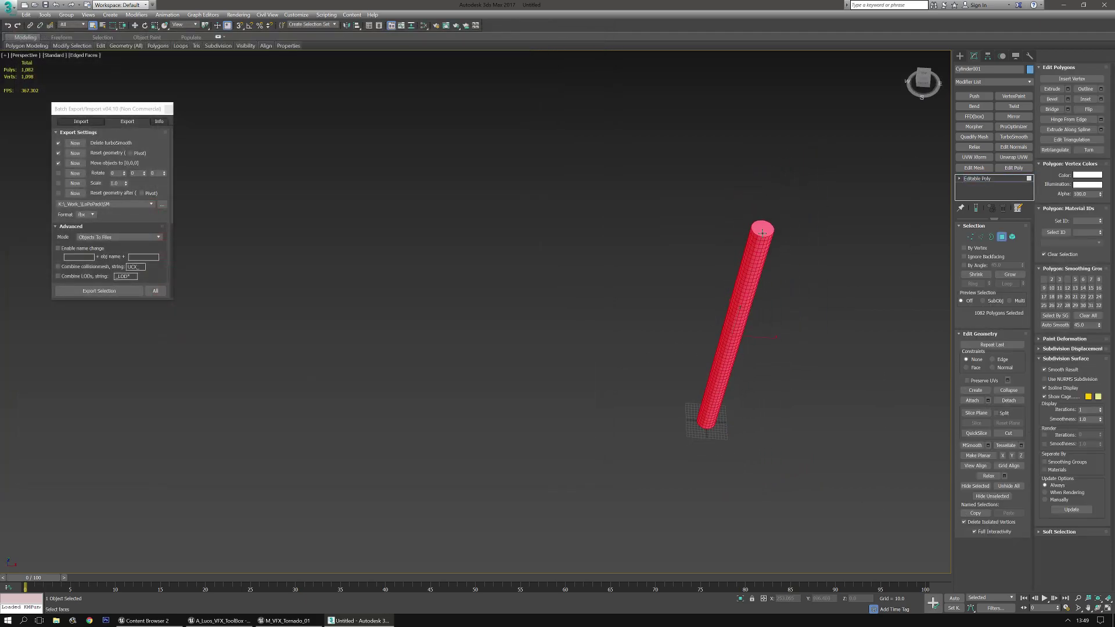
{"action": "left_click", "coordinate": [763, 232]}
{"action": "middle_click_drag", "start_coordinate": [705, 360], "coordinate": [676, 353], "text": "alt"}
{"action": "left_click", "coordinate": [869, 407], "text": "ctrl"}
{"action": "key", "text": "Delete"}
Step: Add an Unwrap UVW modifier to the open tube, select all its UVs in the UV editor and move the PolyUnwrapper toolbar clear of the layout
{"action": "left_click", "coordinate": [1018, 180]}
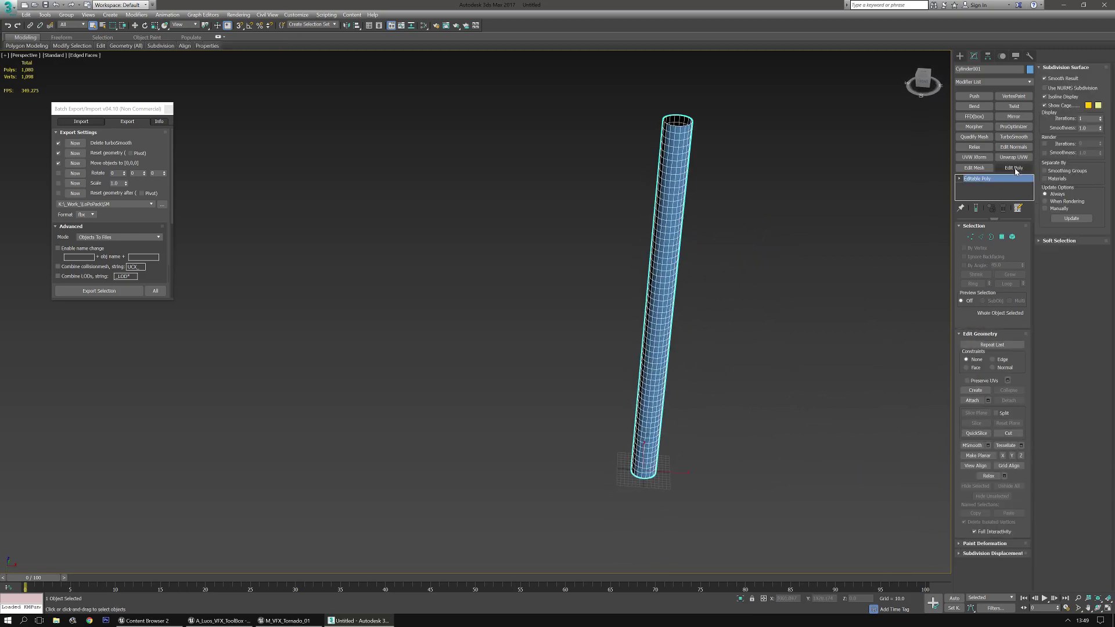
{"action": "left_click", "coordinate": [1014, 157]}
{"action": "left_click", "coordinate": [993, 412]}
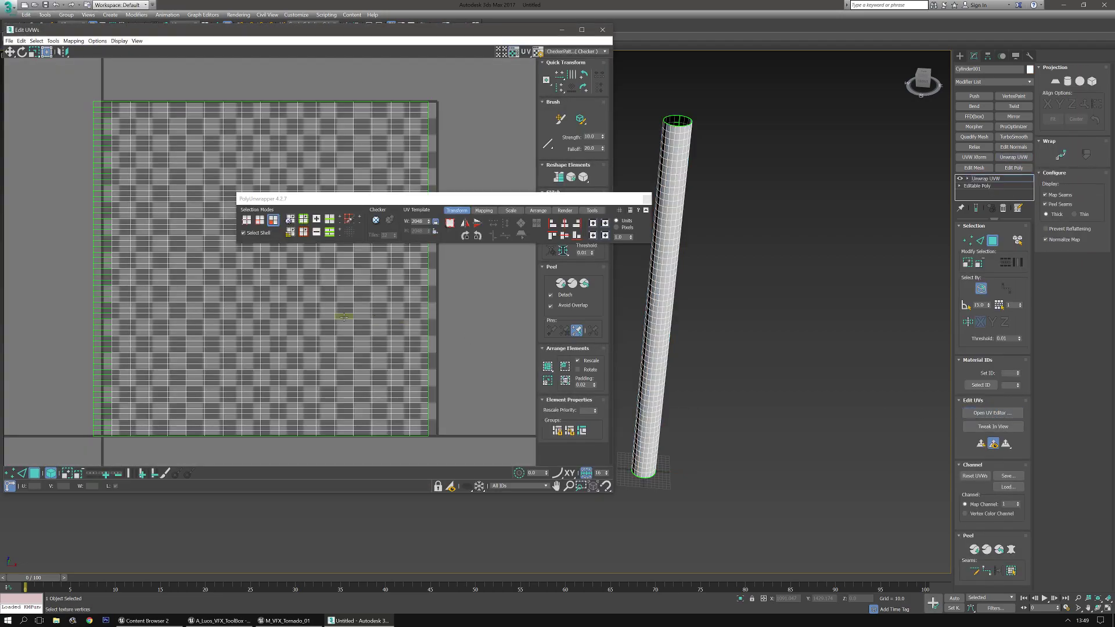
{"action": "scroll", "coordinate": [344, 317], "scroll_direction": "down", "scroll_amount": 4}
{"action": "left_click_drag", "start_coordinate": [203, 194], "coordinate": [415, 419]}
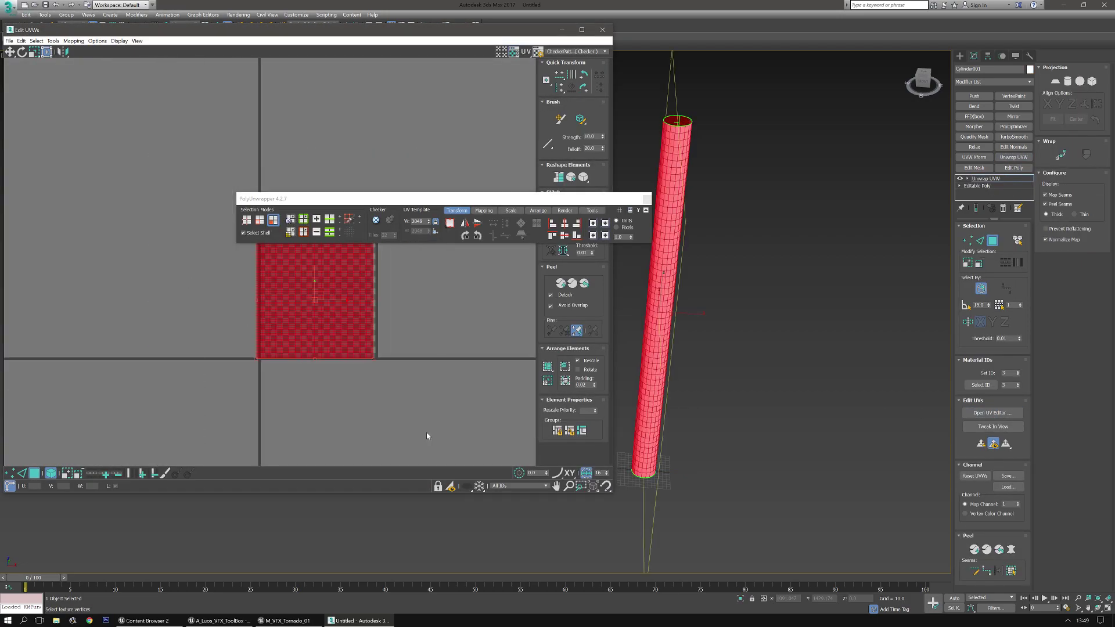
{"action": "scroll", "coordinate": [372, 339], "scroll_direction": "up", "scroll_amount": 1}
{"action": "middle_click_drag", "start_coordinate": [467, 292], "coordinate": [468, 333]}
{"action": "left_click_drag", "start_coordinate": [500, 204], "coordinate": [414, 528]}
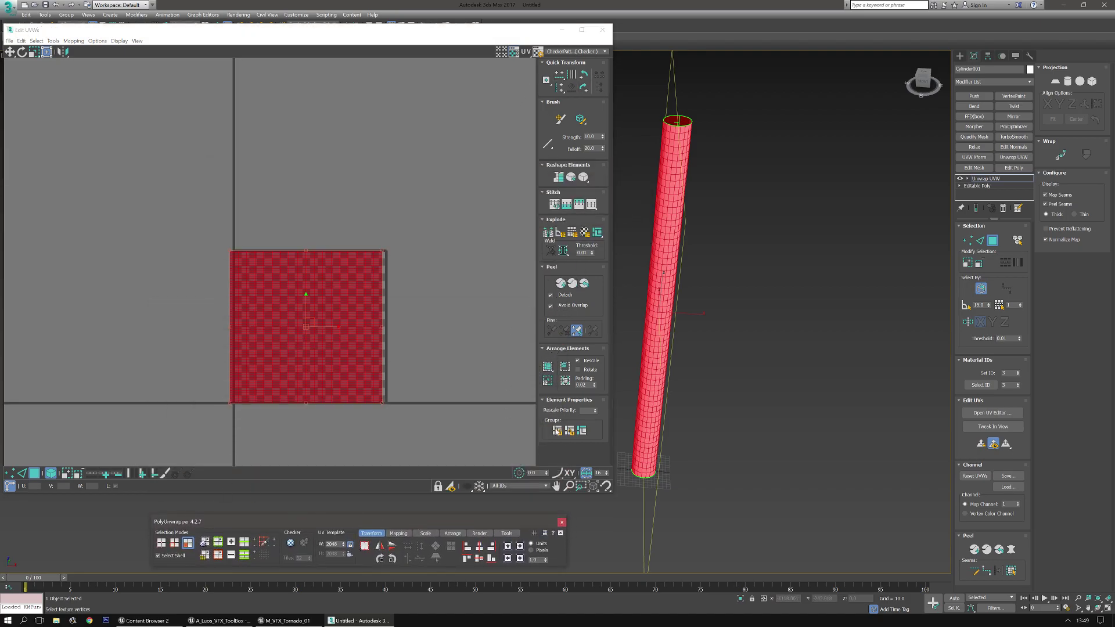
Step: Pack the selected UV shell so it fills the whole UV tile, and clear the selection
{"action": "left_click", "coordinate": [548, 368]}
{"action": "middle_click_drag", "start_coordinate": [465, 421], "coordinate": [479, 369]}
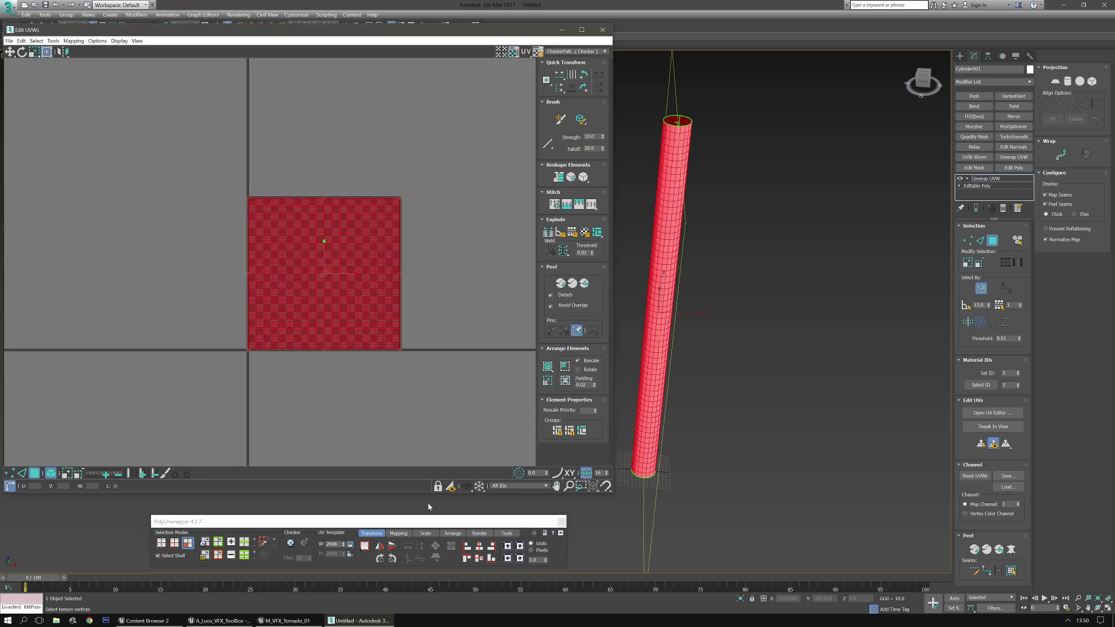
{"action": "left_click", "coordinate": [425, 533]}
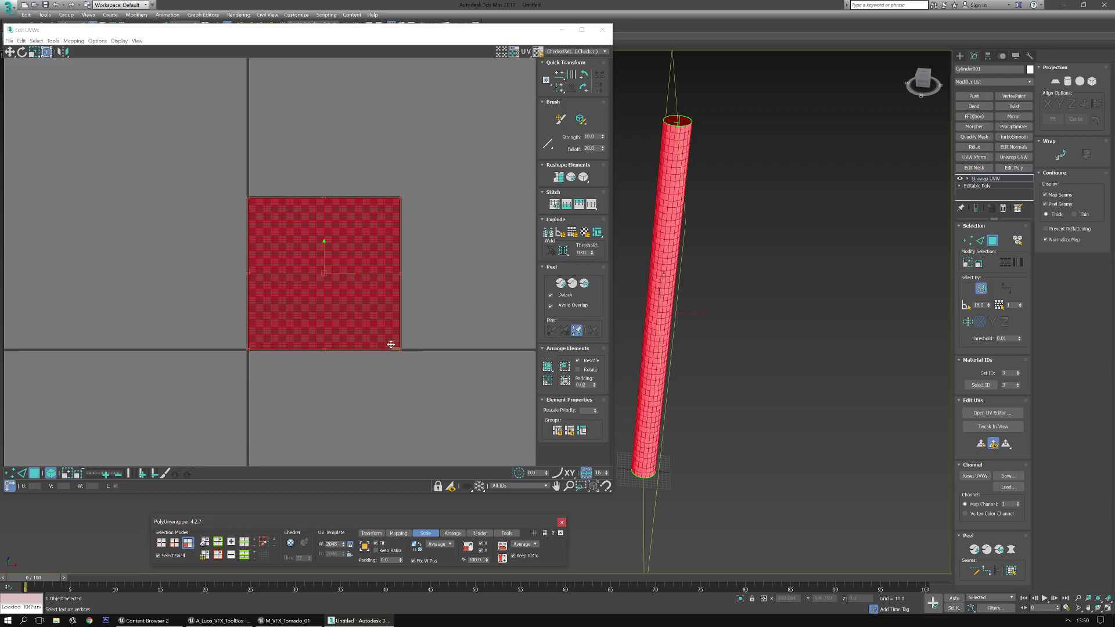
{"action": "scroll", "coordinate": [382, 334], "scroll_direction": "up", "scroll_amount": 4}
{"action": "scroll", "coordinate": [284, 293], "scroll_direction": "down", "scroll_amount": 3}
{"action": "middle_click_drag", "start_coordinate": [284, 292], "coordinate": [336, 300]}
{"action": "left_click", "coordinate": [246, 406]}
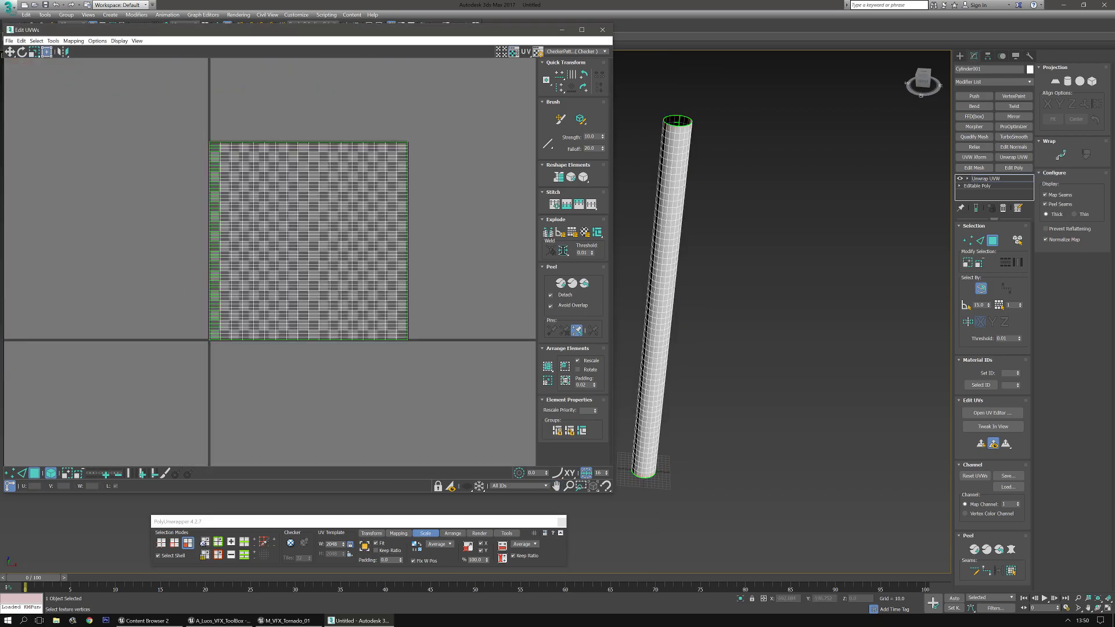
Step: Select the UV vertices along the left border and in the bottom rows to check where they lie on the tube
{"action": "left_click", "coordinate": [10, 473]}
{"action": "left_click_drag", "start_coordinate": [174, 83], "coordinate": [213, 375]}
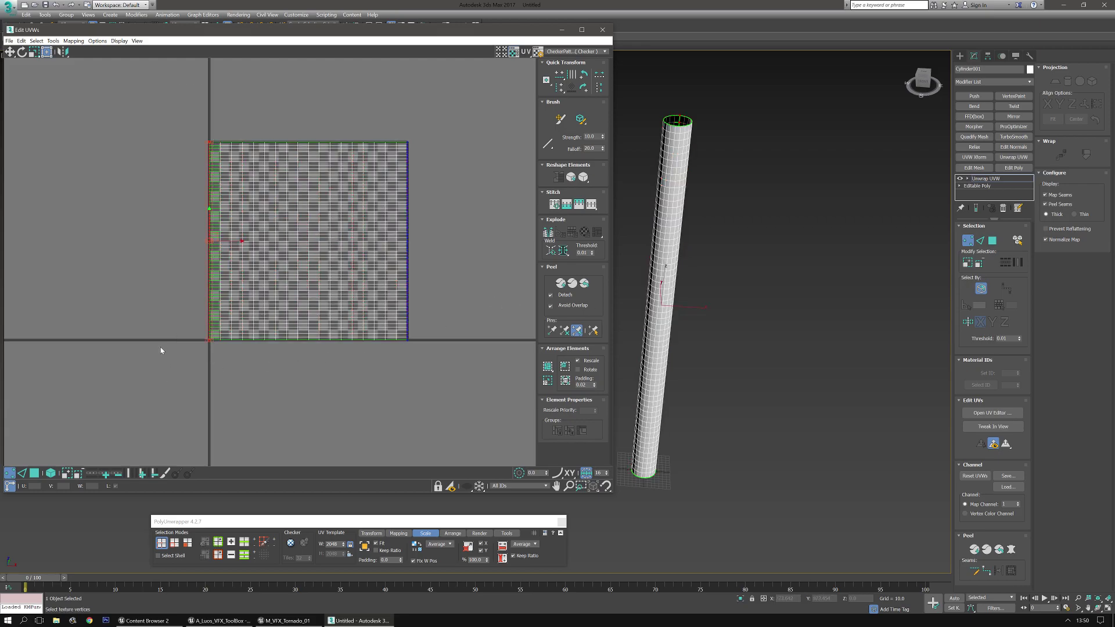
{"action": "left_click_drag", "start_coordinate": [515, 367], "coordinate": [137, 300]}
{"action": "middle_click_drag", "start_coordinate": [765, 364], "coordinate": [811, 323], "text": "alt"}
{"action": "middle_click_drag", "start_coordinate": [715, 358], "coordinate": [713, 401]}
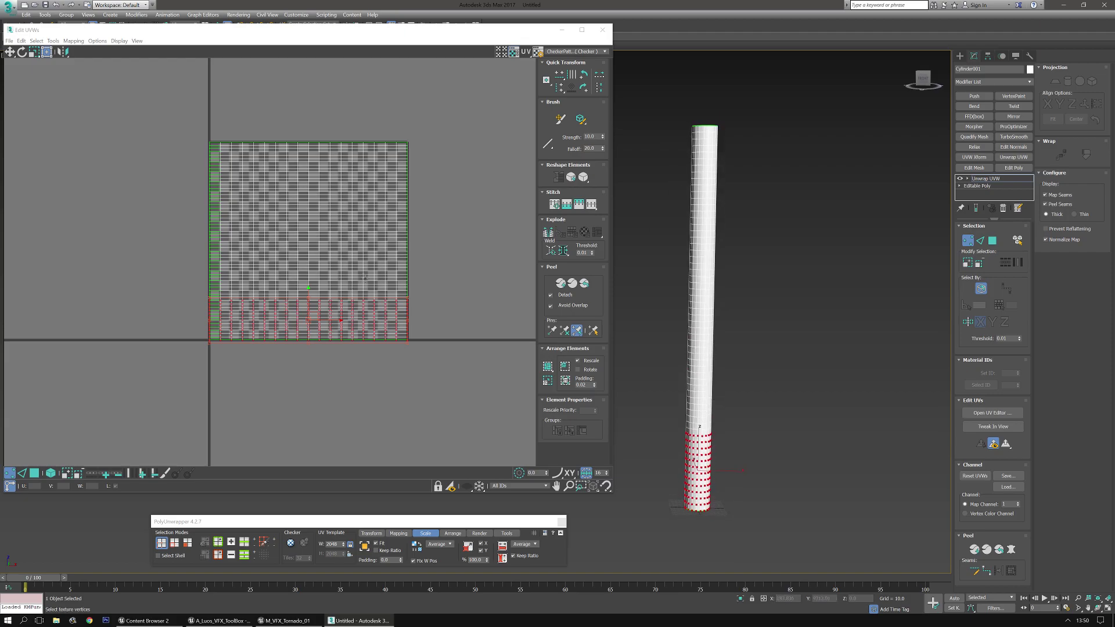
{"action": "left_click", "coordinate": [457, 178]}
Step: Collapse the tube with its packed UVs to an Editable Poly
{"action": "key", "text": "ctrl+e"}
{"action": "middle_click_drag", "start_coordinate": [828, 361], "coordinate": [660, 369]}
{"action": "scroll", "coordinate": [717, 328], "scroll_direction": "down", "scroll_amount": 2}
{"action": "key", "text": "w"}
{"action": "scroll", "coordinate": [575, 347], "scroll_direction": "up", "scroll_amount": 3}
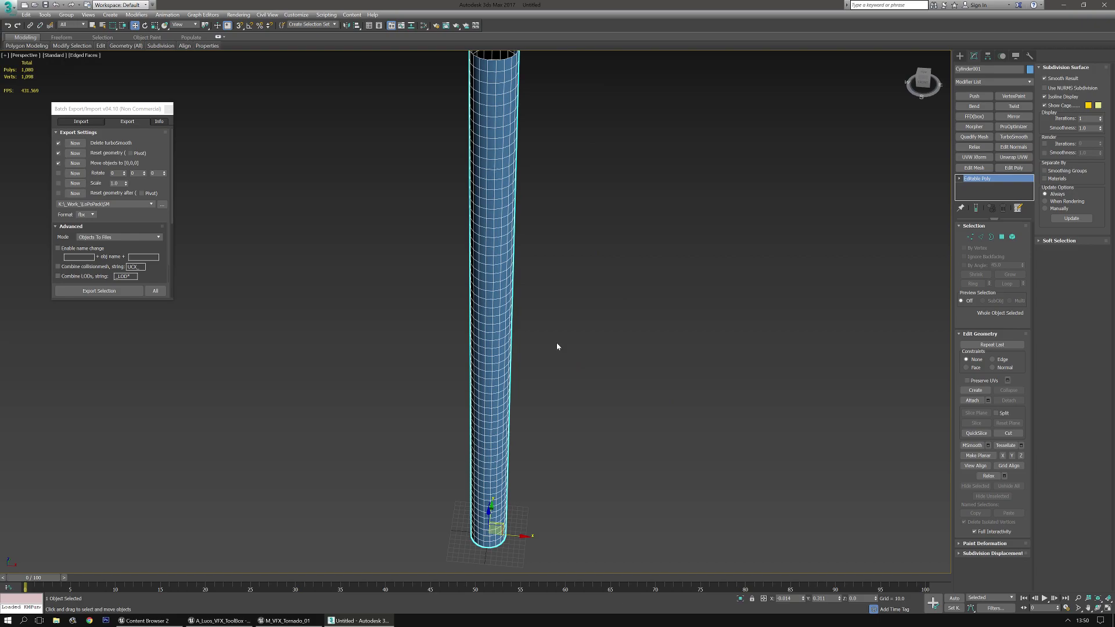
Step: Add another Unwrap UVW modifier to the tube, set it to map channel 2 and open its UV editor
{"action": "middle_click_drag", "start_coordinate": [559, 350], "coordinate": [621, 308], "text": "alt"}
{"action": "left_click", "coordinate": [1014, 157]}
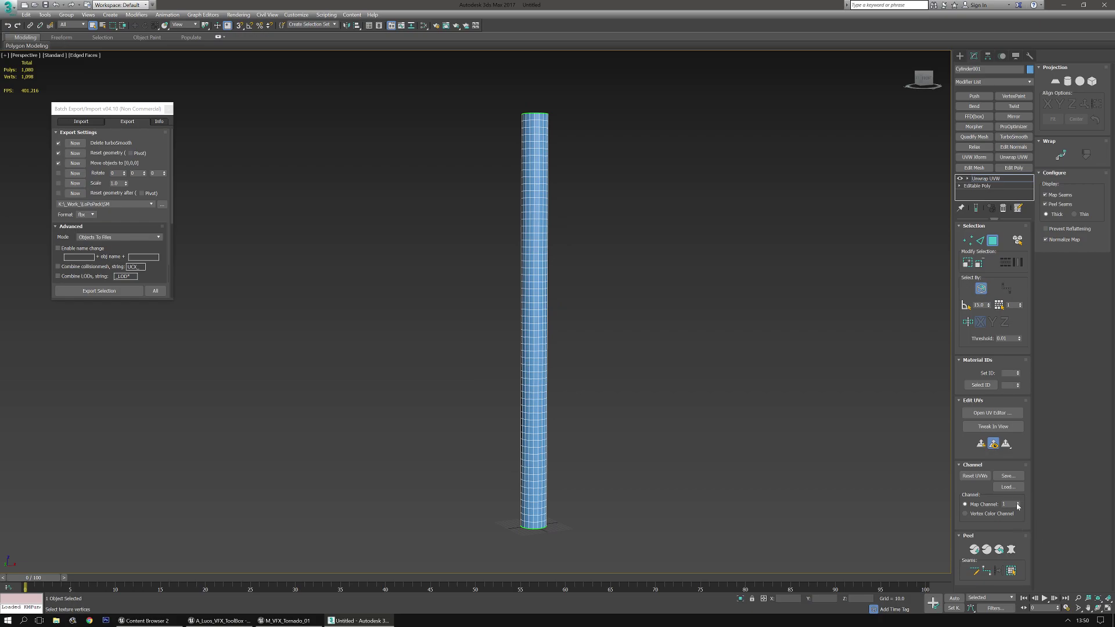
{"action": "left_click", "coordinate": [1017, 504]}
{"action": "left_click", "coordinate": [512, 340]}
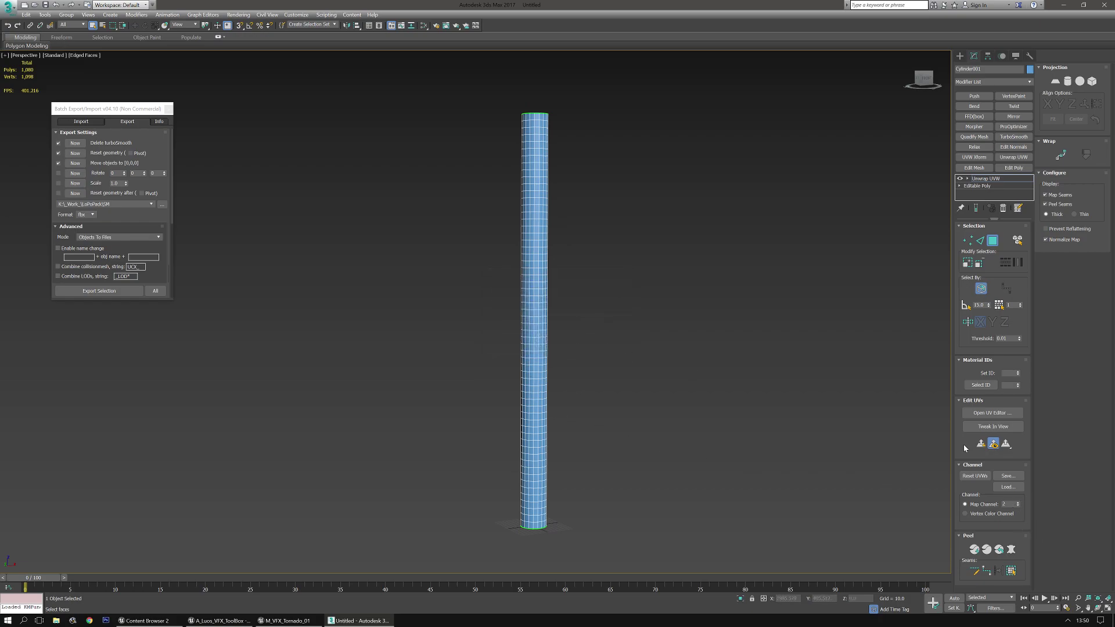
{"action": "left_click", "coordinate": [992, 413]}
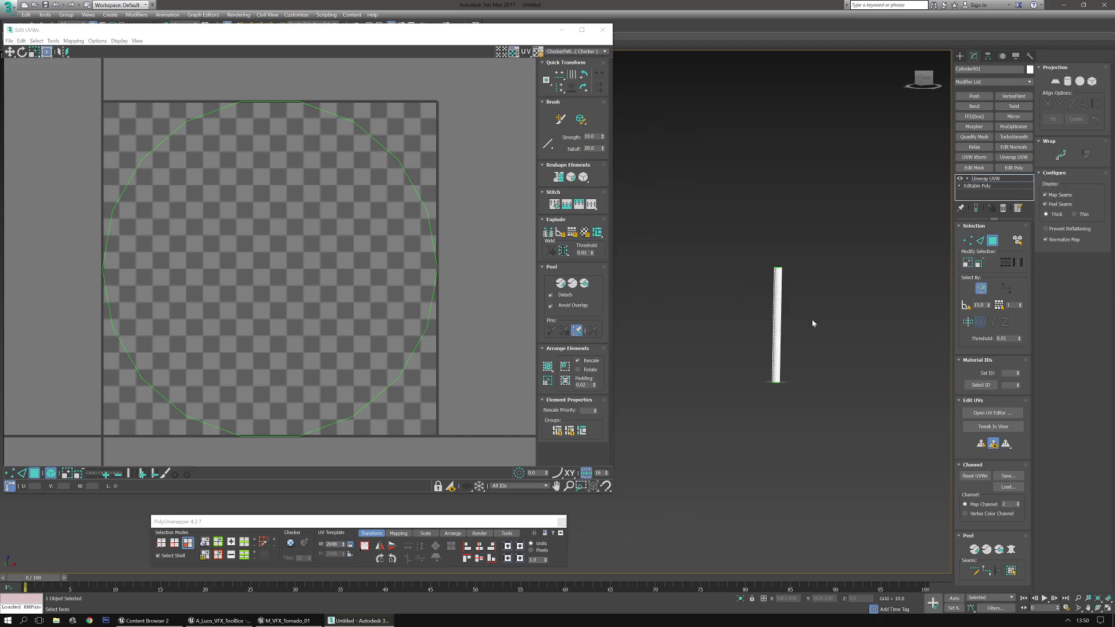
Step: Select all channel 2 UVs and apply a planar projection aligned to the Y axis
{"action": "left_click_drag", "start_coordinate": [77, 83], "coordinate": [503, 450]}
{"action": "left_click", "coordinate": [1056, 83]}
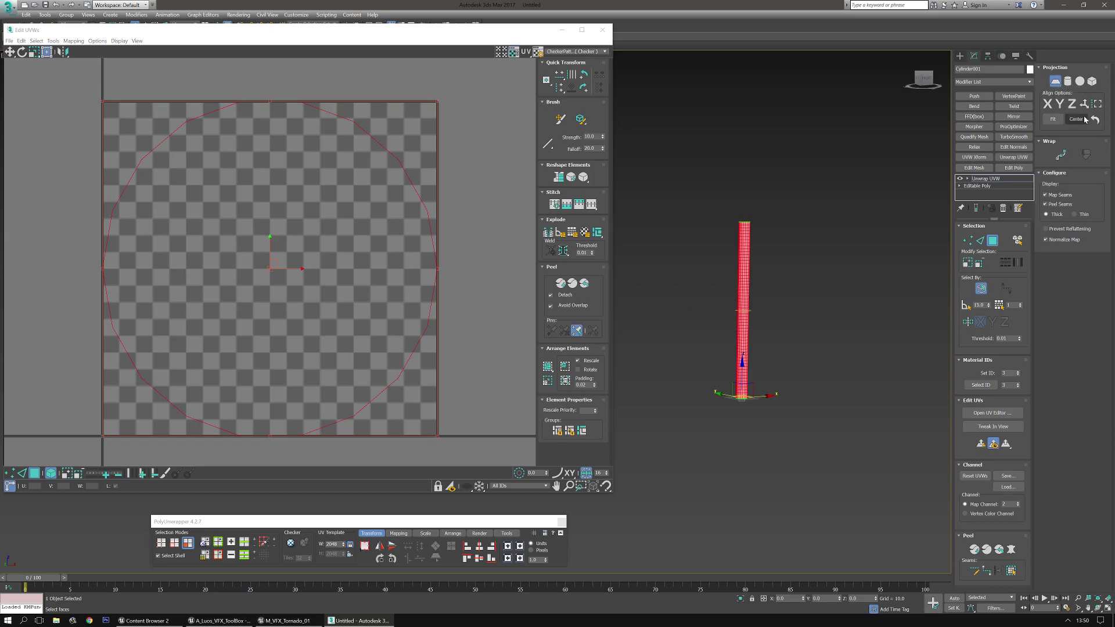
{"action": "left_click", "coordinate": [1060, 104]}
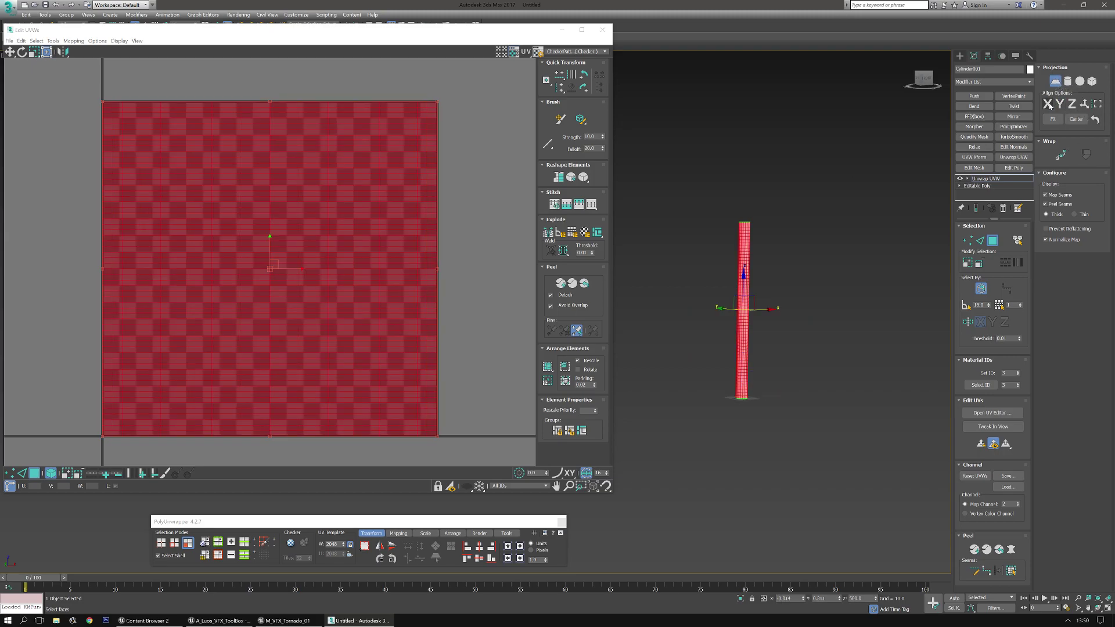
{"action": "middle_click_drag", "start_coordinate": [794, 268], "coordinate": [788, 297]}
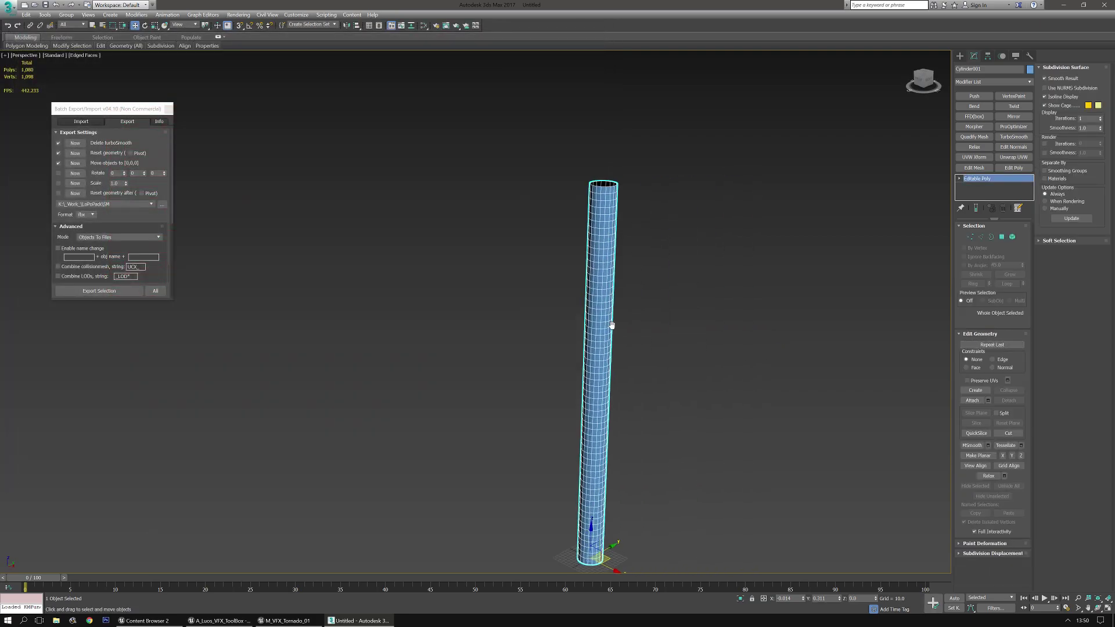
{"action": "middle_click_drag", "start_coordinate": [612, 326], "coordinate": [500, 229], "text": "alt"}
{"action": "middle_click_drag", "start_coordinate": [501, 229], "coordinate": [508, 271], "text": "alt"}
{"action": "middle_click_drag", "start_coordinate": [508, 271], "coordinate": [517, 327]}
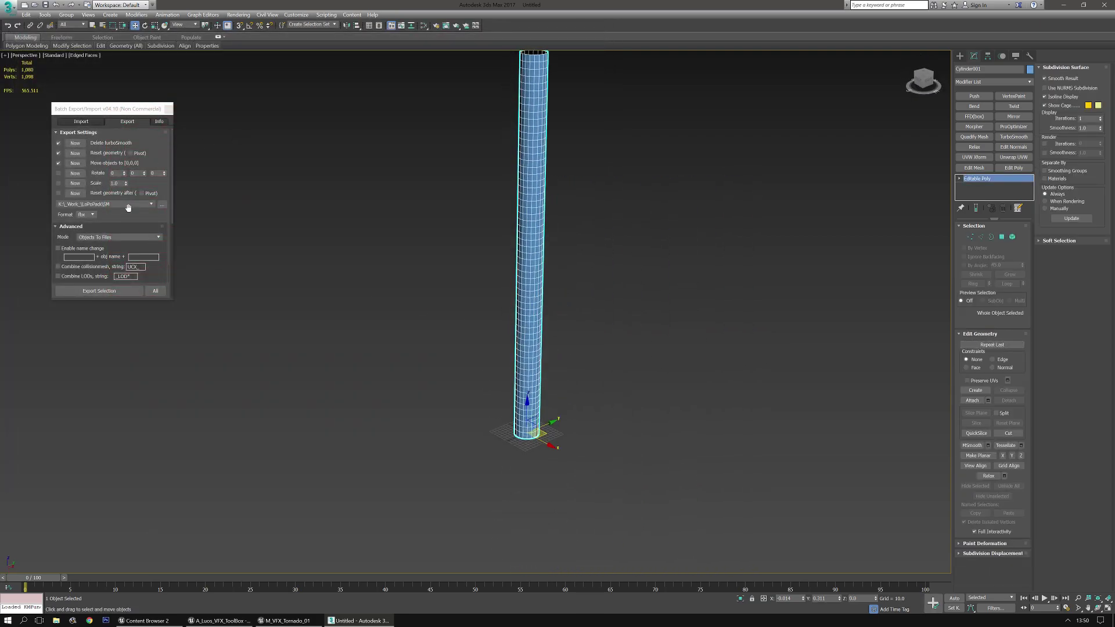
Step: Export the selected cylinder as an FBX file to the K:\_Work_\Nado folder with Batch Export/Import
{"action": "left_click", "coordinate": [129, 207]}
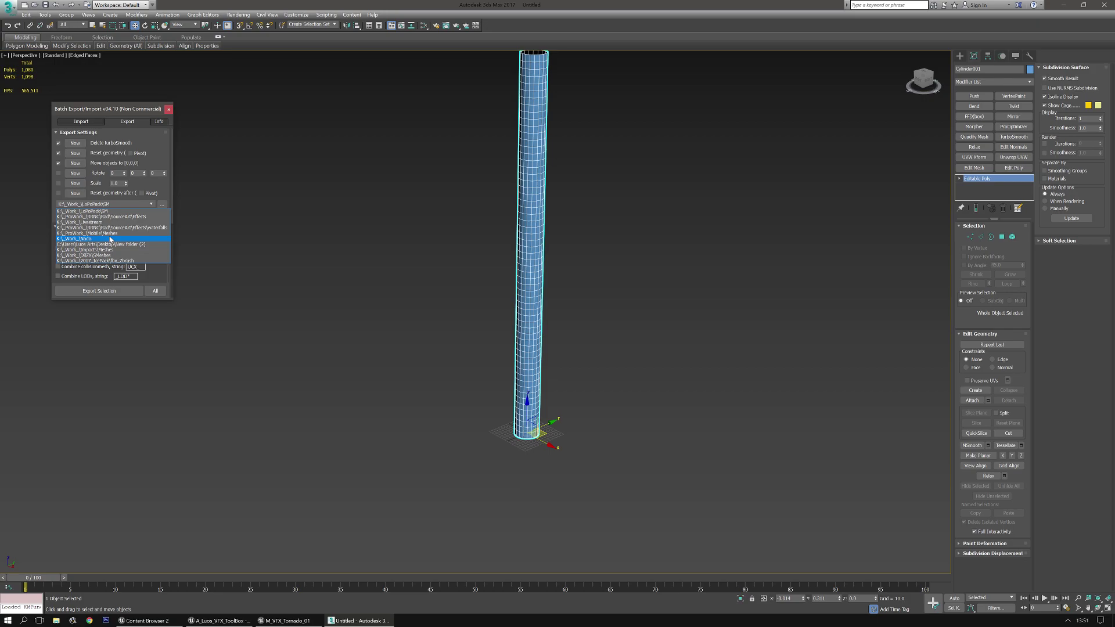
{"action": "left_click", "coordinate": [110, 238]}
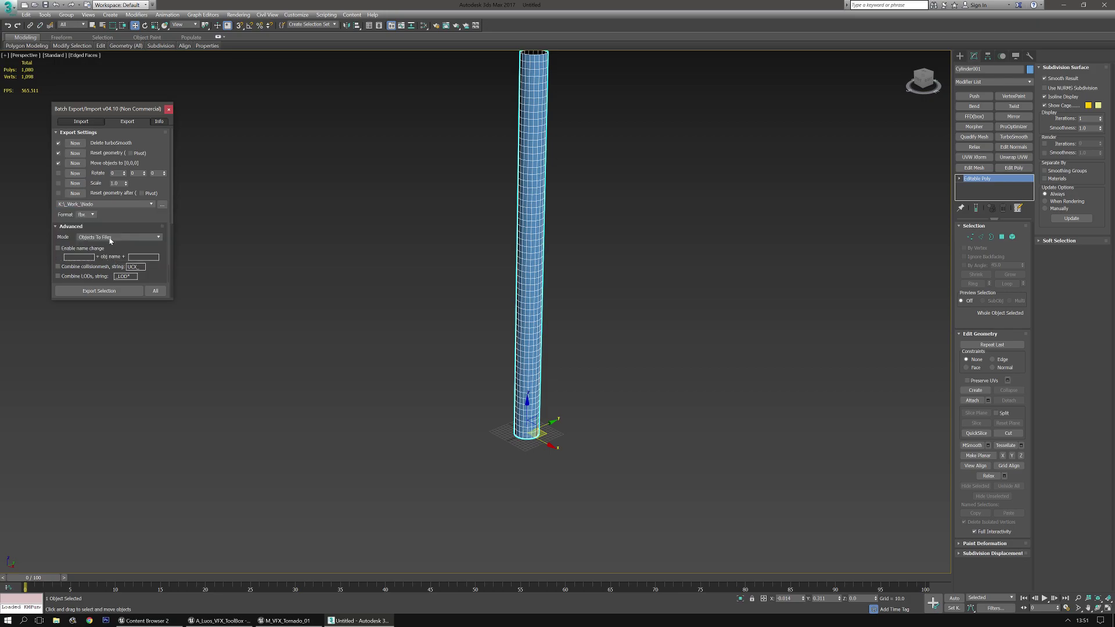
{"action": "left_click", "coordinate": [96, 292]}
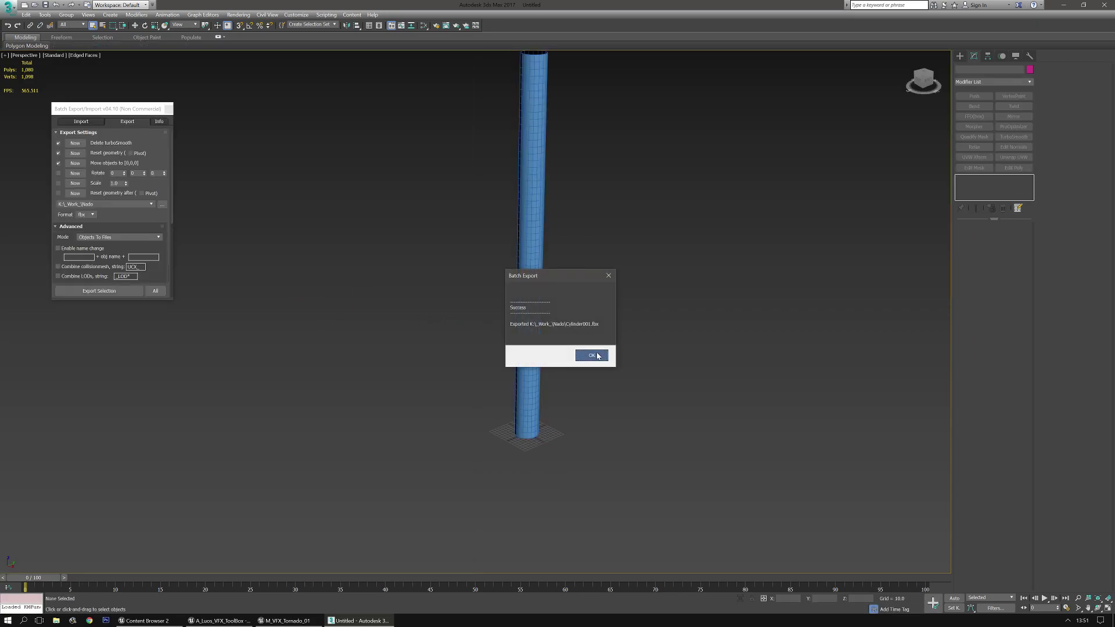
{"action": "left_click", "coordinate": [591, 356]}
Step: Switch to Unreal Editor, close the M_VFX_Tornado_01 material and show the contents of the Tests folder
{"action": "left_click", "coordinate": [285, 621]}
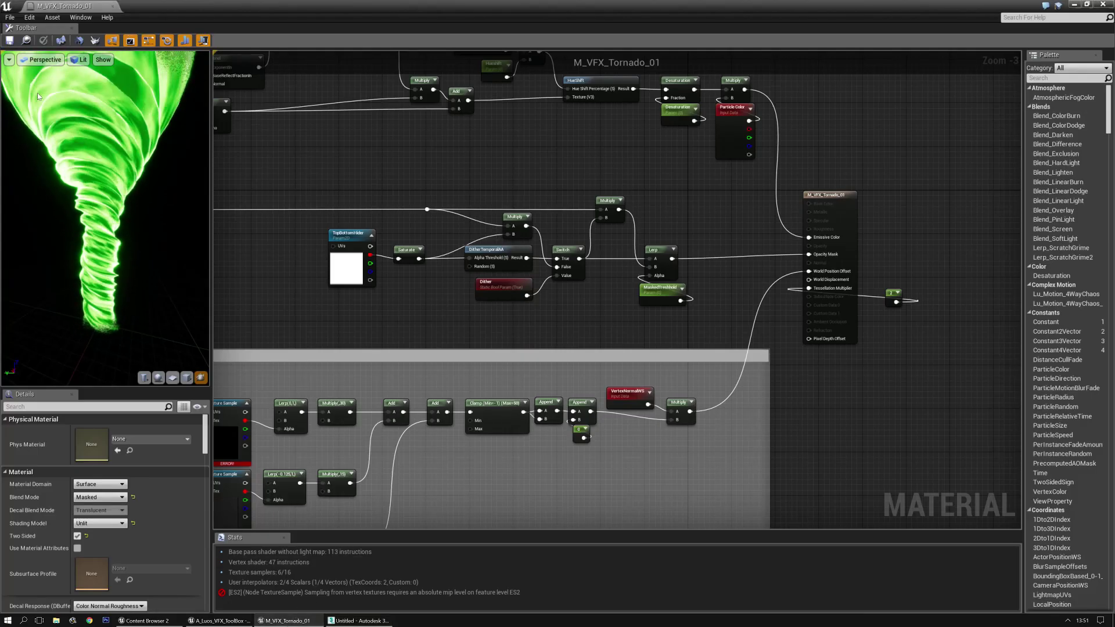
{"action": "left_click", "coordinate": [114, 6]}
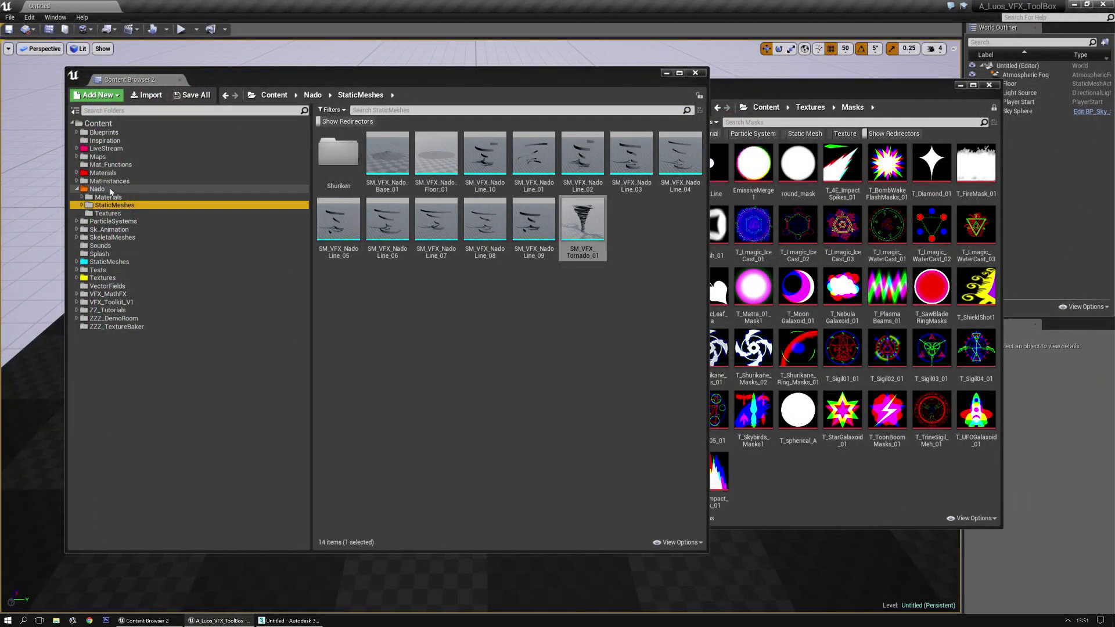
{"action": "left_click", "coordinate": [97, 189]}
{"action": "left_click", "coordinate": [109, 262]}
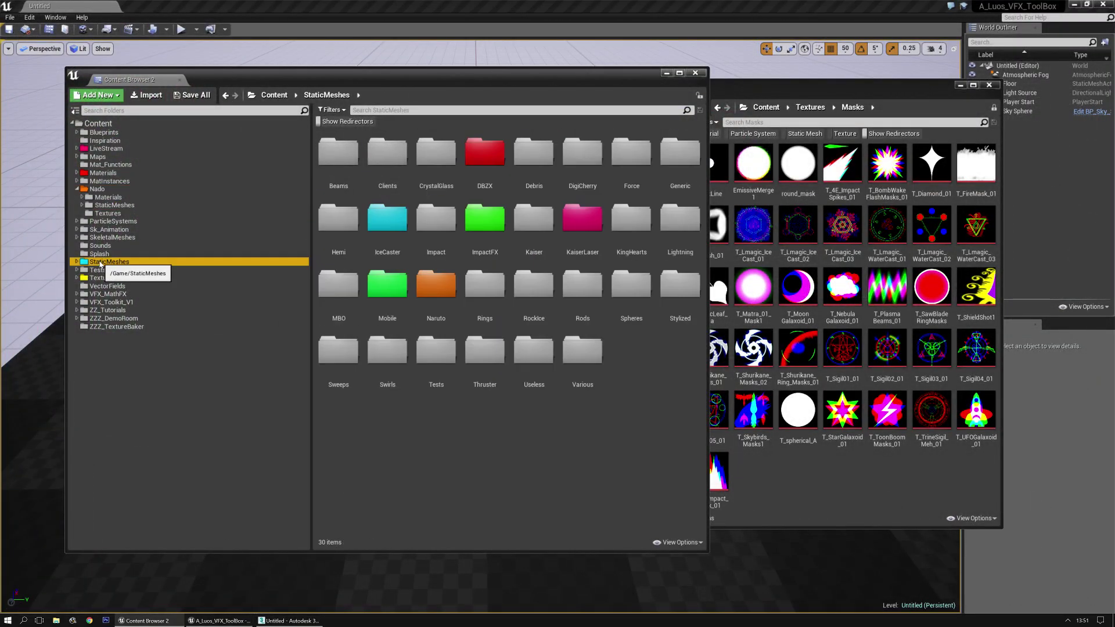
{"action": "left_click", "coordinate": [98, 270]}
Step: Create a folder named Pulsating inside Tests and open it
{"action": "right_click", "coordinate": [451, 231]}
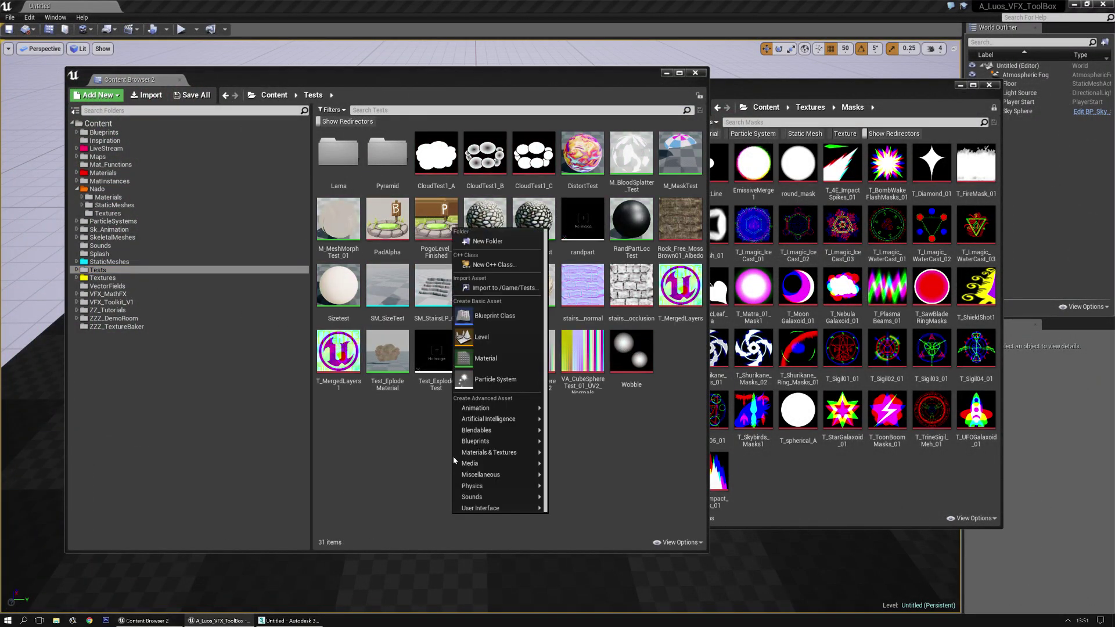
{"action": "left_click", "coordinate": [481, 250]}
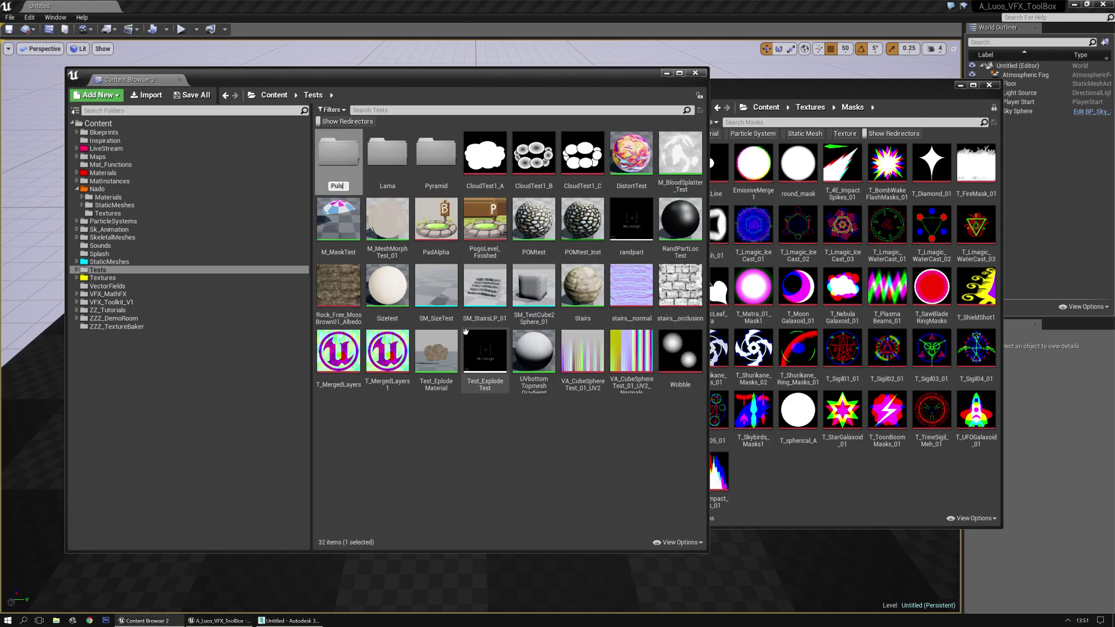
{"action": "type", "text": "Pulsating"}
{"action": "key", "text": "Return"}
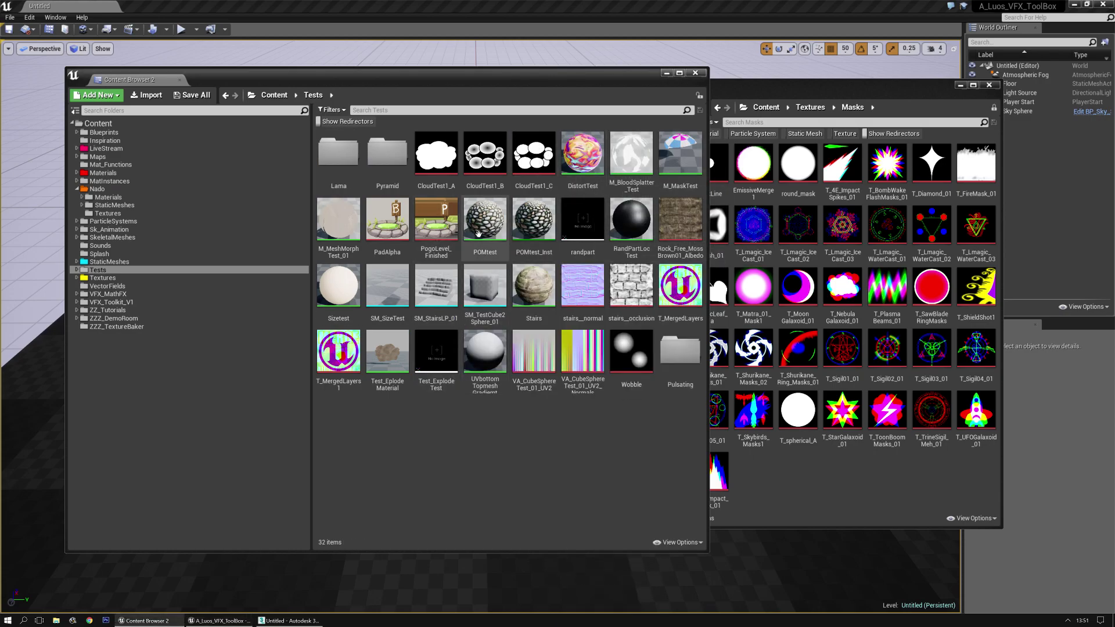
{"action": "double_click", "coordinate": [691, 350]}
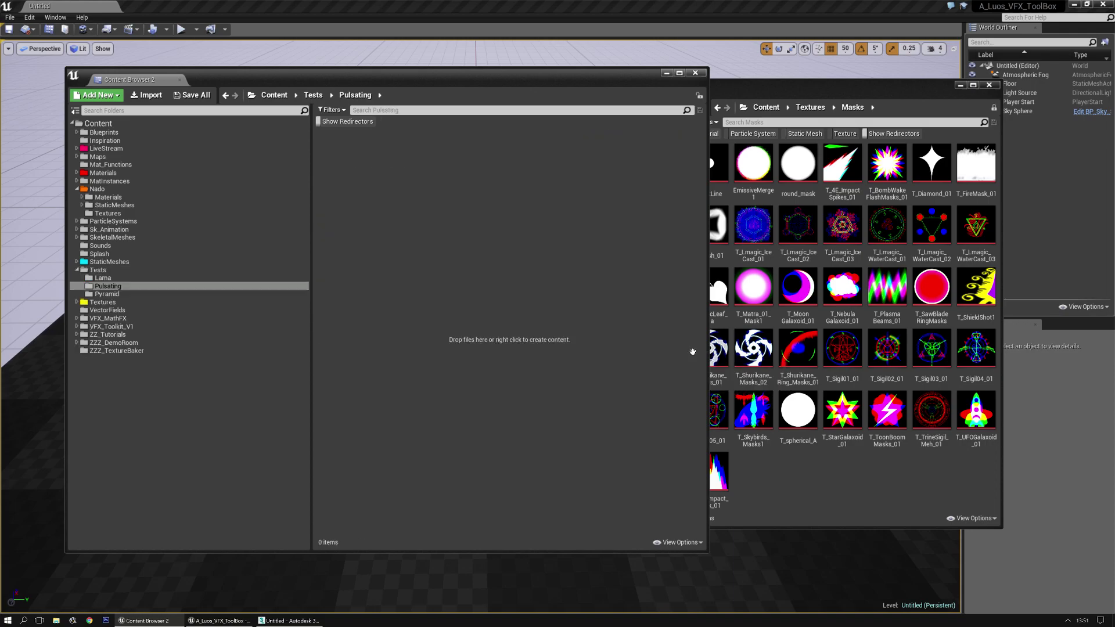
Step: Import Cylinder001.fbx from the _Work_\Nado folder into the Pulsating folder, keeping the current FBX import options
{"action": "left_click", "coordinate": [150, 95]}
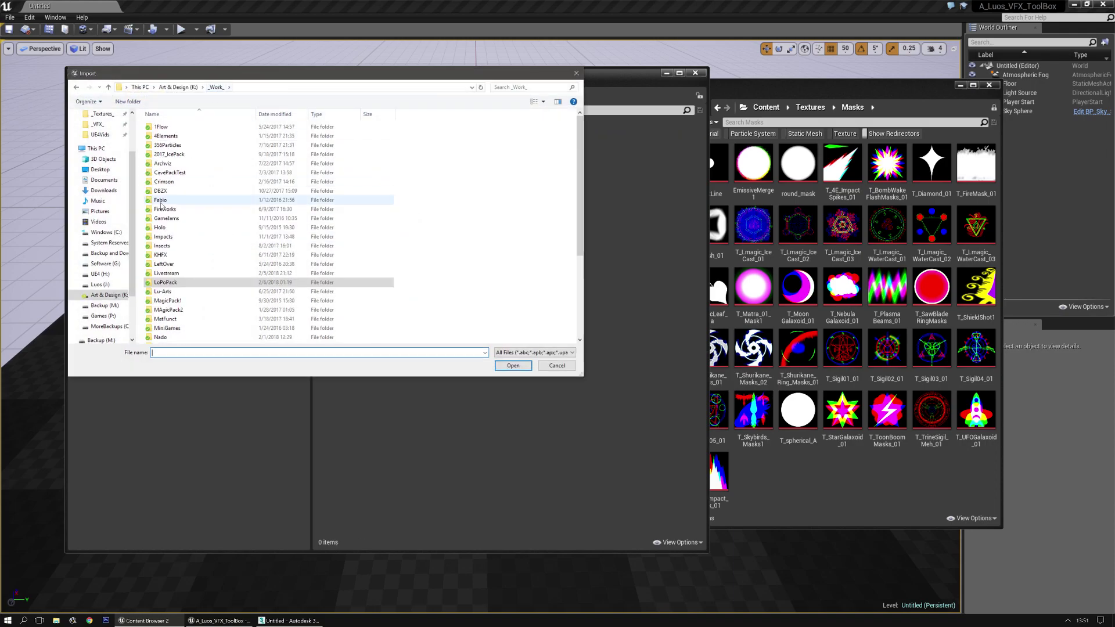
{"action": "double_click", "coordinate": [163, 338]}
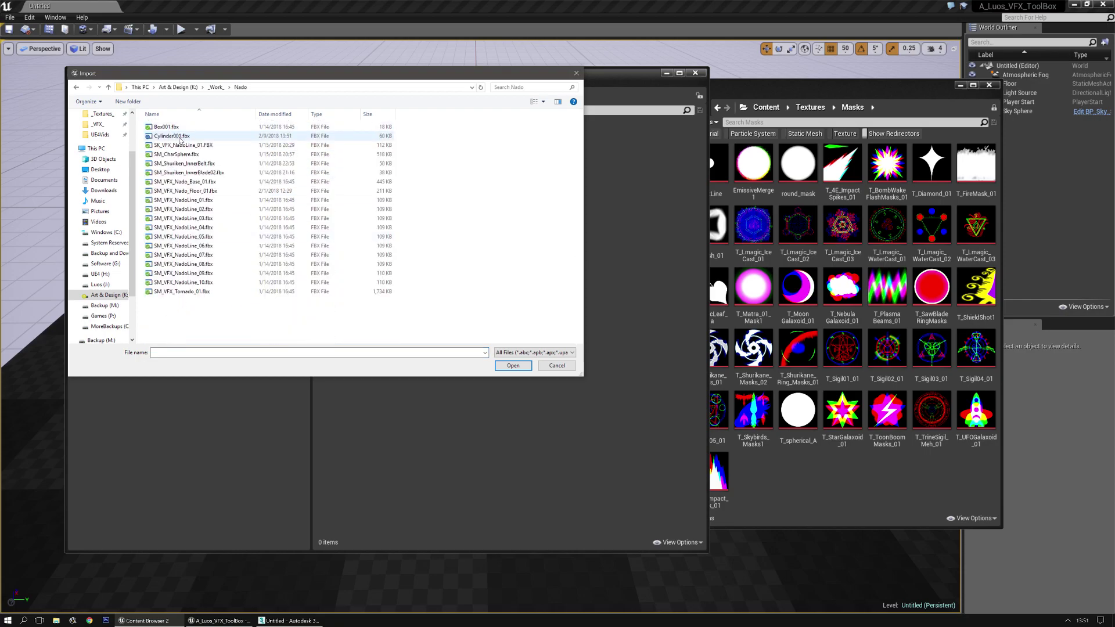
{"action": "left_click", "coordinate": [167, 128]}
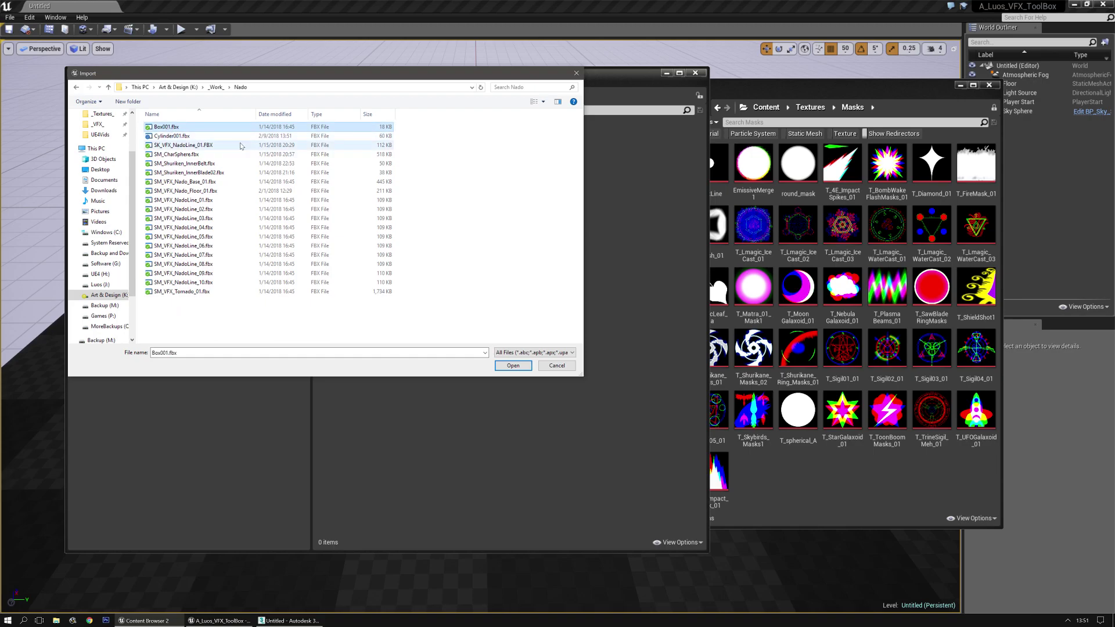
{"action": "left_click", "coordinate": [211, 136]}
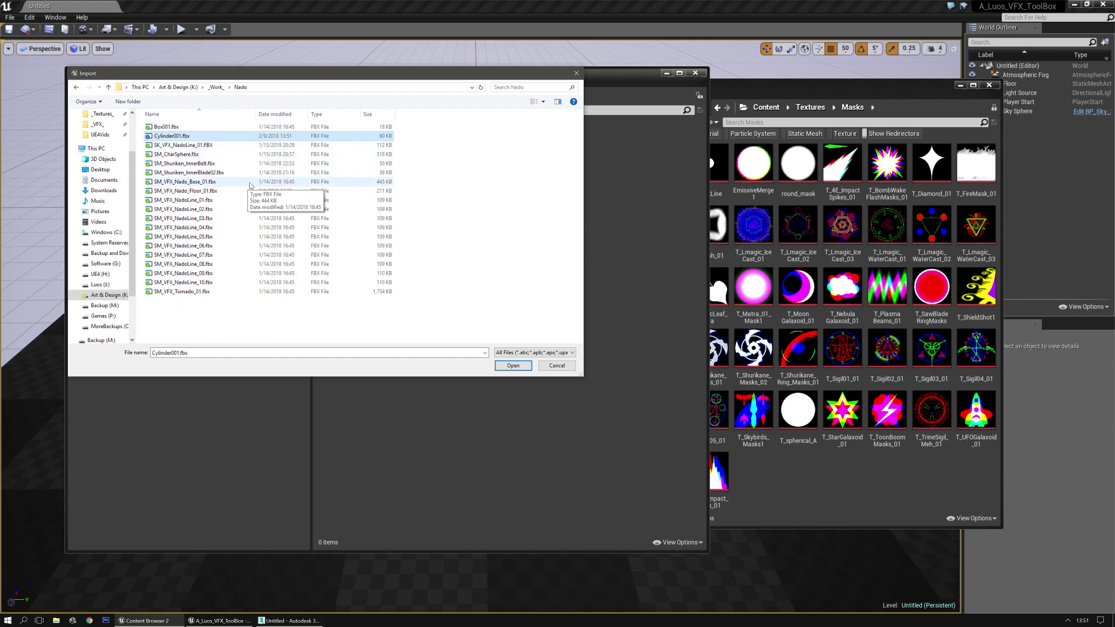
{"action": "left_click", "coordinate": [368, 115]}
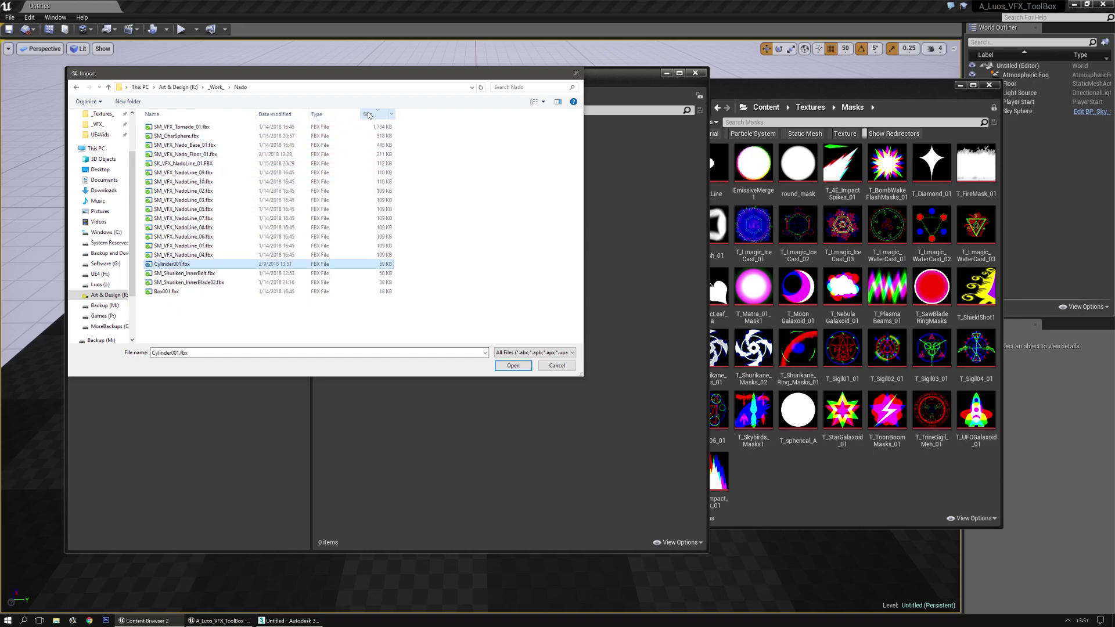
{"action": "left_click", "coordinate": [274, 114]}
{"action": "double_click", "coordinate": [185, 128]}
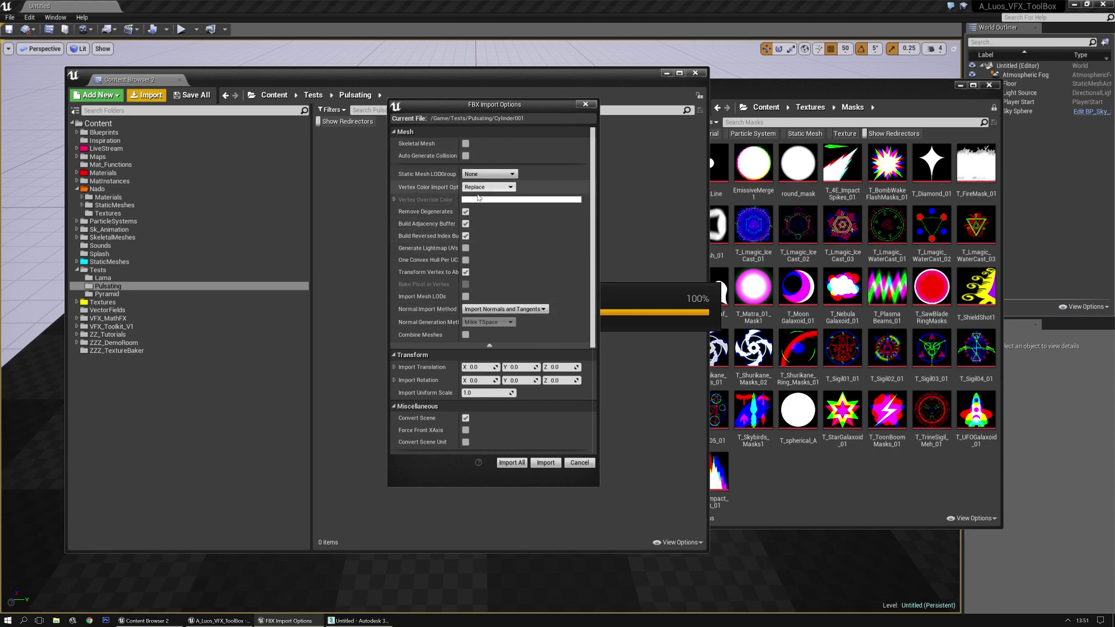
{"action": "scroll", "coordinate": [465, 290], "scroll_direction": "down", "scroll_amount": 5}
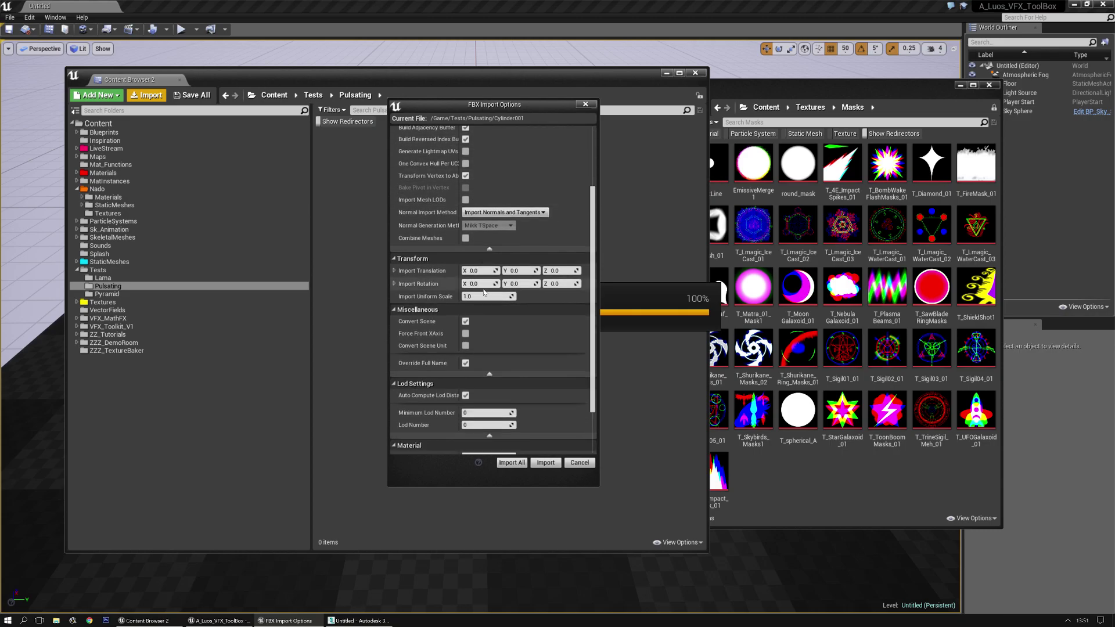
{"action": "left_click", "coordinate": [514, 465]}
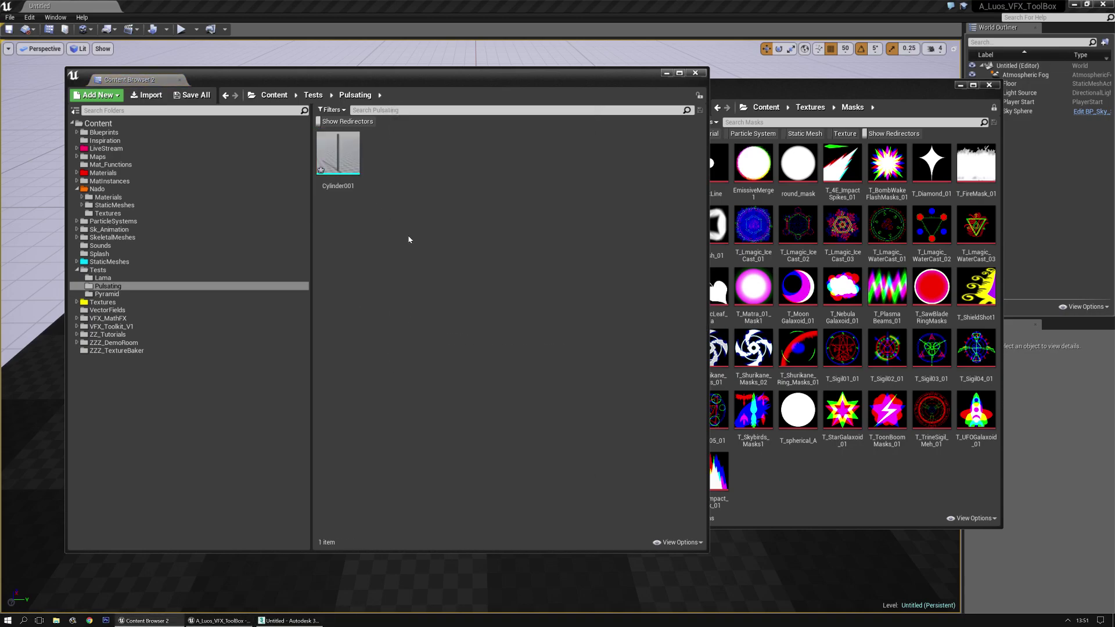
Step: Create a material named M_Pulsating_01 in the Pulsating folder and open it for editing
{"action": "right_click", "coordinate": [377, 167]}
{"action": "left_click", "coordinate": [423, 301]}
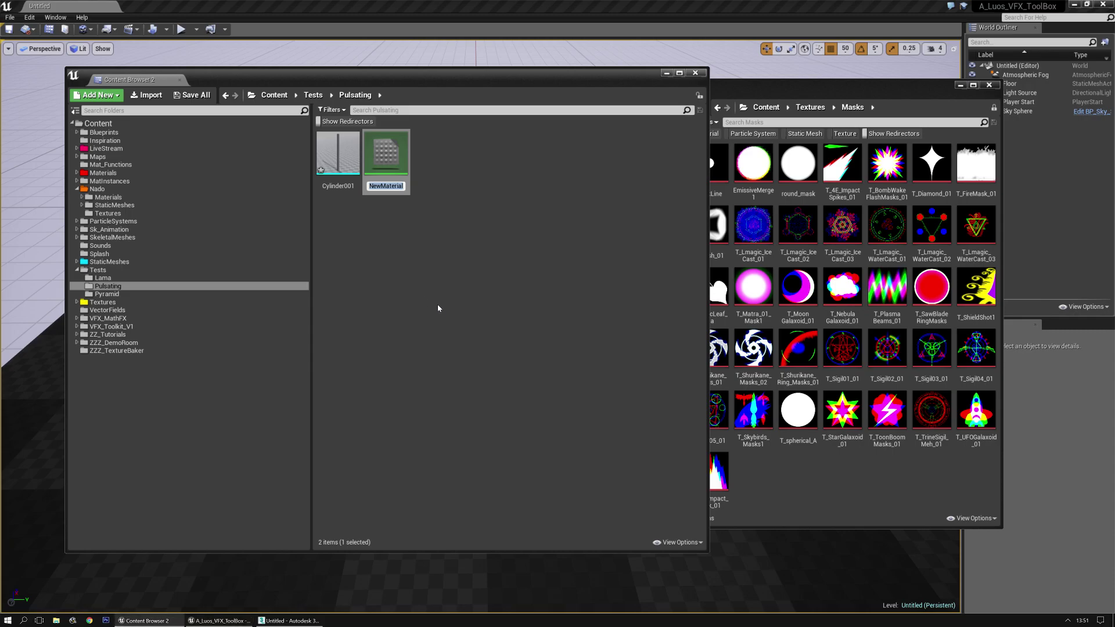
{"action": "type", "text": "M_Pu"}
{"action": "type", "text": "lsating_01"}
{"action": "key", "text": "Return"}
{"action": "double_click", "coordinate": [406, 153]}
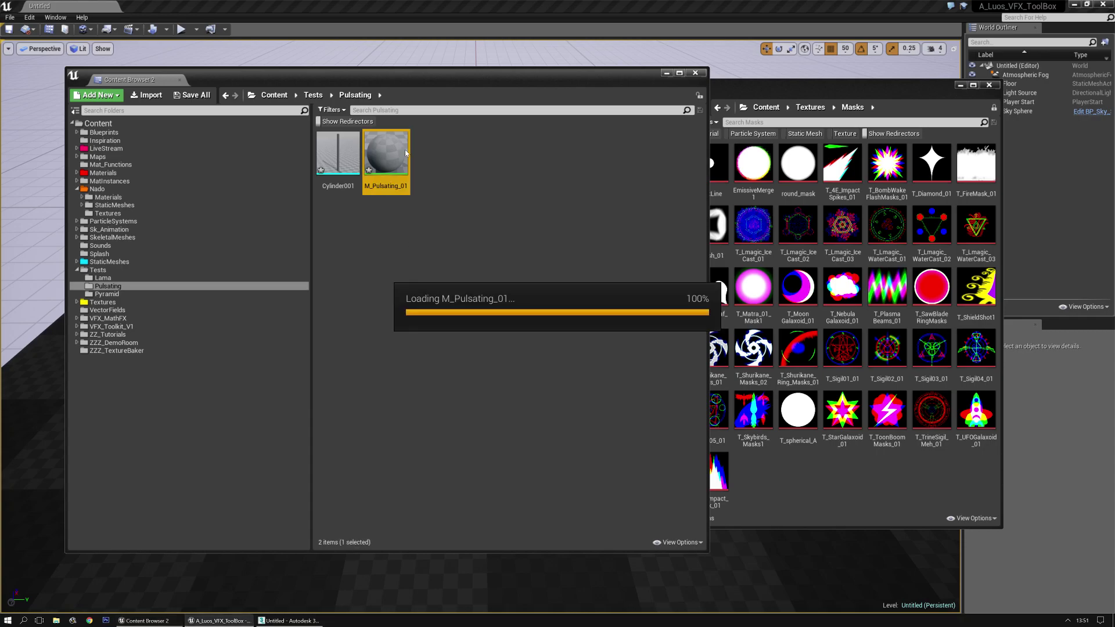
Step: Use the imported Cylinder001 mesh as the preview mesh of M_Pulsating_01
{"action": "right_click_drag", "start_coordinate": [318, 189], "coordinate": [459, 192]}
{"action": "left_click", "coordinate": [459, 192]}
{"action": "key", "text": "alt+Tab"}
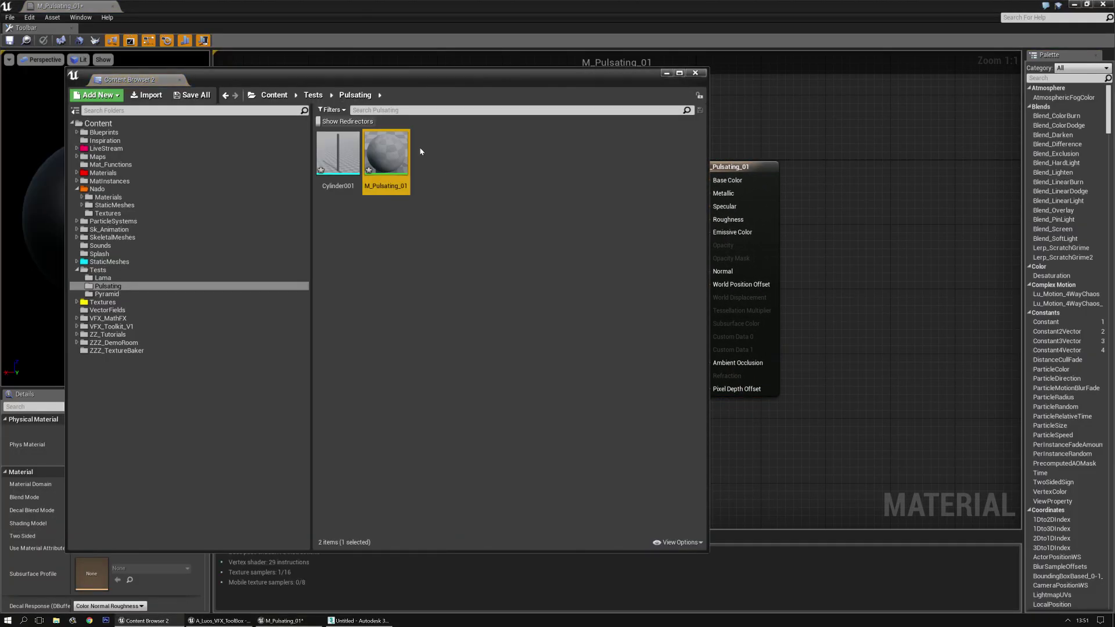
{"action": "left_click_drag", "start_coordinate": [432, 71], "coordinate": [0, 93]}
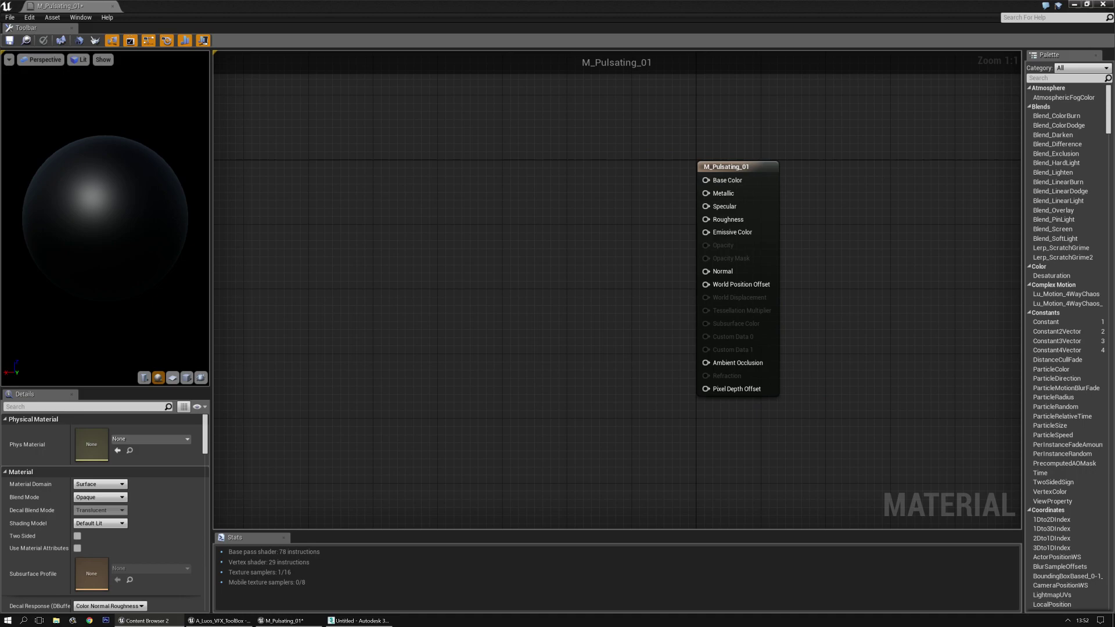
{"action": "left_click", "coordinate": [201, 378]}
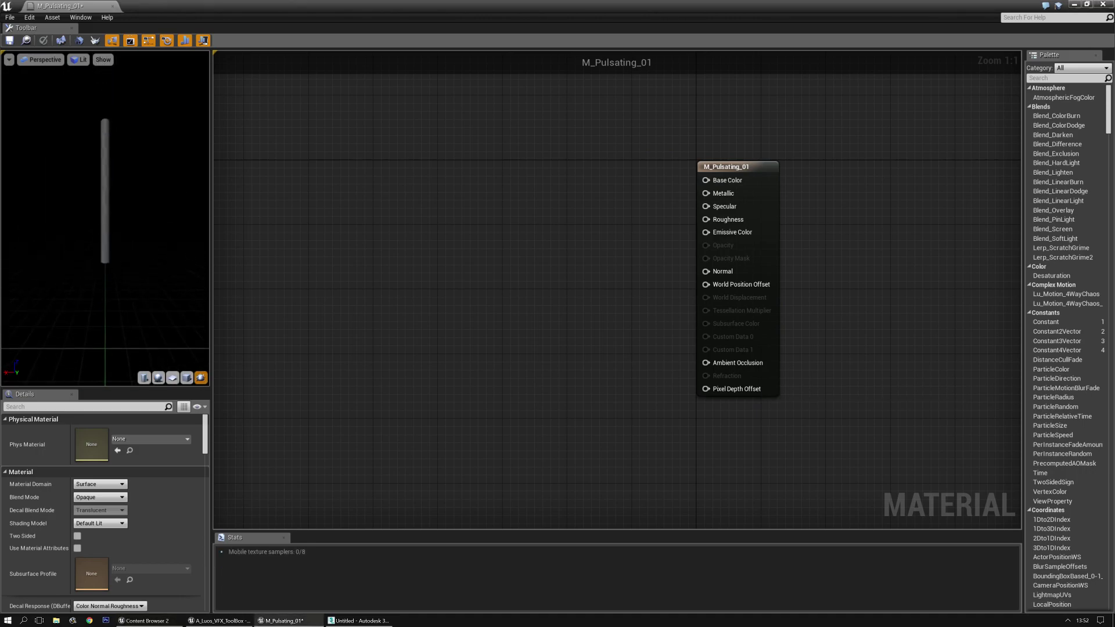
Step: Add a Constant3Vector node beside the material node and set its color to yellow-orange (R 1.0, G 0.507759, B 0.0)
{"action": "right_click_drag", "start_coordinate": [471, 215], "coordinate": [468, 253]}
{"action": "key", "text": "3"}
{"action": "left_click", "coordinate": [477, 206]}
{"action": "left_click_drag", "start_coordinate": [510, 213], "coordinate": [509, 194]}
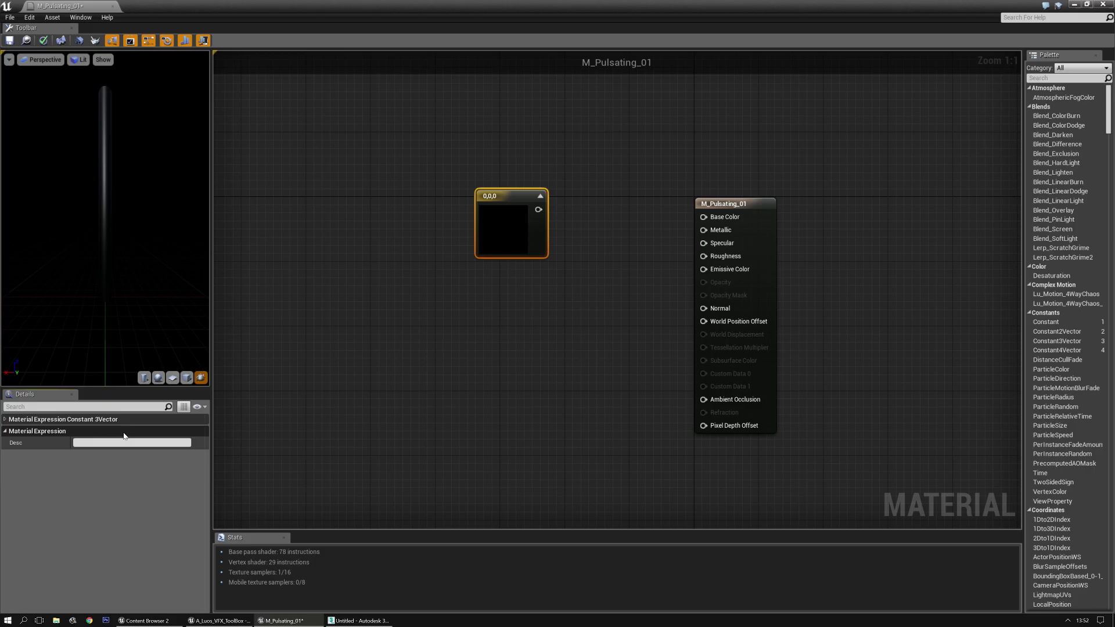
{"action": "left_click", "coordinate": [128, 432]}
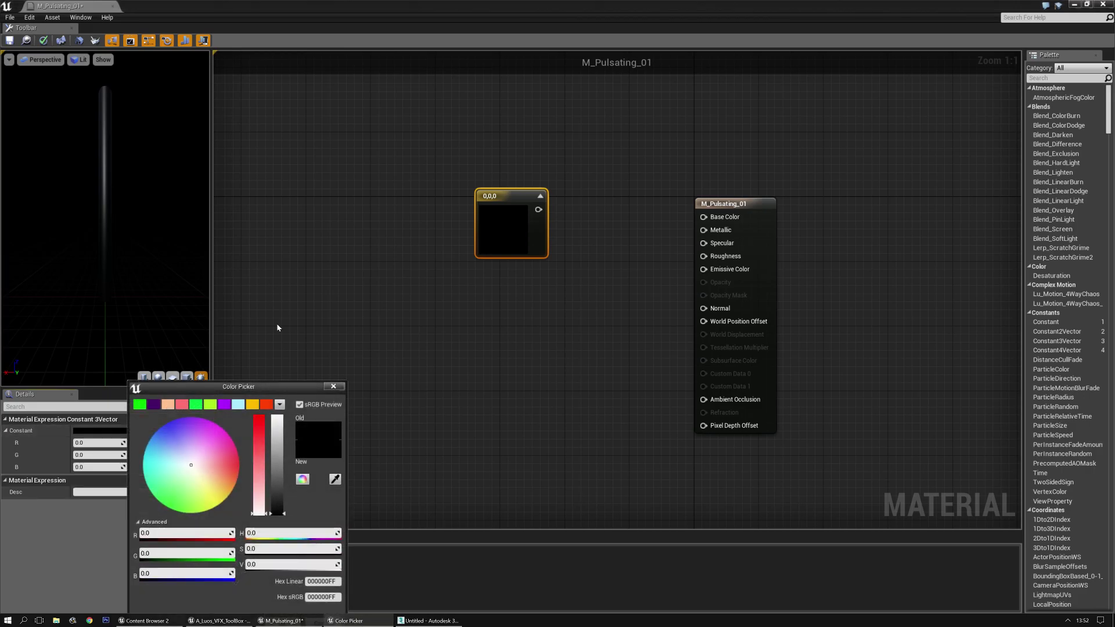
{"action": "left_click", "coordinate": [254, 405]}
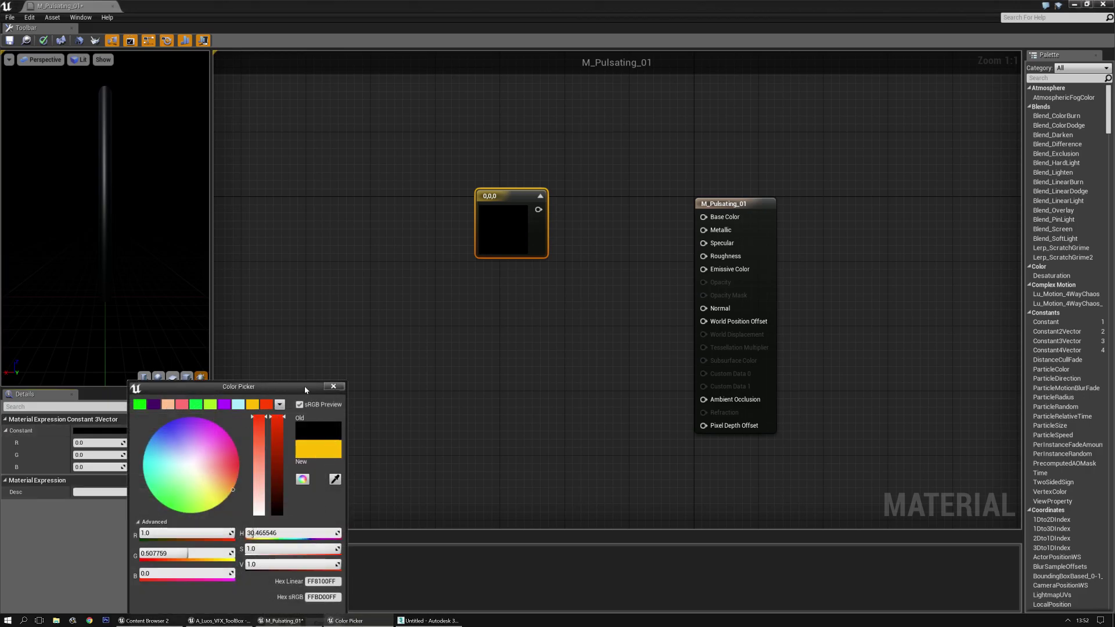
{"action": "left_click_drag", "start_coordinate": [306, 390], "coordinate": [376, 217]}
{"action": "left_click", "coordinate": [353, 450]}
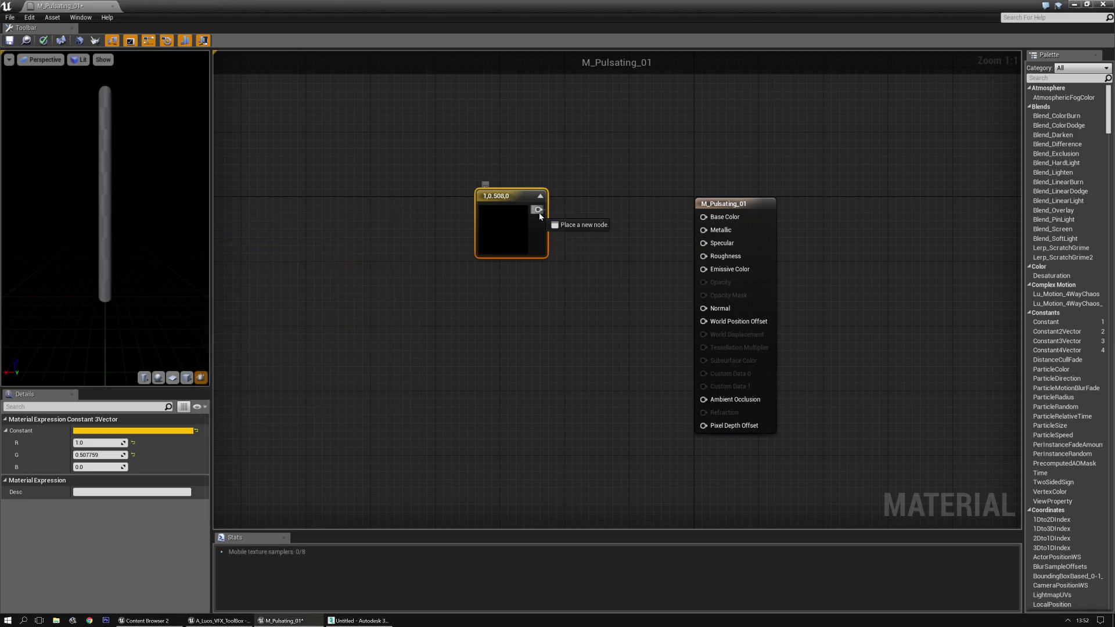
Step: Connect the yellow-orange Constant3Vector to the material's Emissive Color input
{"action": "left_click_drag", "start_coordinate": [538, 210], "coordinate": [711, 269]}
{"action": "right_click_drag", "start_coordinate": [448, 381], "coordinate": [632, 341]}
{"action": "left_click_drag", "start_coordinate": [116, 320], "coordinate": [127, 320]}
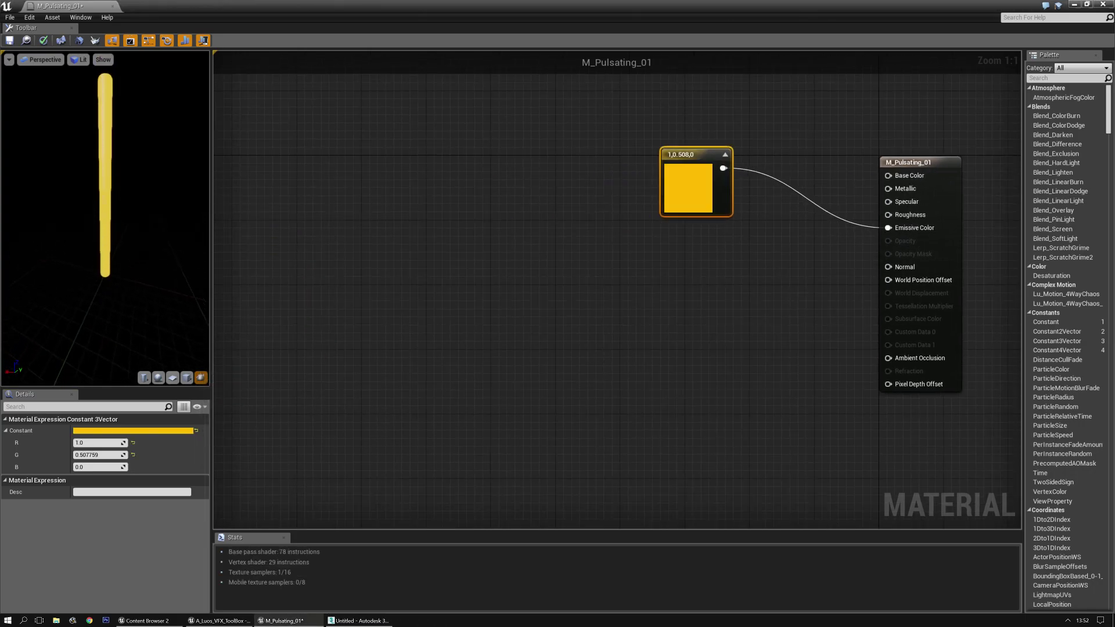
Step: Add a Texture Sample node in the empty graph area below the color constant
{"action": "left_click", "coordinate": [518, 352]}
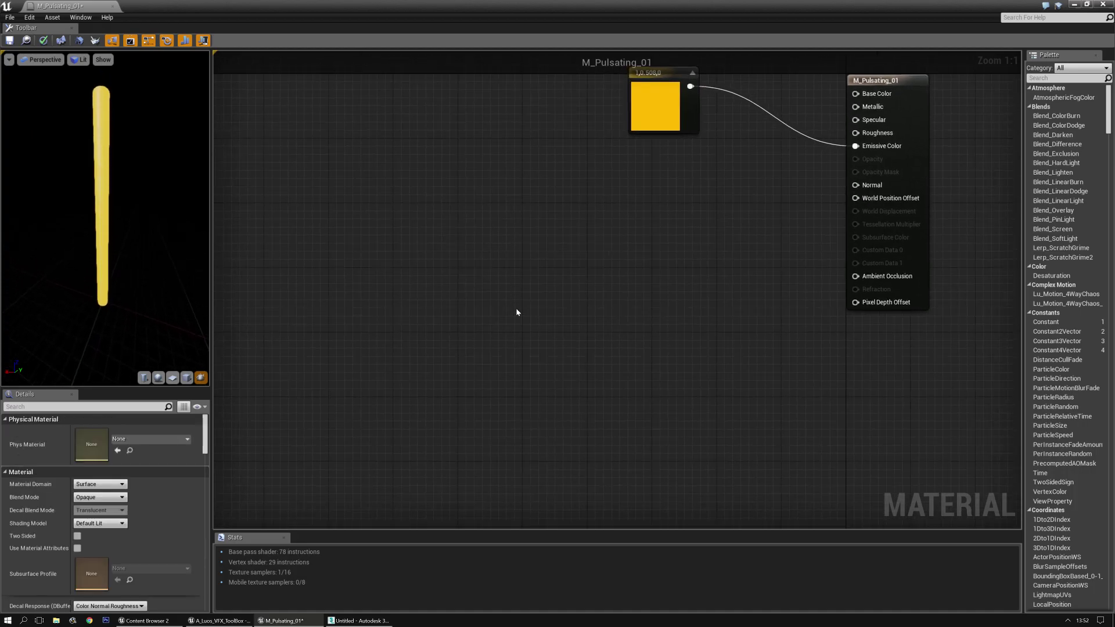
{"action": "left_click", "coordinate": [516, 309]}
{"action": "left_click", "coordinate": [401, 340]}
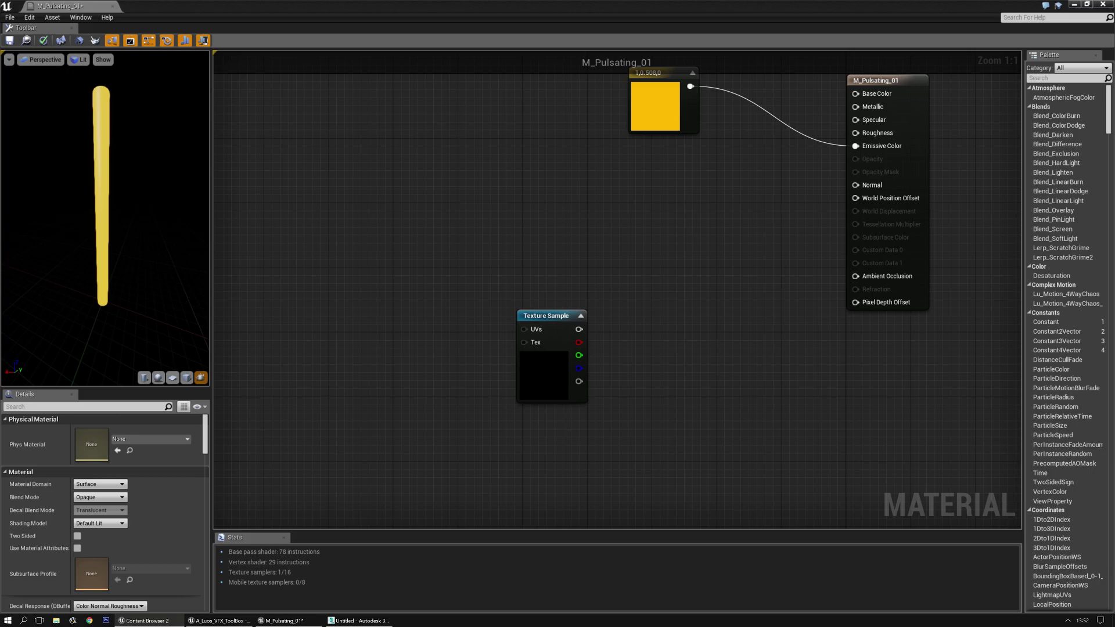
Step: Filter the project's Content folder to Texture assets and search it for "grad"
{"action": "left_click_drag", "start_coordinate": [0, 116], "coordinate": [550, 108]}
{"action": "left_click", "coordinate": [292, 154]}
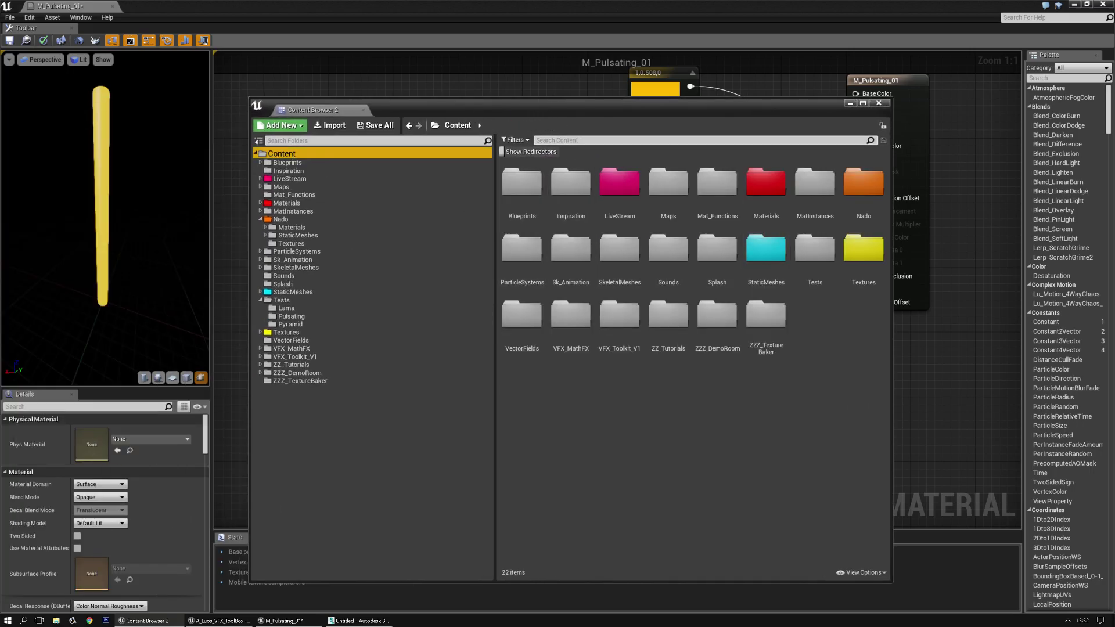
{"action": "left_click", "coordinate": [700, 140]}
{"action": "left_click", "coordinate": [528, 141]}
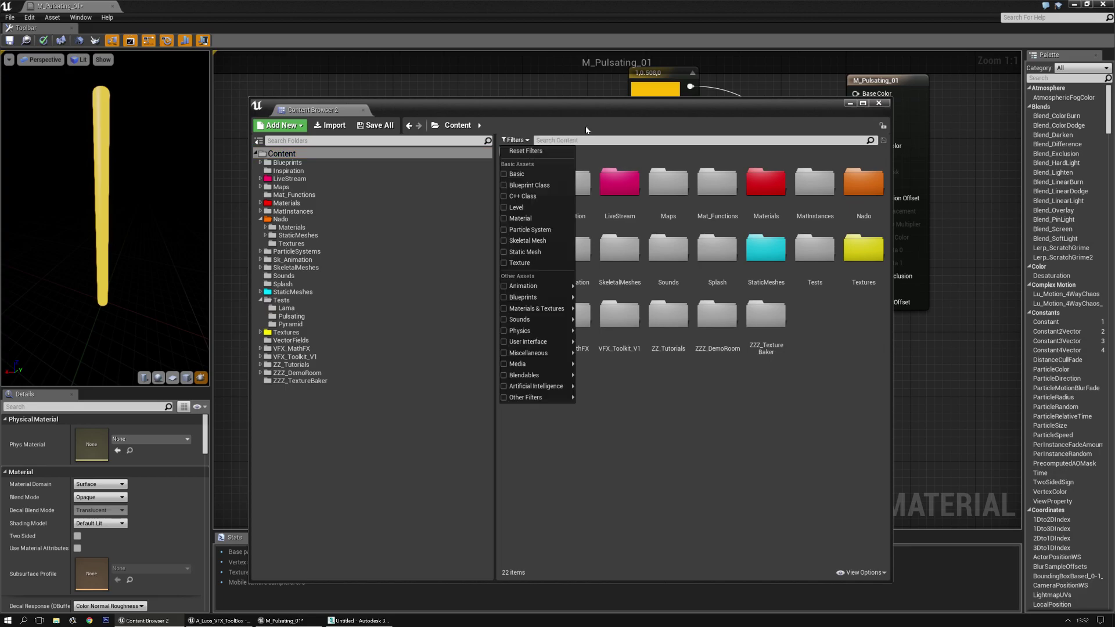
{"action": "left_click", "coordinate": [537, 264]}
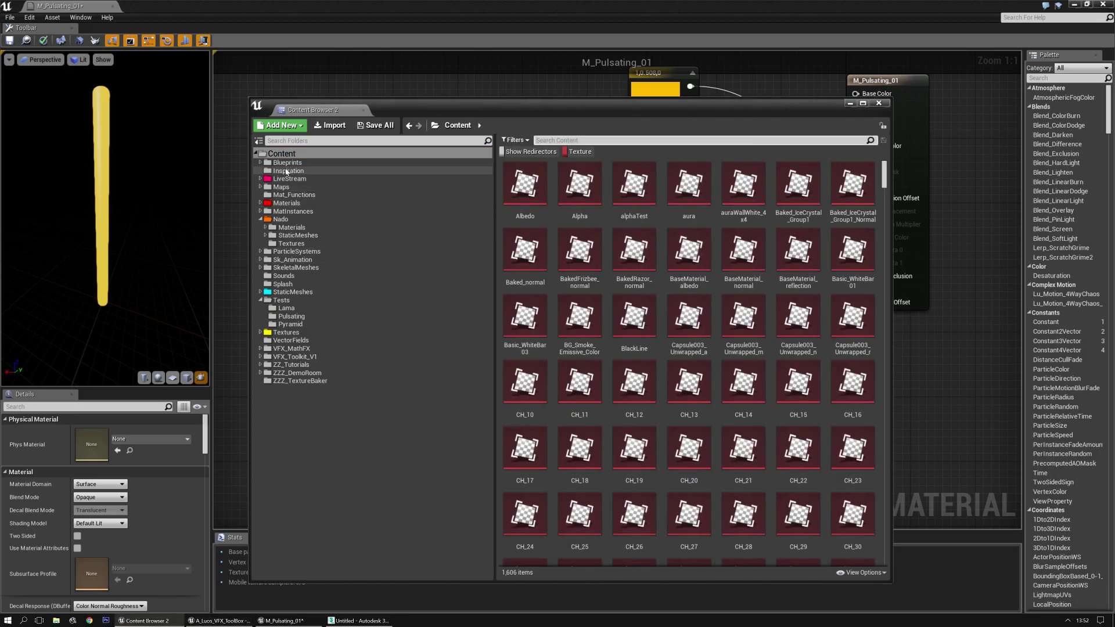
{"action": "scroll", "coordinate": [753, 324], "scroll_direction": "down", "scroll_amount": 5}
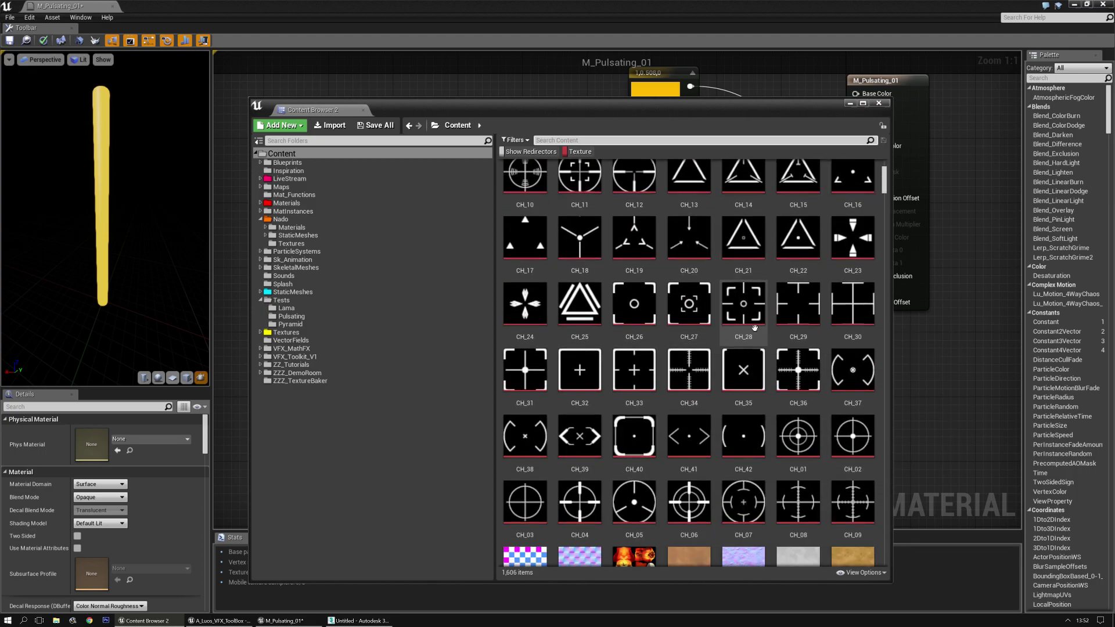
{"action": "scroll", "coordinate": [753, 324], "scroll_direction": "down", "scroll_amount": 10}
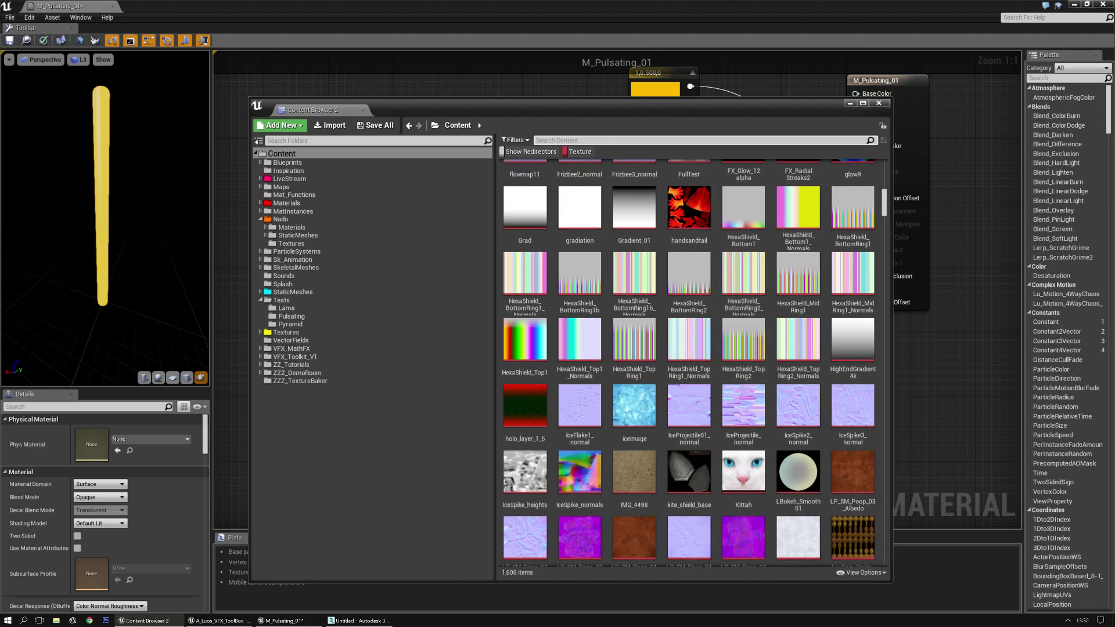
{"action": "type", "text": "grad"}
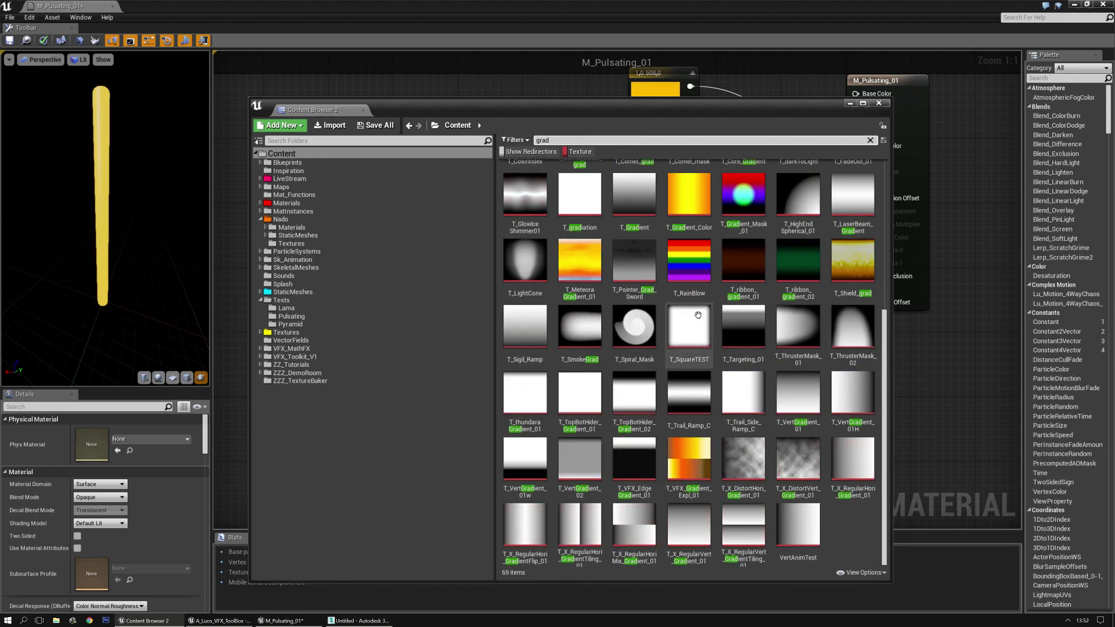
{"action": "scroll", "coordinate": [698, 315], "scroll_direction": "up", "scroll_amount": 5}
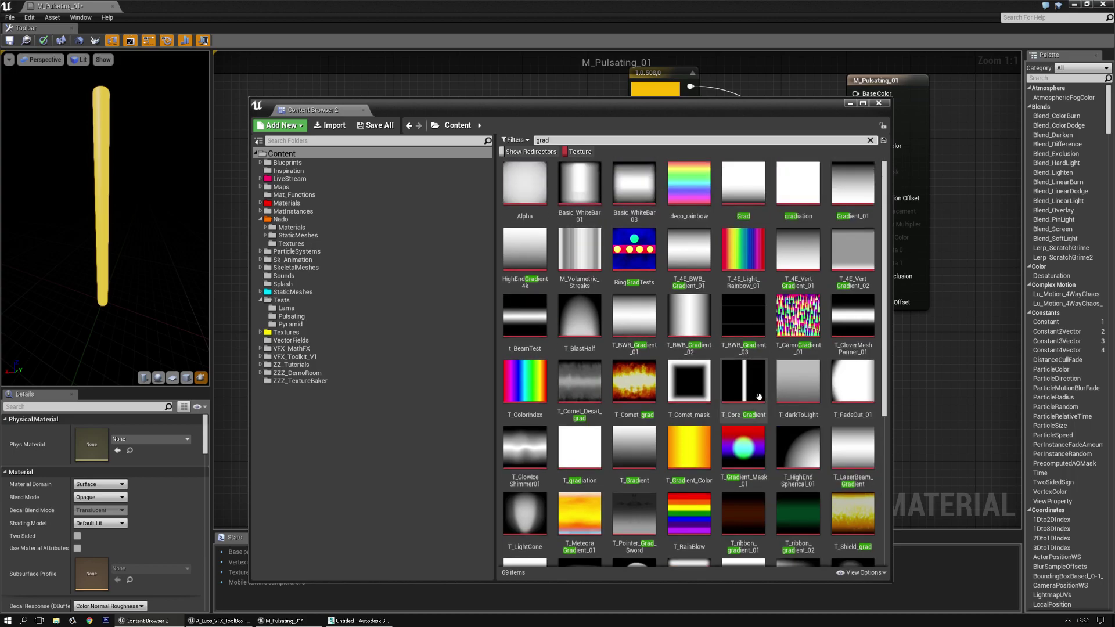
Step: Look through the gradient textures, then open t_BeamTest to inspect it and close its editor
{"action": "left_click", "coordinate": [844, 351]}
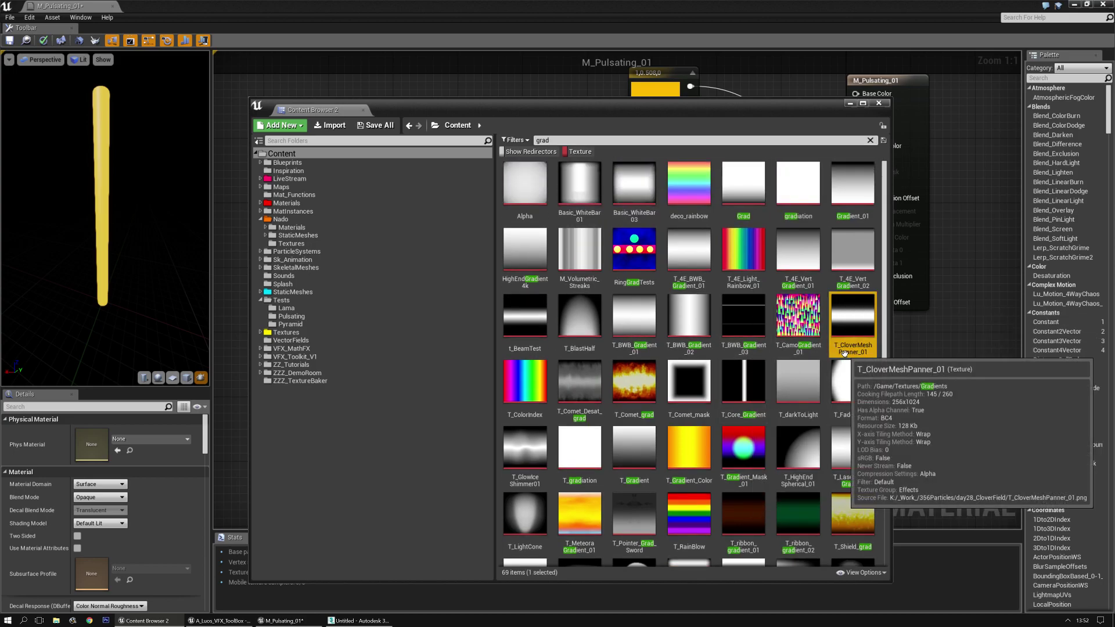
{"action": "scroll", "coordinate": [801, 331], "scroll_direction": "down", "scroll_amount": 3}
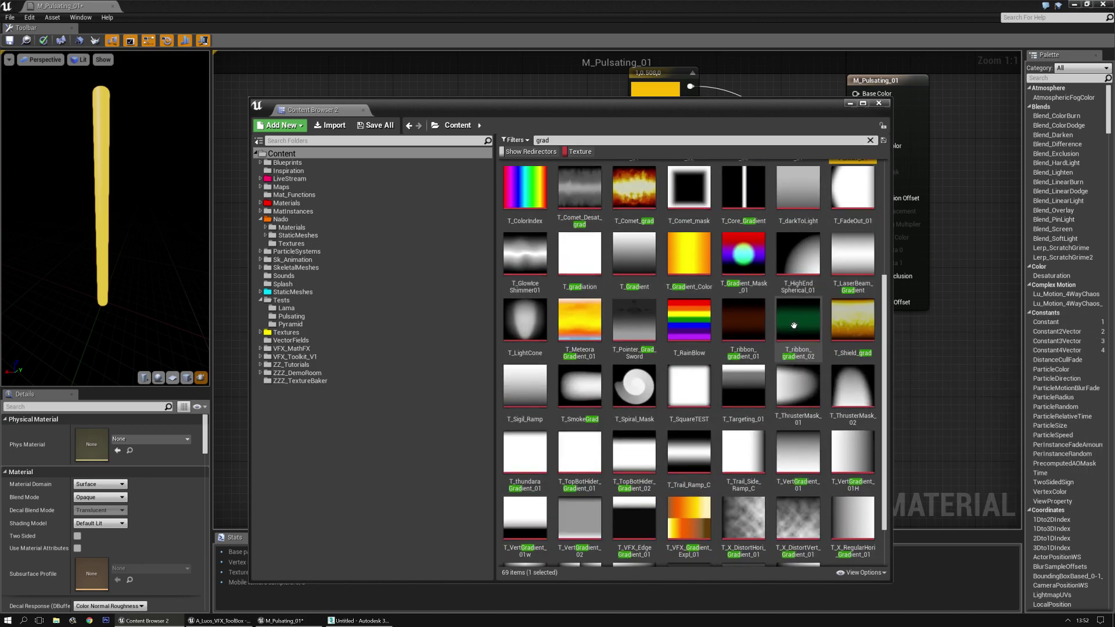
{"action": "scroll", "coordinate": [793, 325], "scroll_direction": "down", "scroll_amount": 2}
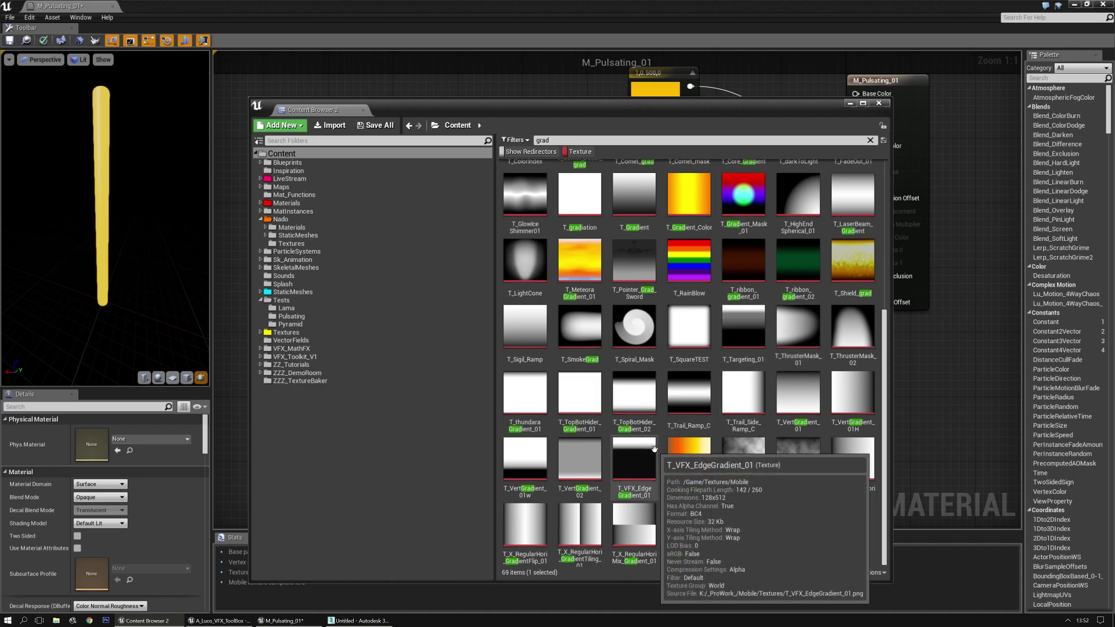
{"action": "scroll", "coordinate": [684, 401], "scroll_direction": "up", "scroll_amount": 2}
{"action": "scroll", "coordinate": [684, 400], "scroll_direction": "up", "scroll_amount": 3}
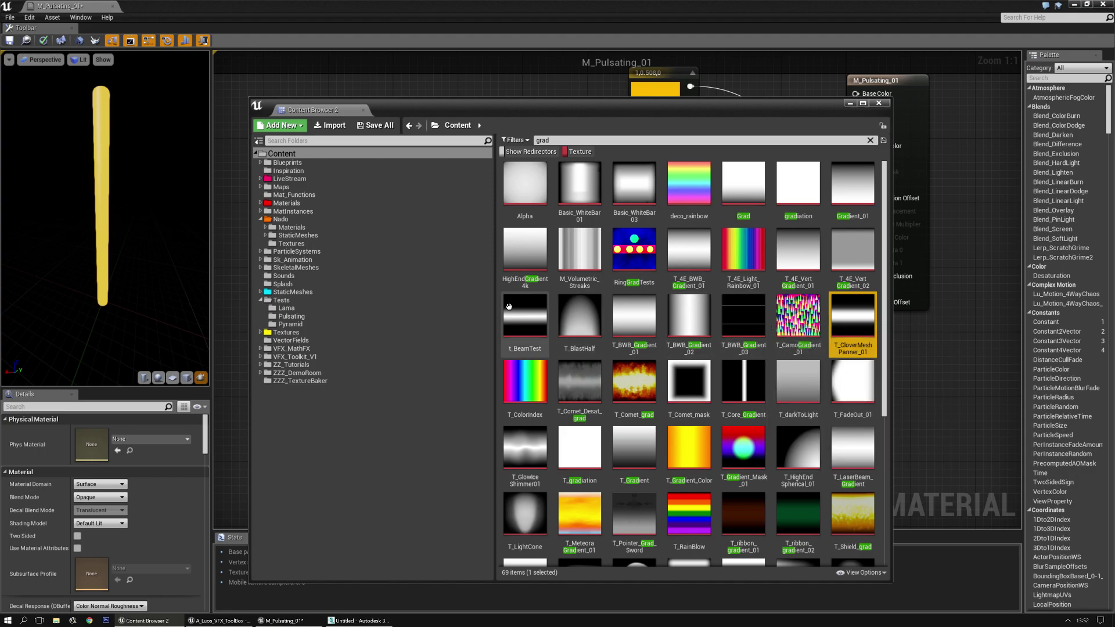
{"action": "double_click", "coordinate": [509, 307]}
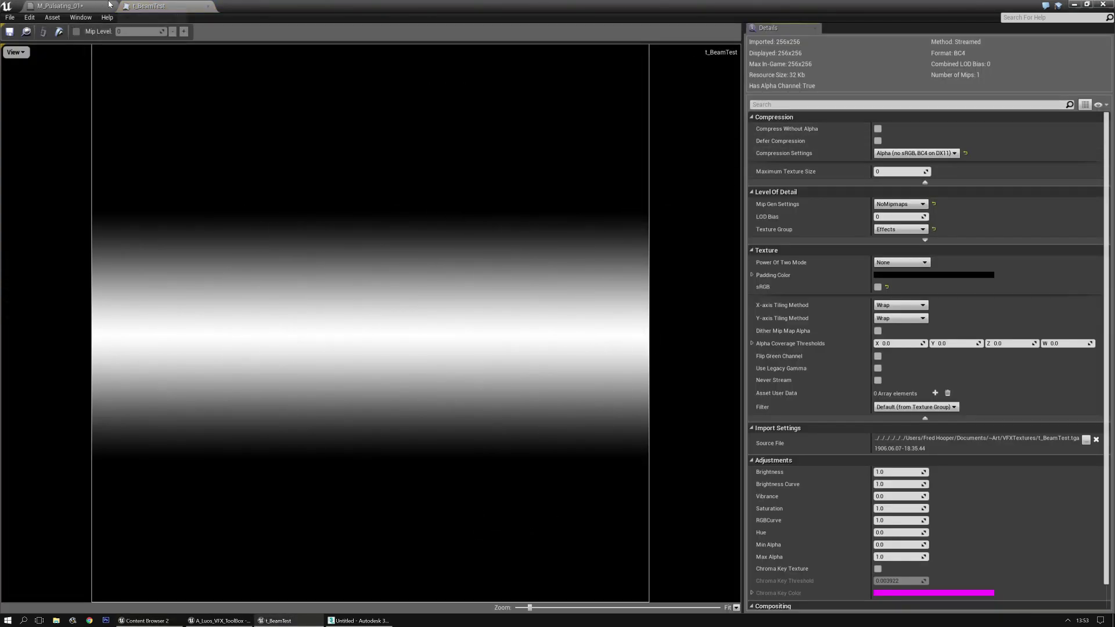
{"action": "left_click", "coordinate": [208, 6]}
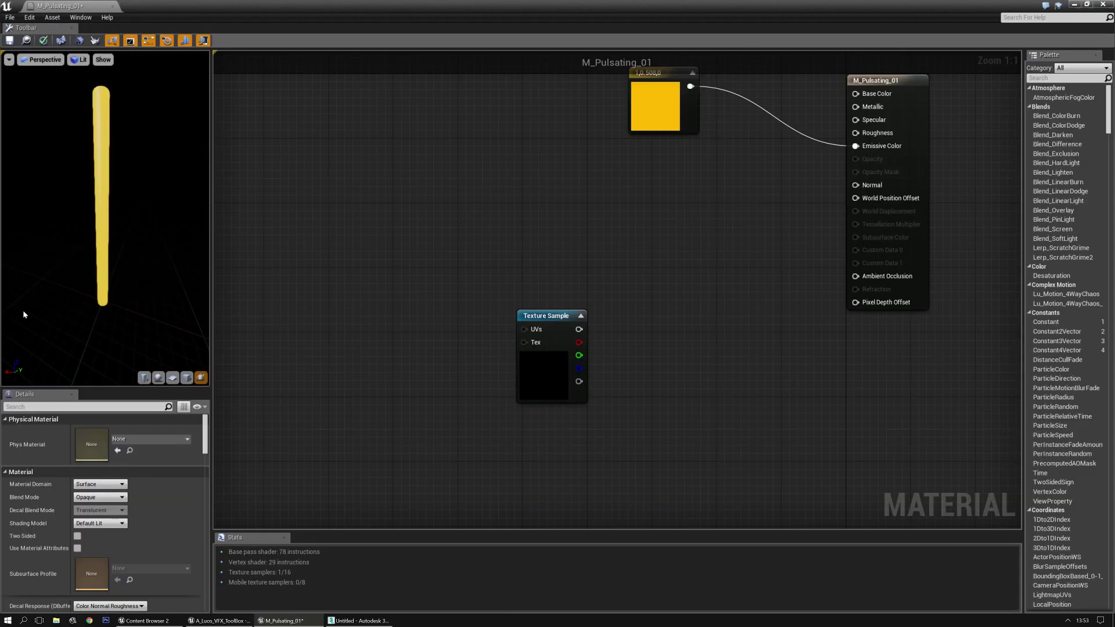
Step: Assign the t_BeamTest texture to the Texture Sample node and place the node farther left and slightly higher in the graph
{"action": "left_click", "coordinate": [548, 319]}
{"action": "left_click", "coordinate": [119, 513]}
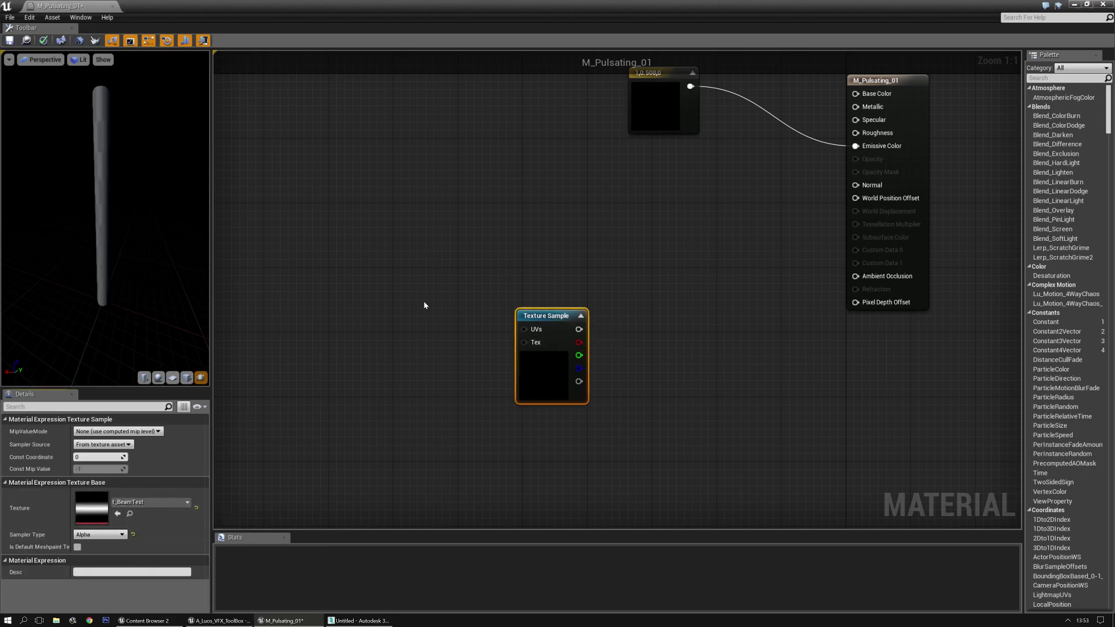
{"action": "right_click_drag", "start_coordinate": [423, 306], "coordinate": [642, 353]}
{"action": "left_click_drag", "start_coordinate": [641, 357], "coordinate": [519, 302]}
{"action": "right_click_drag", "start_coordinate": [632, 319], "coordinate": [801, 275]}
{"action": "left_click", "coordinate": [633, 284]}
{"action": "right_click_drag", "start_coordinate": [581, 283], "coordinate": [538, 309]}
Step: Add a Panner node left of the Texture Sample, connect it to the UVs input and line it up
{"action": "right_click", "coordinate": [492, 320]}
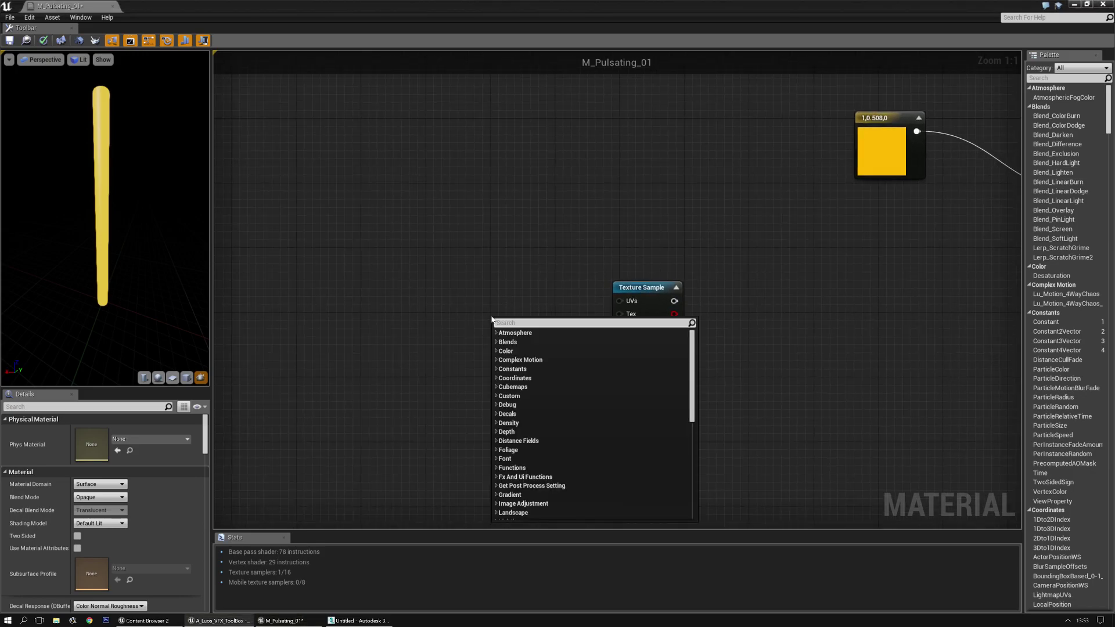
{"action": "type", "text": "panner"}
{"action": "key", "text": "Return"}
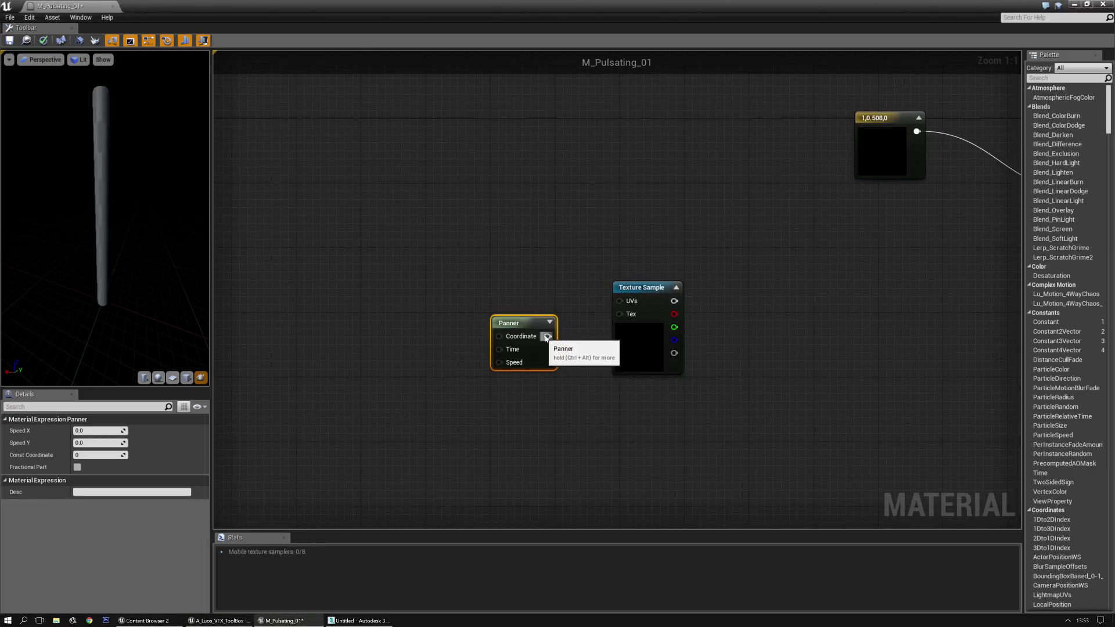
{"action": "left_click_drag", "start_coordinate": [548, 336], "coordinate": [604, 306]}
{"action": "left_click_drag", "start_coordinate": [510, 322], "coordinate": [509, 286]}
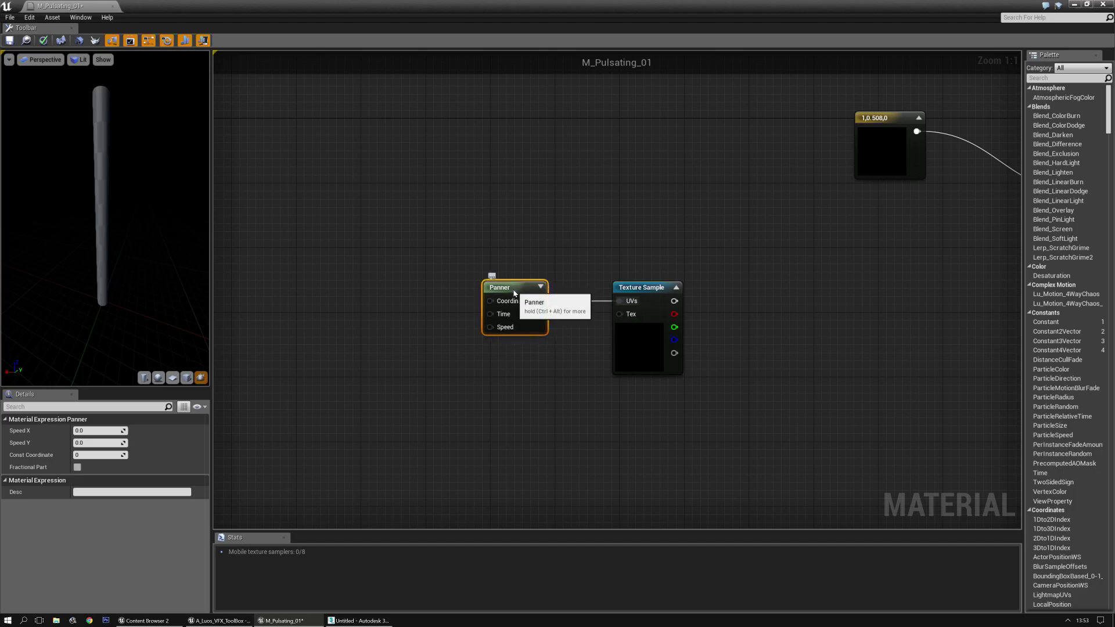
Step: Preview the Texture Sample node on the cylinder and realign it with the Panner's output
{"action": "left_click", "coordinate": [661, 287]}
{"action": "key", "text": "space"}
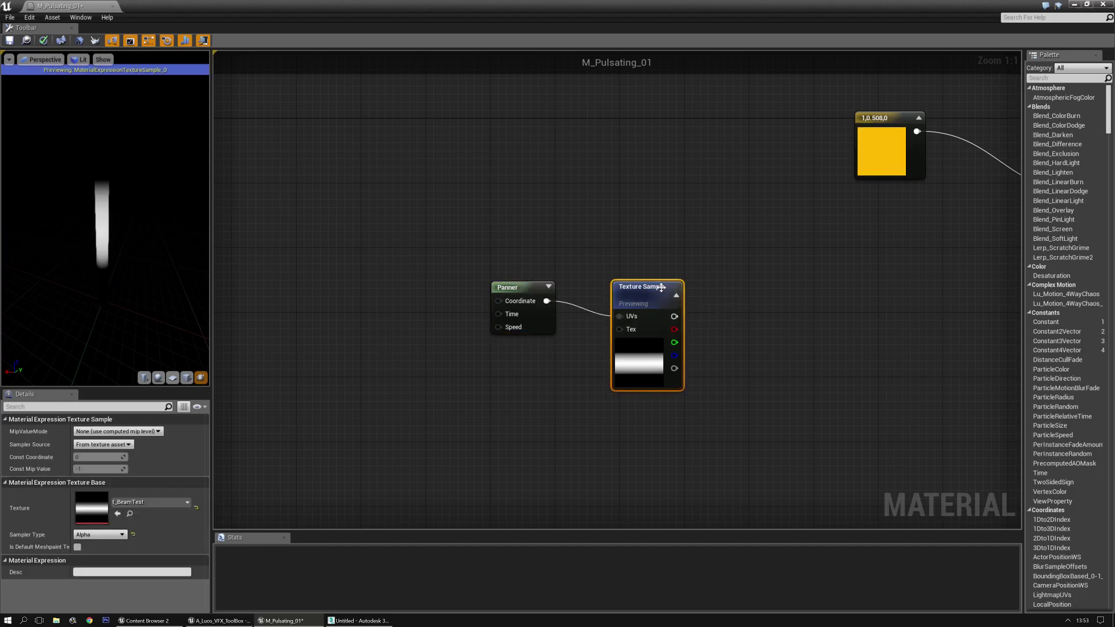
{"action": "left_click_drag", "start_coordinate": [668, 279], "coordinate": [676, 262]}
Step: Set the Panner's Speed Y to 1.0
{"action": "left_click", "coordinate": [511, 287]}
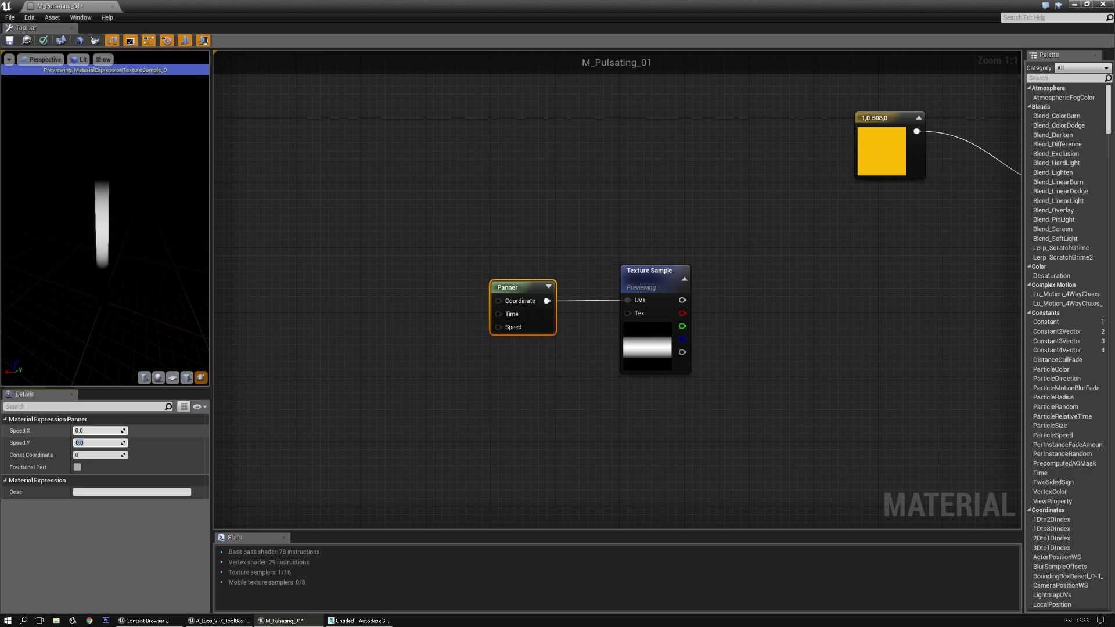
{"action": "type", "text": "1"}
{"action": "key", "text": "Return"}
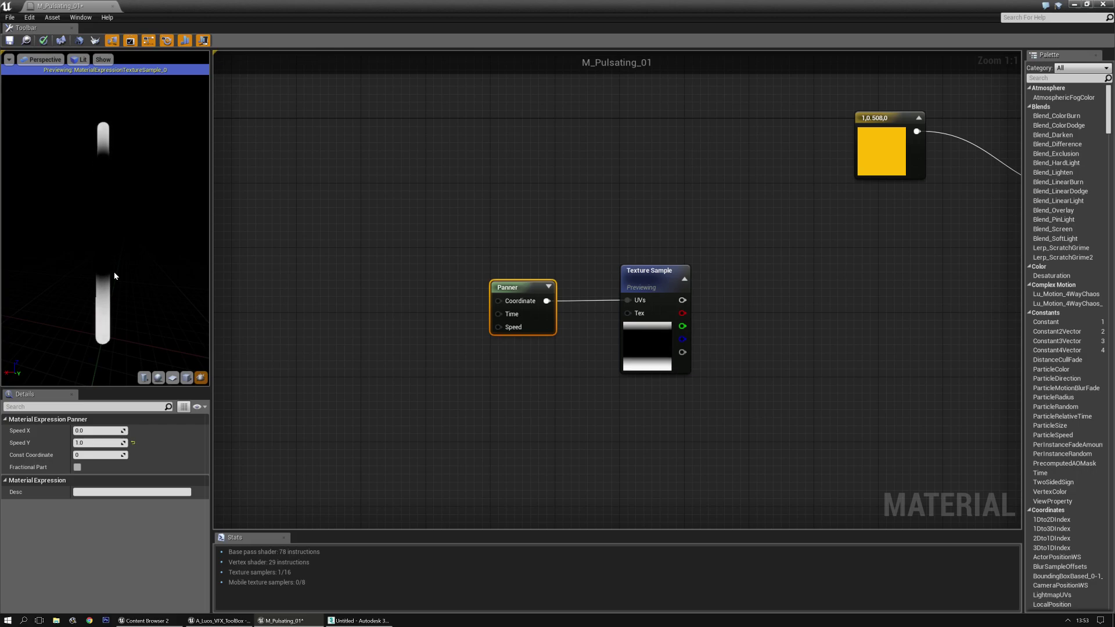
Step: Add a Multiply node right of the Texture Sample and connect the texture's red channel to its A input
{"action": "right_click_drag", "start_coordinate": [858, 309], "coordinate": [689, 297]}
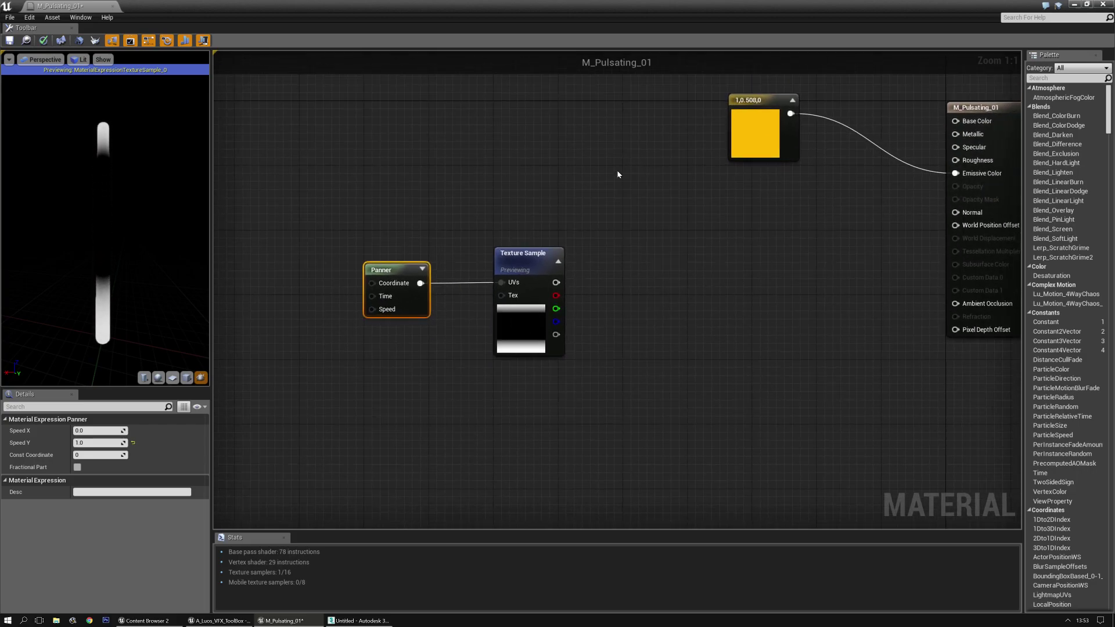
{"action": "left_click", "coordinate": [682, 281]}
{"action": "right_click_drag", "start_coordinate": [682, 281], "coordinate": [616, 287]}
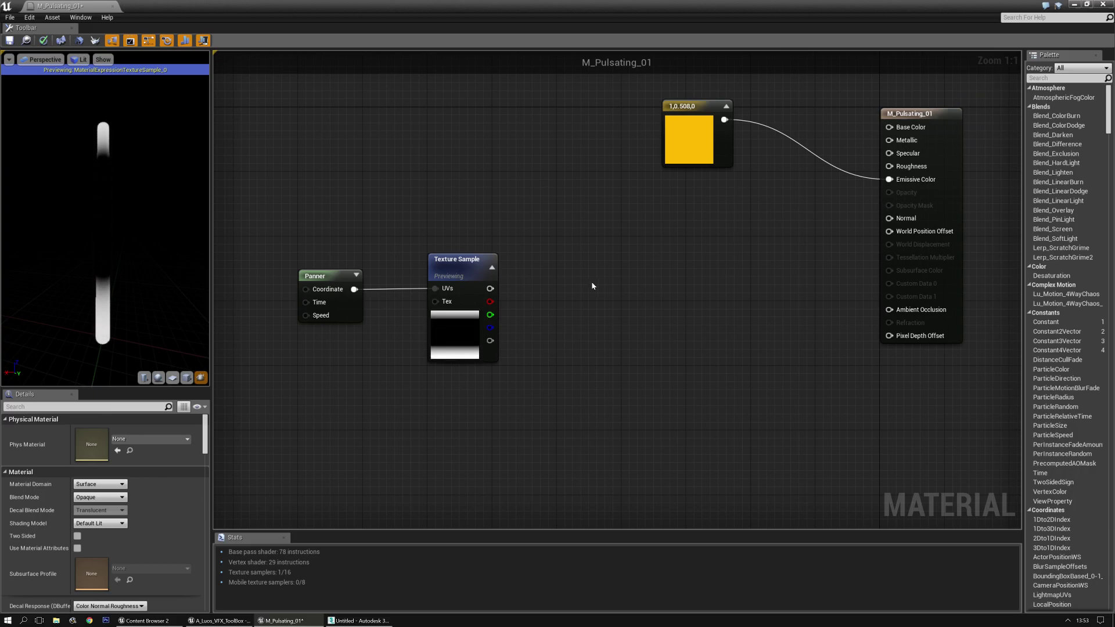
{"action": "left_click", "coordinate": [607, 288]}
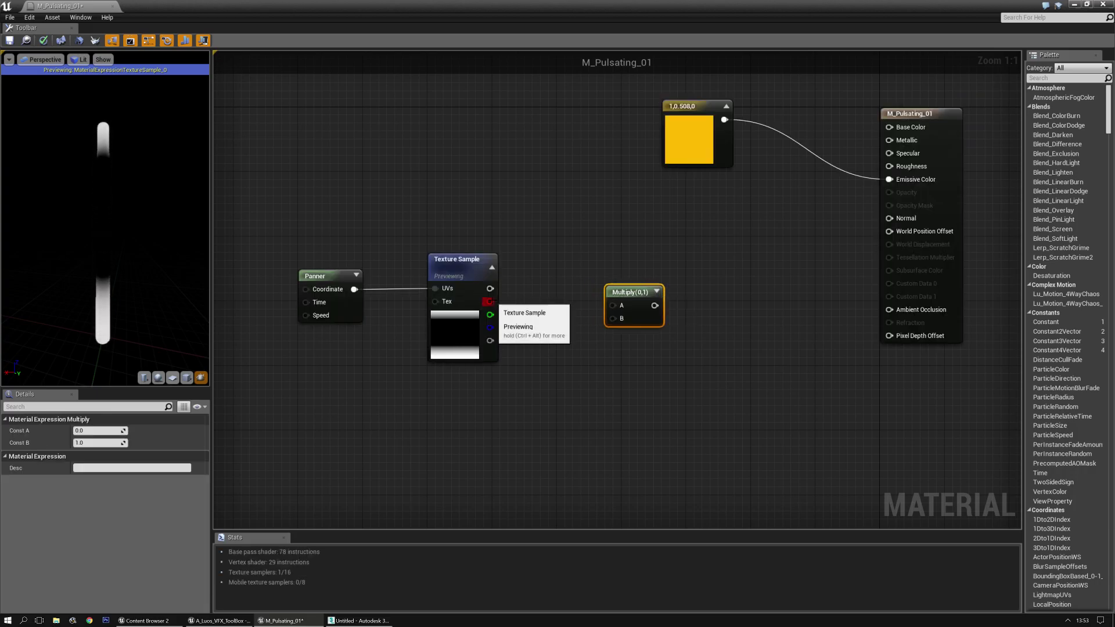
{"action": "left_click_drag", "start_coordinate": [490, 301], "coordinate": [613, 306]}
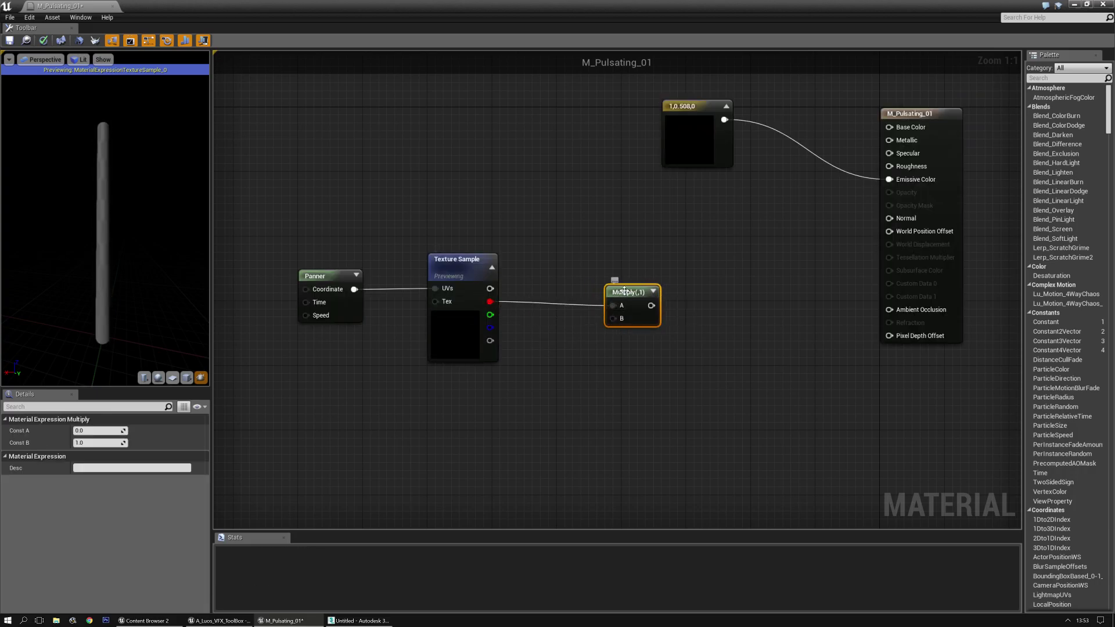
Step: Set the Multiply node's Const B to 10 and move the node closer to the Texture Sample
{"action": "left_click", "coordinate": [99, 443]}
{"action": "type", "text": "10"}
{"action": "key", "text": "Return"}
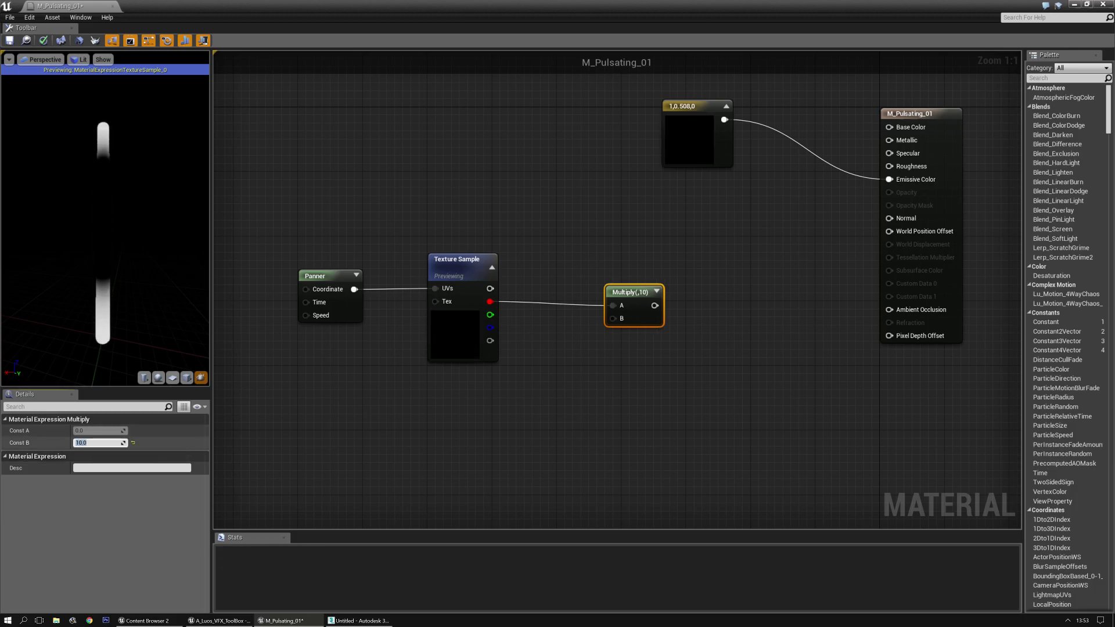
{"action": "left_click_drag", "start_coordinate": [628, 290], "coordinate": [572, 283]}
Step: Connect the Multiply output to the material's World Position Offset and stop previewing the Texture Sample node
{"action": "left_click", "coordinate": [648, 249]}
{"action": "right_click_drag", "start_coordinate": [648, 250], "coordinate": [609, 302]}
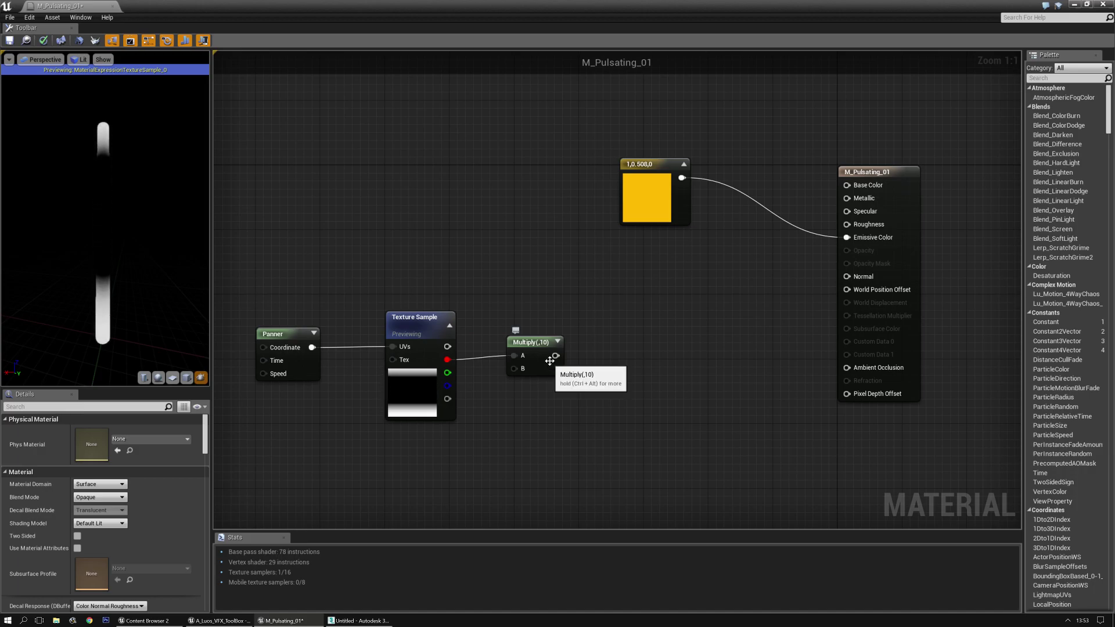
{"action": "left_click_drag", "start_coordinate": [556, 356], "coordinate": [842, 289]}
{"action": "left_click", "coordinate": [406, 318]}
{"action": "key", "text": "space"}
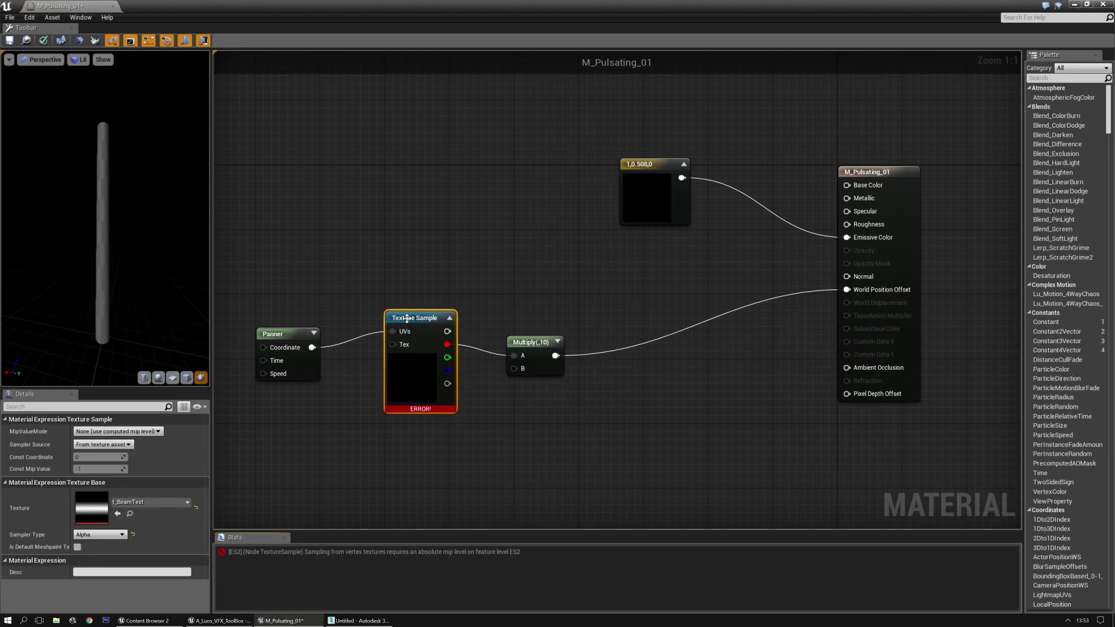
{"action": "left_click", "coordinate": [463, 283]}
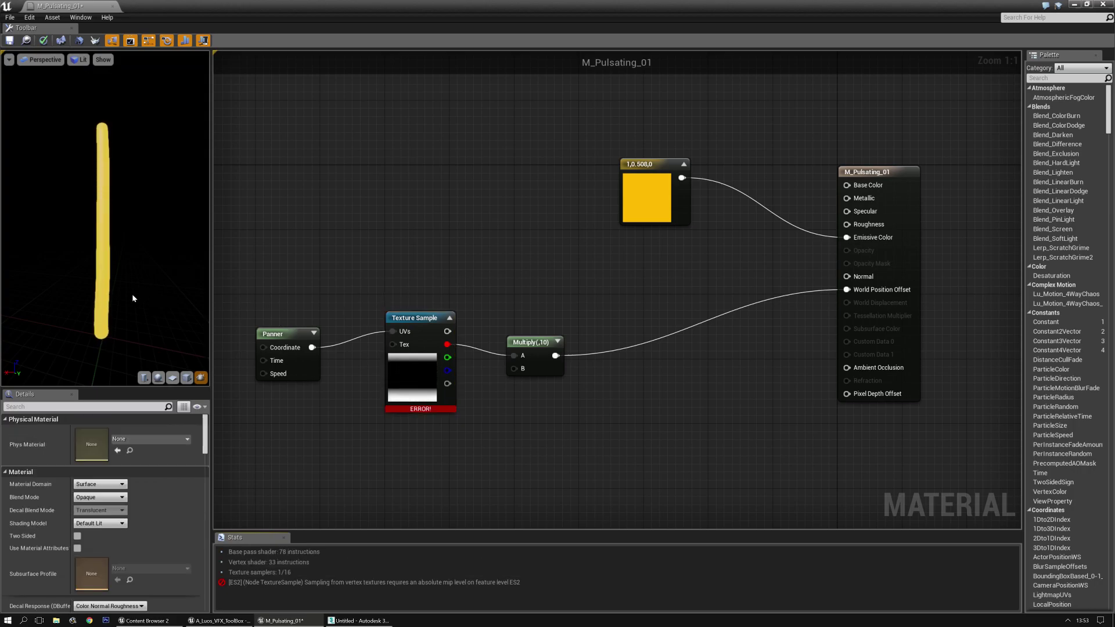
Step: Set the Multiply node's Const B to 50
{"action": "left_click", "coordinate": [534, 348]}
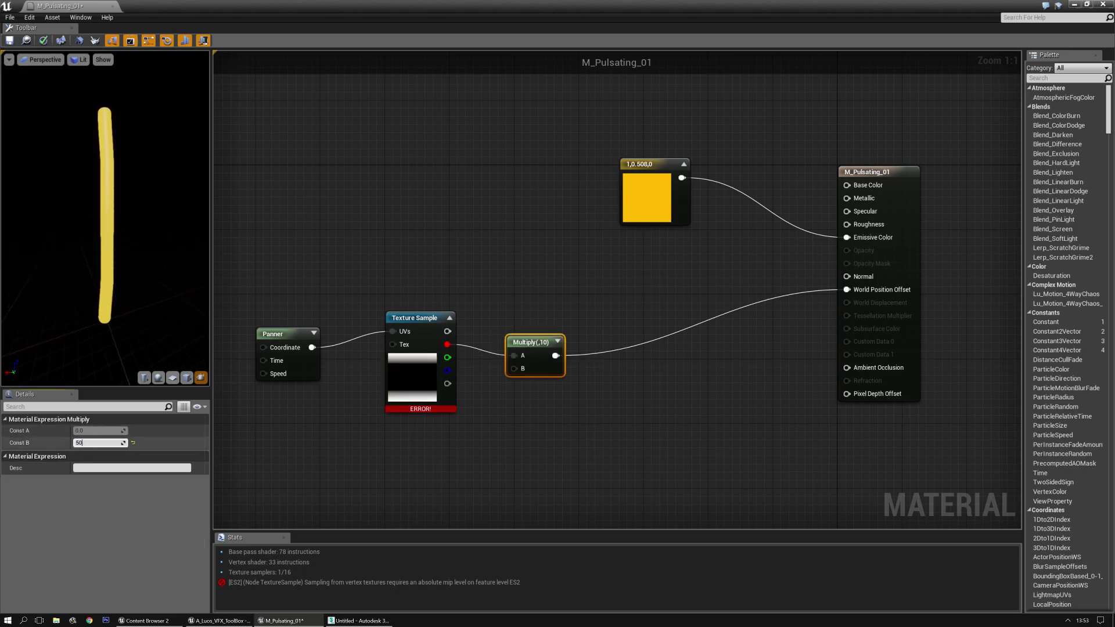
{"action": "type", "text": "50"}
{"action": "key", "text": "Return"}
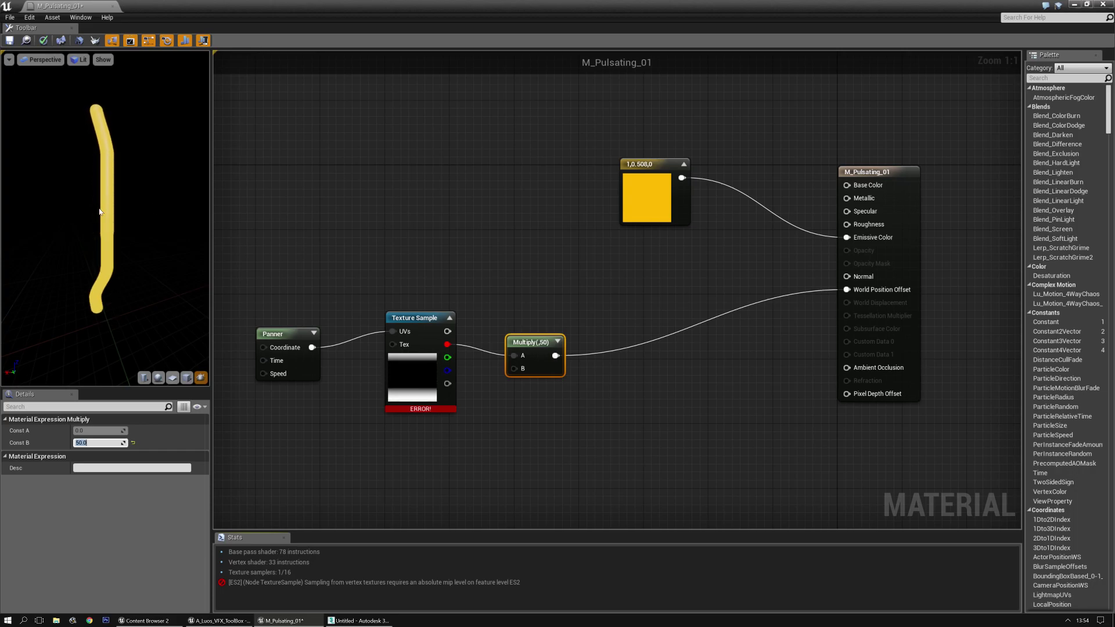
Step: Add a VertexNormalWS node and place it just above the Multiply node
{"action": "left_click", "coordinate": [574, 377]}
{"action": "right_click", "coordinate": [575, 381]}
{"action": "type", "text": "verte"}
{"action": "key", "text": "Down"}
{"action": "key", "text": "Down"}
{"action": "key", "text": "Up"}
{"action": "key", "text": "Return"}
{"action": "left_click_drag", "start_coordinate": [598, 381], "coordinate": [522, 286]}
Step: Multiply VertexNormalWS by the scaled texture in a second Multiply node and connect the result to World Position Offset
{"action": "right_click_drag", "start_coordinate": [625, 308], "coordinate": [574, 321]}
{"action": "left_click", "coordinate": [570, 319]}
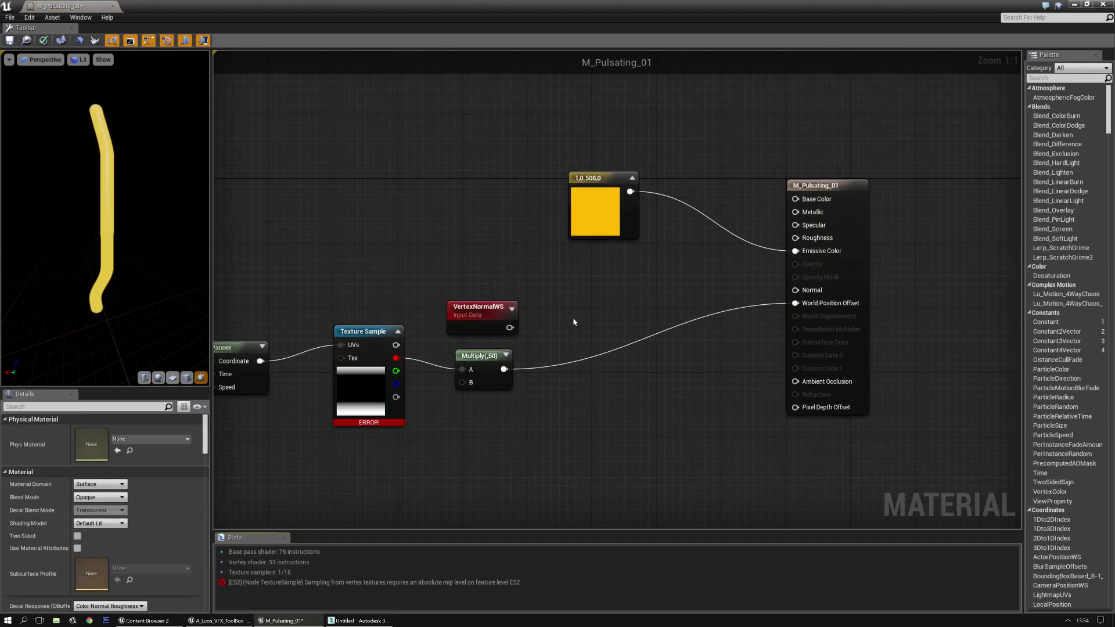
{"action": "left_click", "coordinate": [555, 323]}
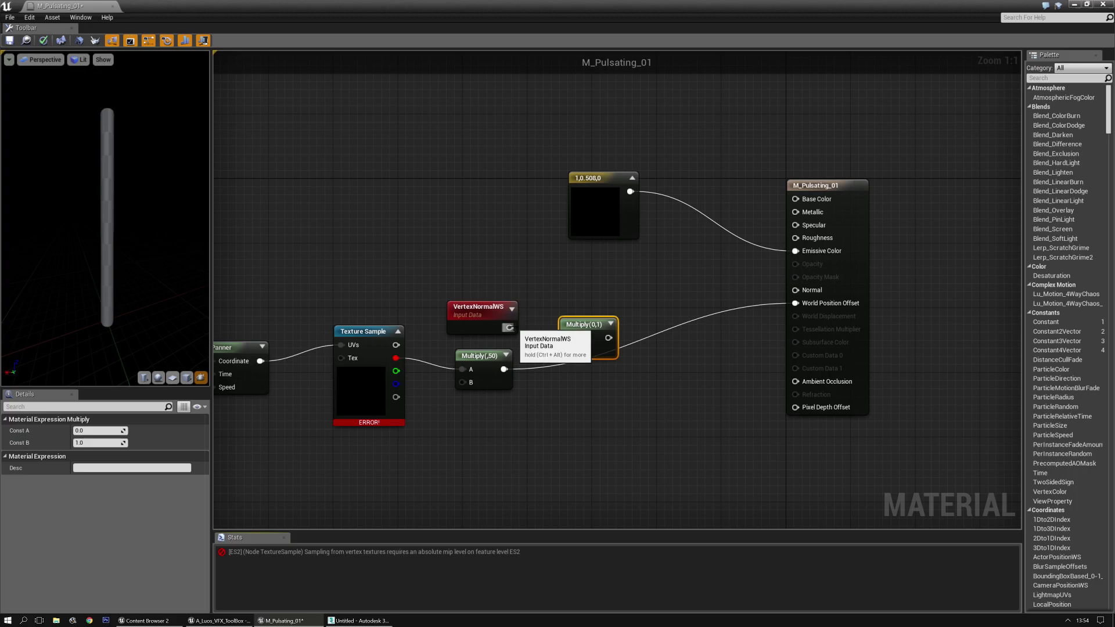
{"action": "left_click_drag", "start_coordinate": [503, 369], "coordinate": [796, 303]}
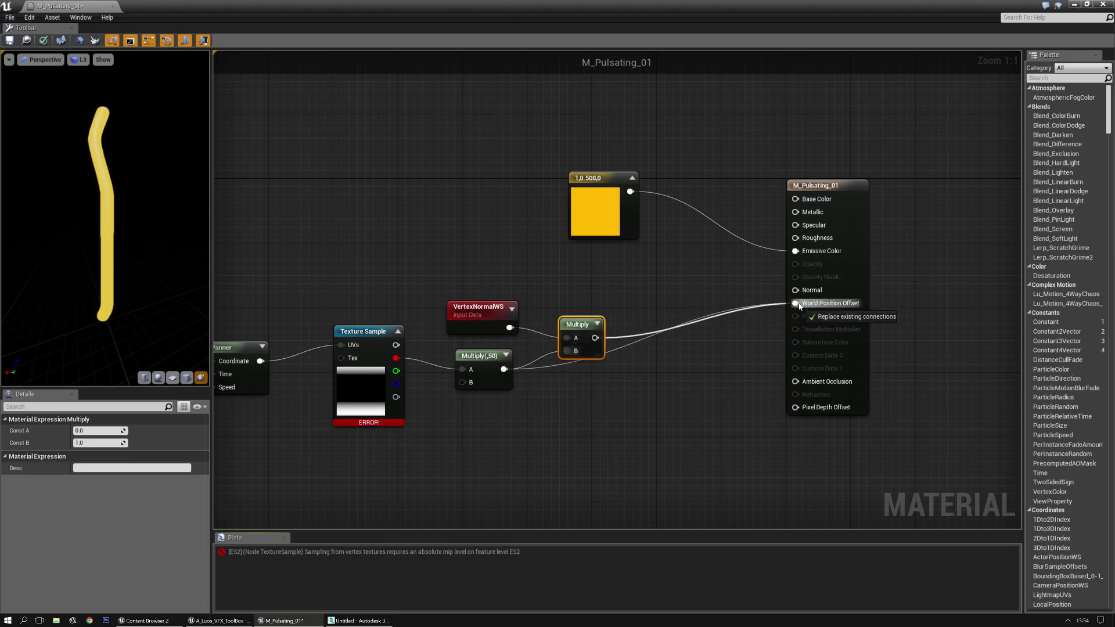
Step: Move the Texture Sample node down so its UVs input lines up with the Panner output
{"action": "right_click_drag", "start_coordinate": [346, 221], "coordinate": [421, 219]}
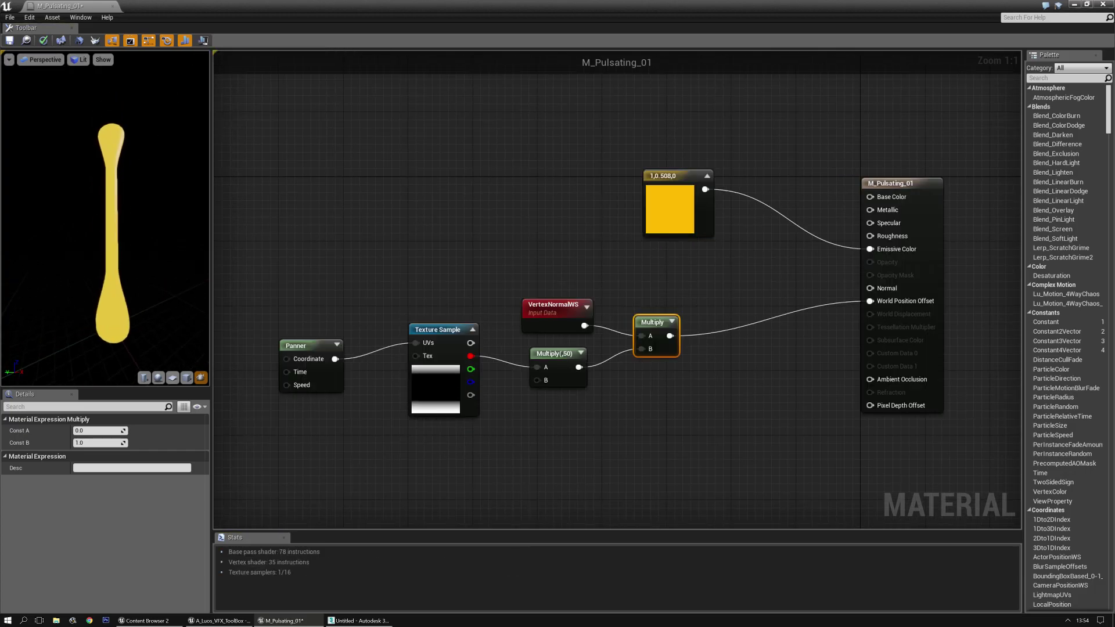
{"action": "left_click_drag", "start_coordinate": [461, 337], "coordinate": [461, 353]}
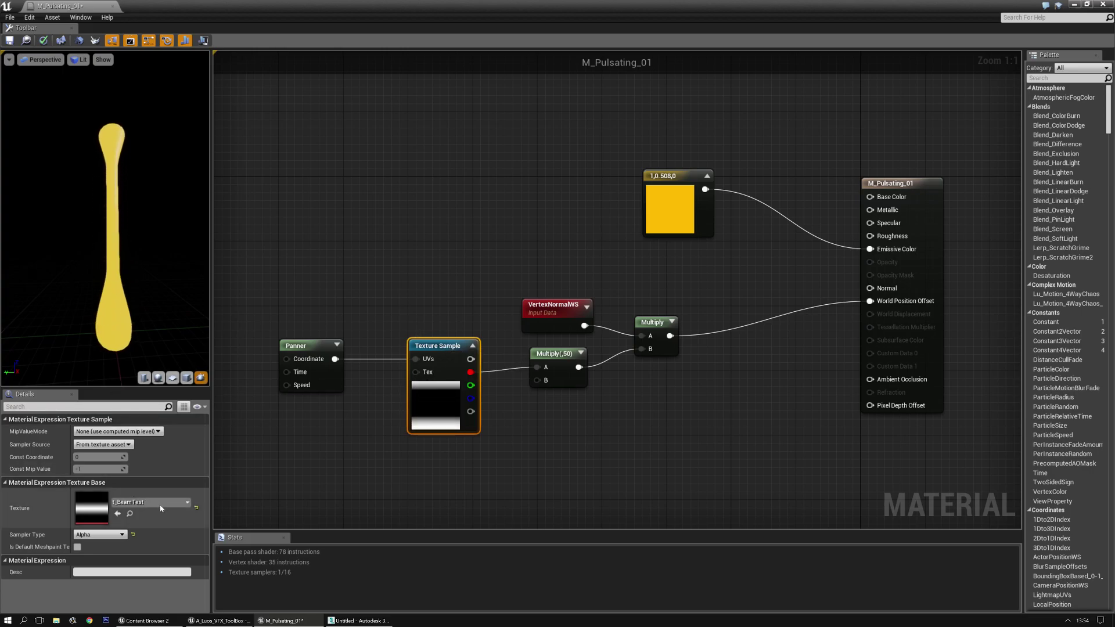
Step: Find T_CloverMeshPanner_01 by searching for gradient textures and assign it to the Texture Sample node
{"action": "right_click_drag", "start_coordinate": [324, 461], "coordinate": [413, 385]}
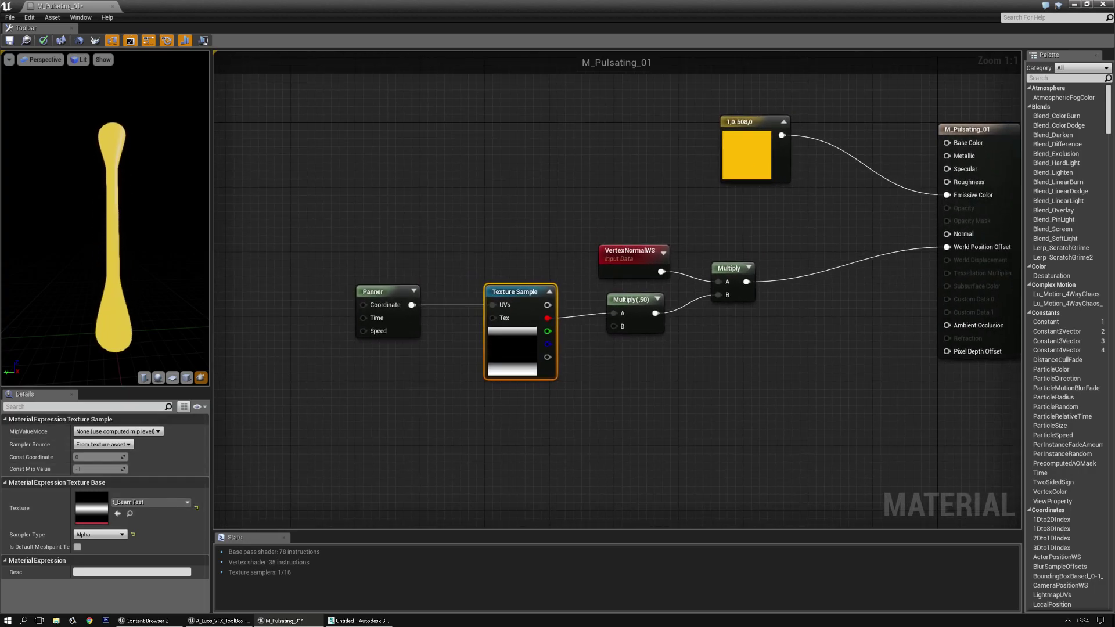
{"action": "right_click_drag", "start_coordinate": [667, 373], "coordinate": [650, 409]}
{"action": "left_click", "coordinate": [174, 503]}
{"action": "scroll", "coordinate": [193, 437], "scroll_direction": "down", "scroll_amount": 6}
{"action": "type", "text": "gradien"}
{"action": "scroll", "coordinate": [183, 459], "scroll_direction": "down", "scroll_amount": 4}
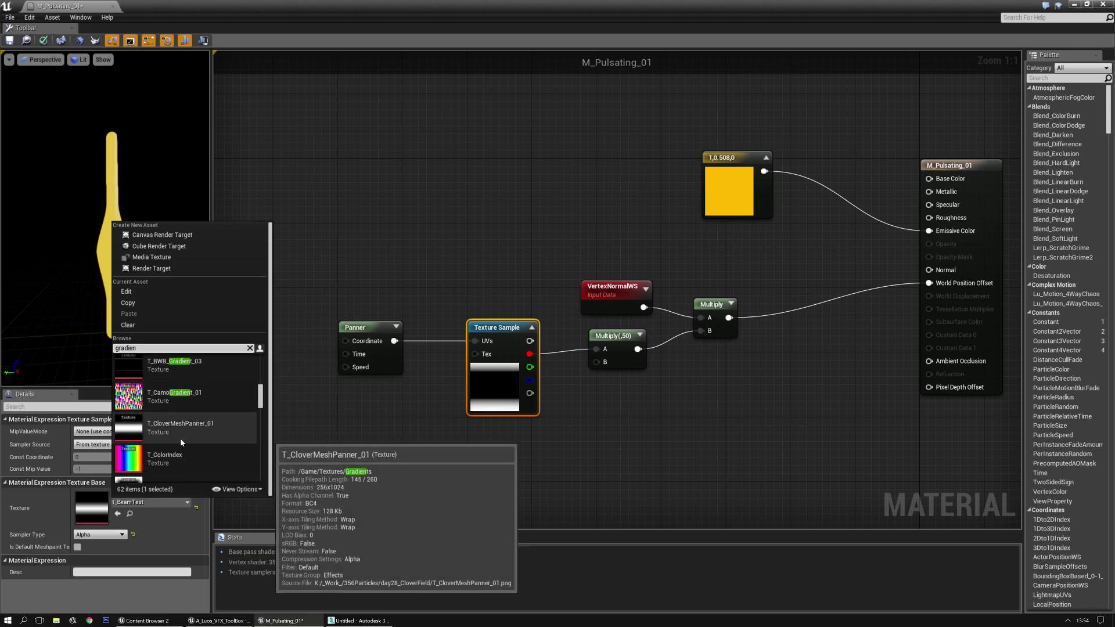
{"action": "left_click", "coordinate": [188, 431]}
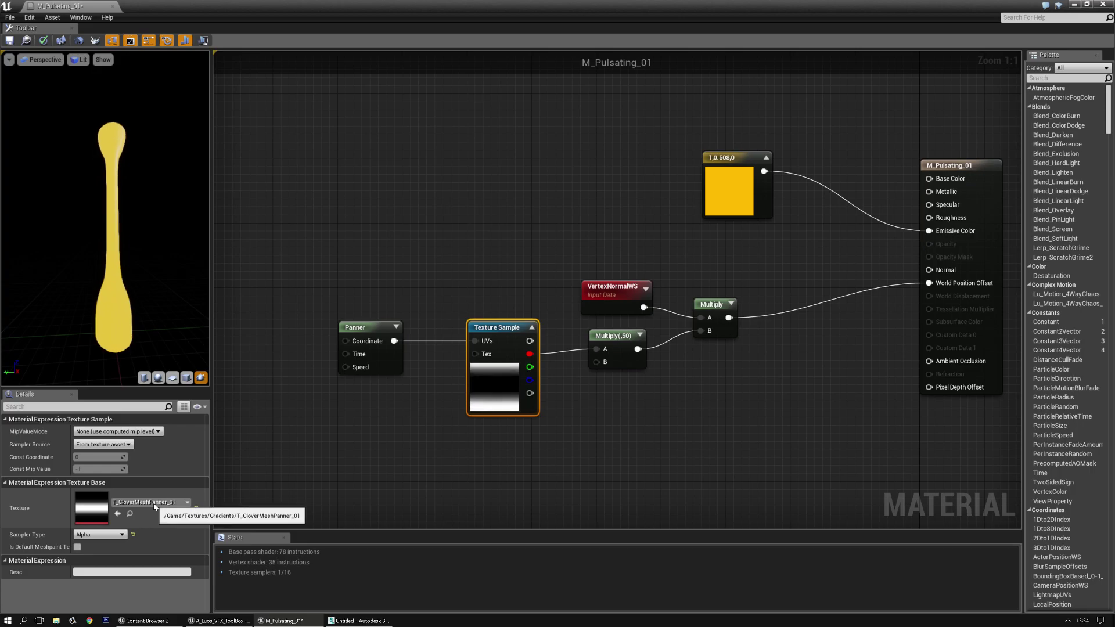
{"action": "left_click", "coordinate": [348, 474]}
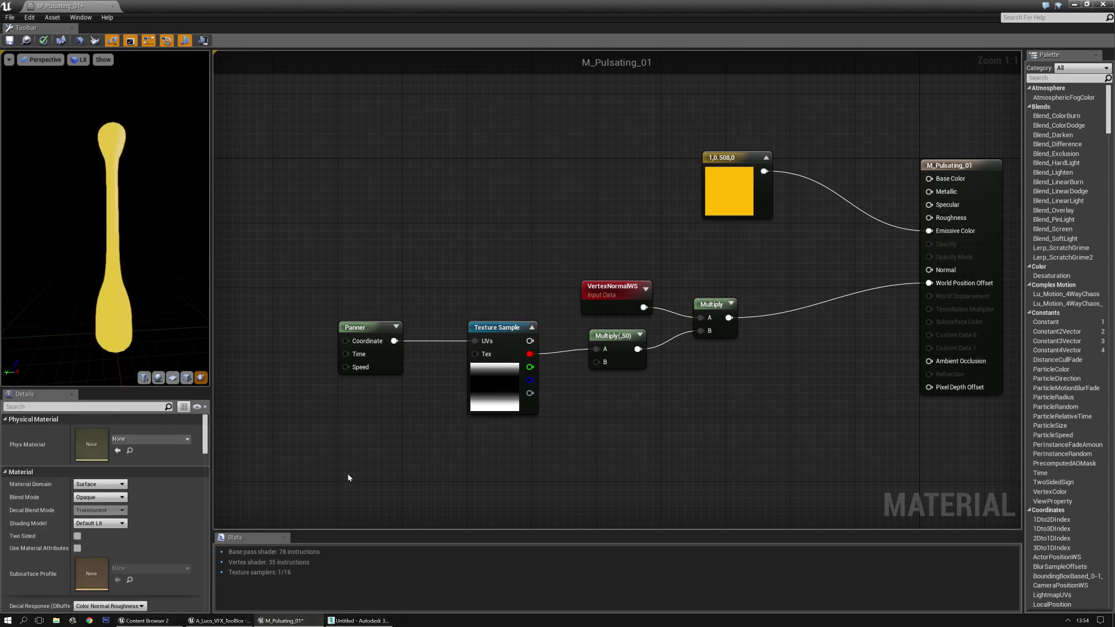
Step: Select T_BWB_Gradient_03 in the Textures/Gradients folder of the Content Browser and assign it to the Texture Sample
{"action": "key", "text": "ctrl+shift+f"}
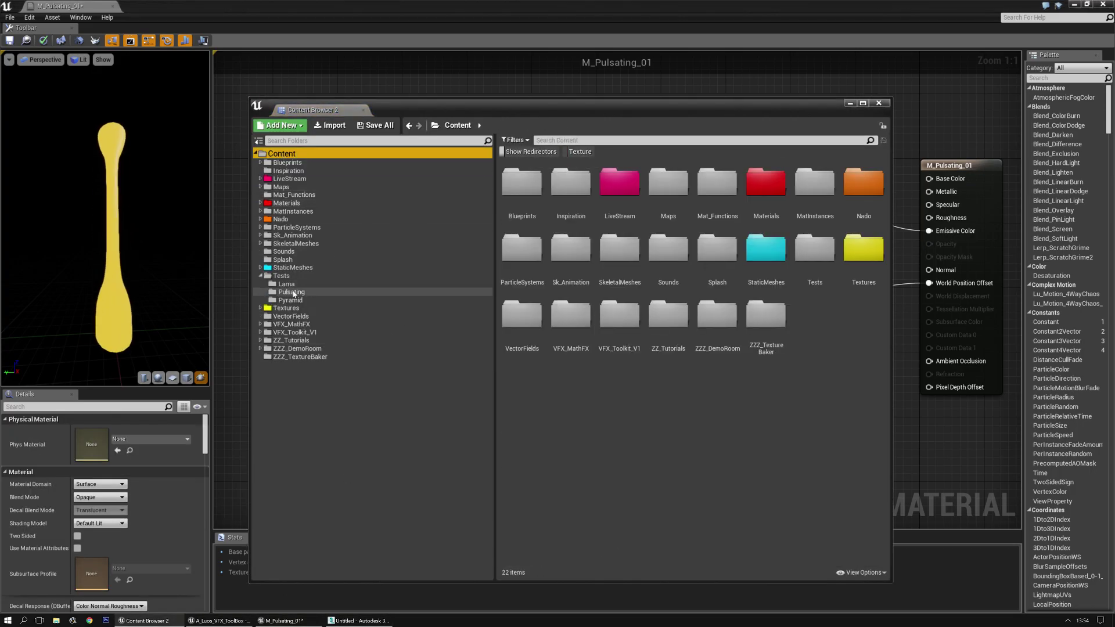
{"action": "left_click", "coordinate": [261, 308]}
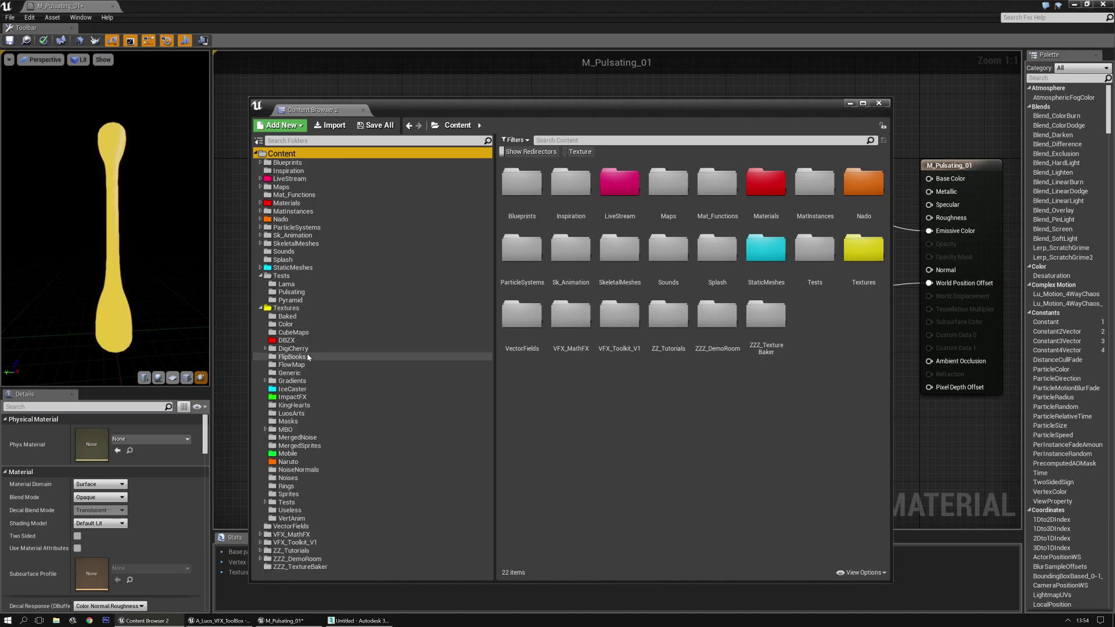
{"action": "left_click", "coordinate": [292, 381]}
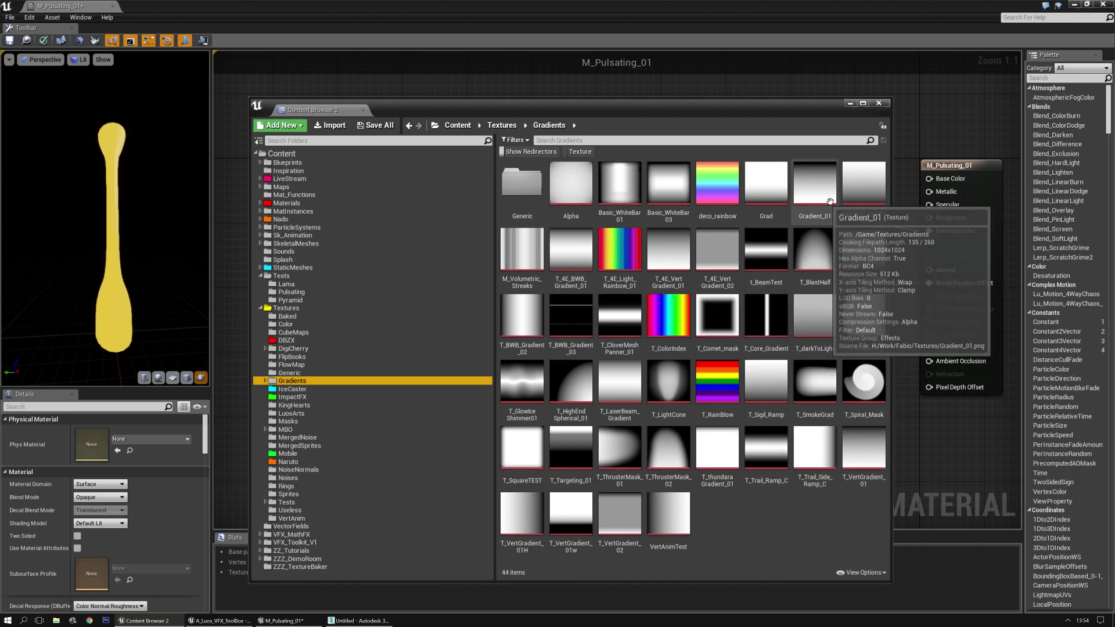
{"action": "left_click", "coordinate": [588, 316]}
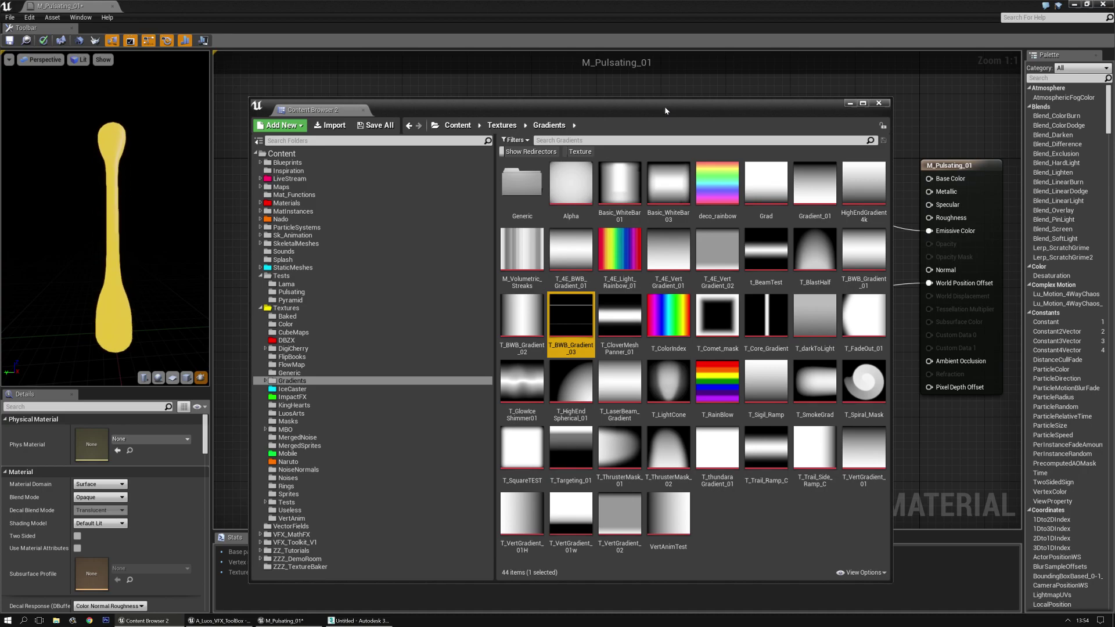
{"action": "left_click_drag", "start_coordinate": [665, 110], "coordinate": [0, 144]}
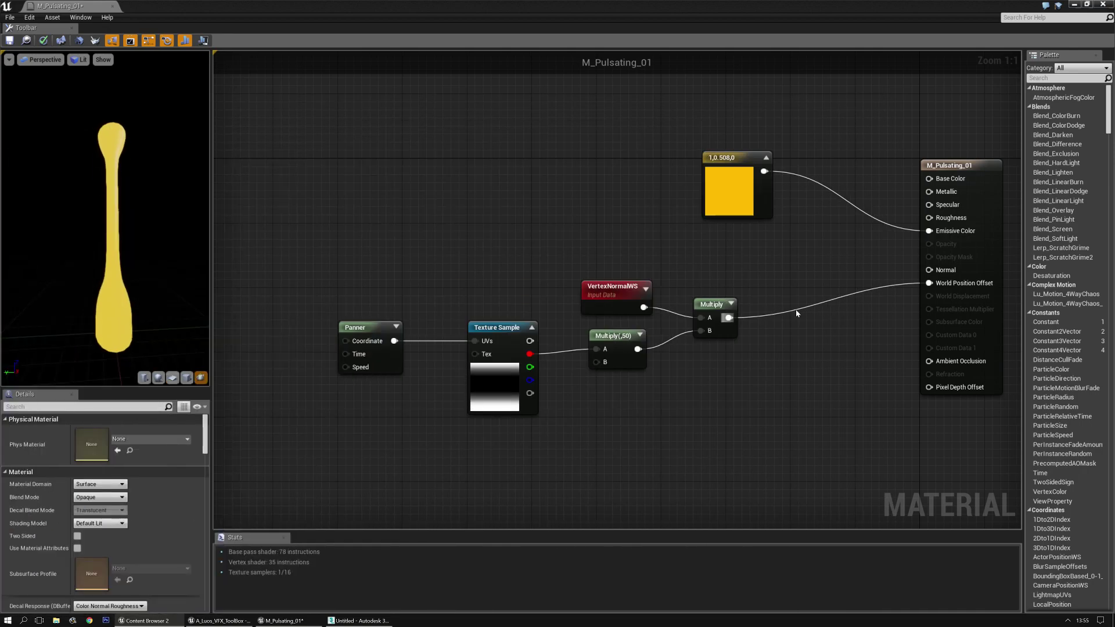
{"action": "left_click", "coordinate": [496, 327]}
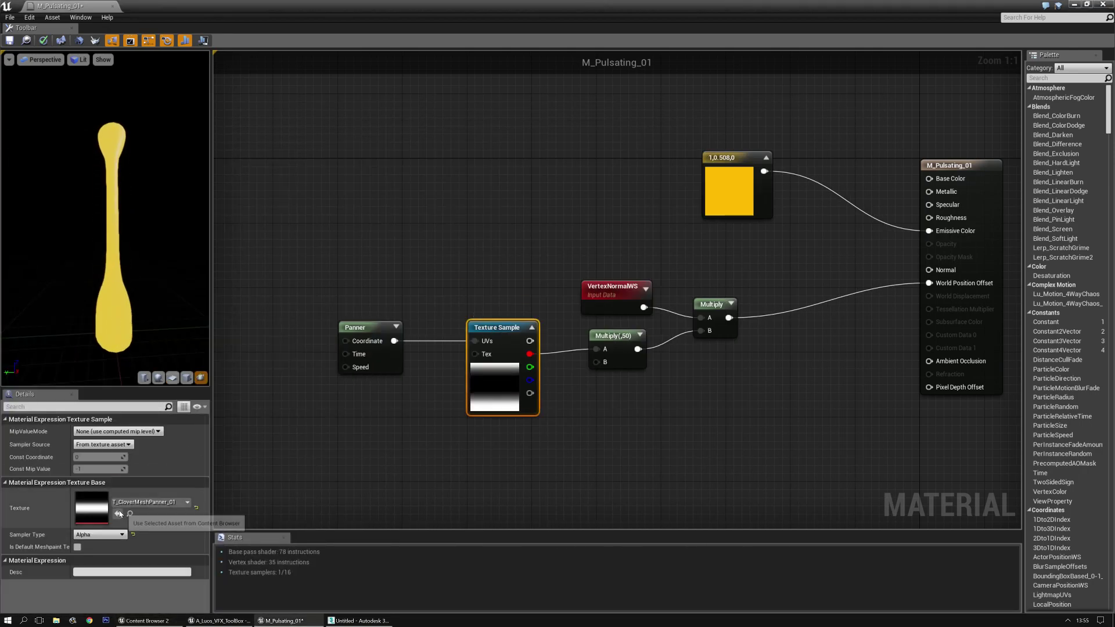
{"action": "left_click", "coordinate": [119, 514]}
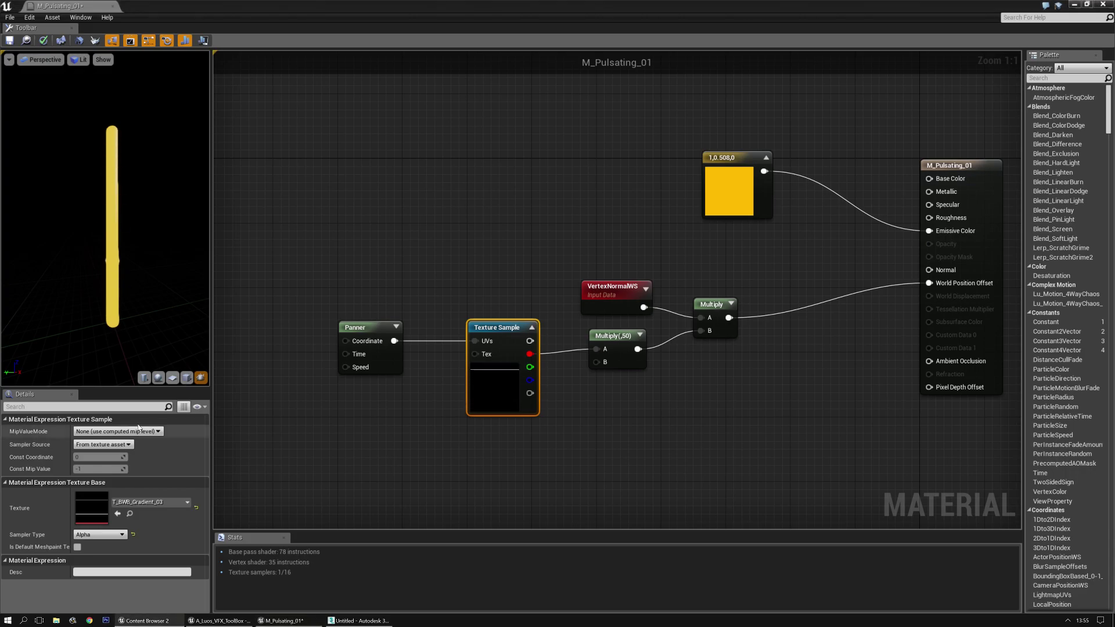
Step: Try T_LaserBeam_Gradient on the Texture Sample and replace it with T_GlowIceShimmer01
{"action": "left_click", "coordinate": [117, 514]}
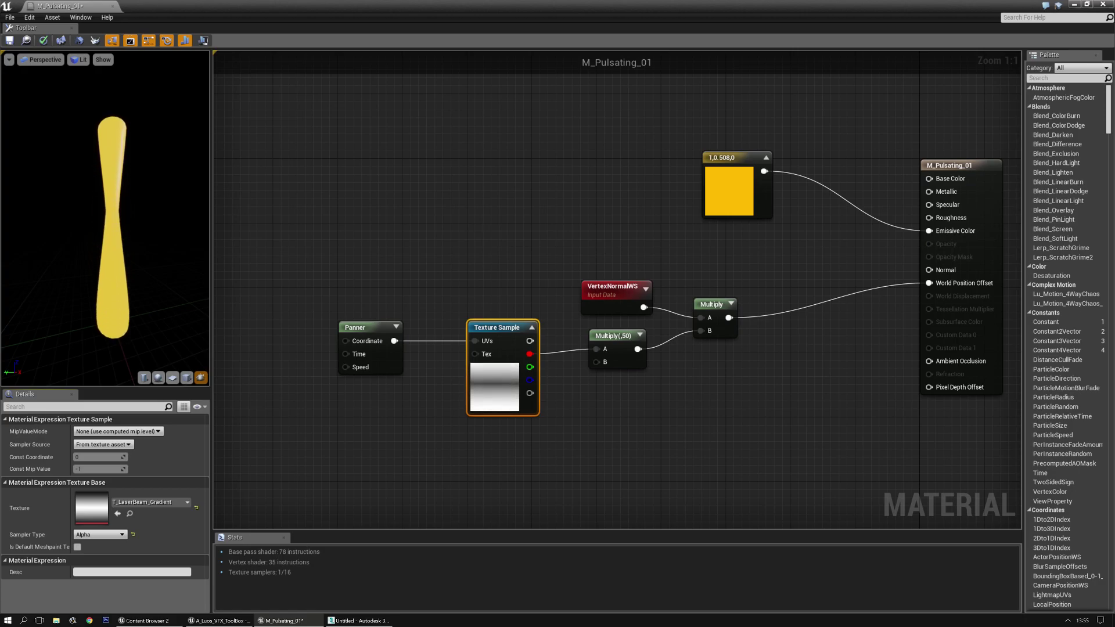
{"action": "left_click", "coordinate": [117, 514]}
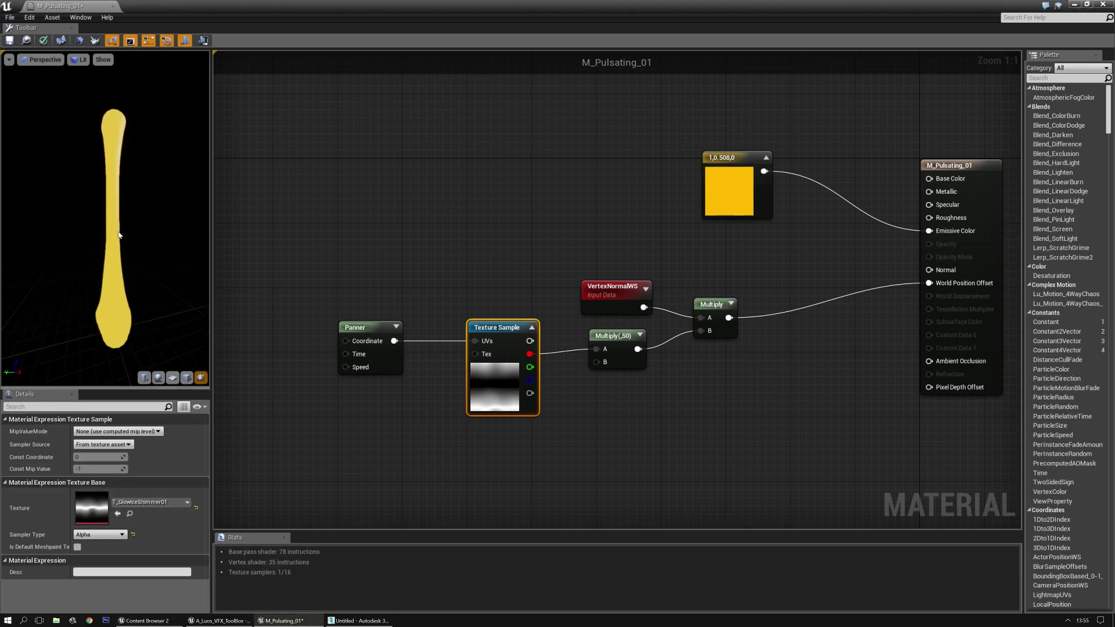
Step: Add a TexCoord node in front of the Panner and connect it to the Panner's Coordinate input
{"action": "right_click_drag", "start_coordinate": [360, 220], "coordinate": [440, 199]}
{"action": "left_click_drag", "start_coordinate": [450, 309], "coordinate": [483, 307]}
{"action": "left_click", "coordinate": [462, 286]}
{"action": "right_click_drag", "start_coordinate": [606, 265], "coordinate": [520, 237]}
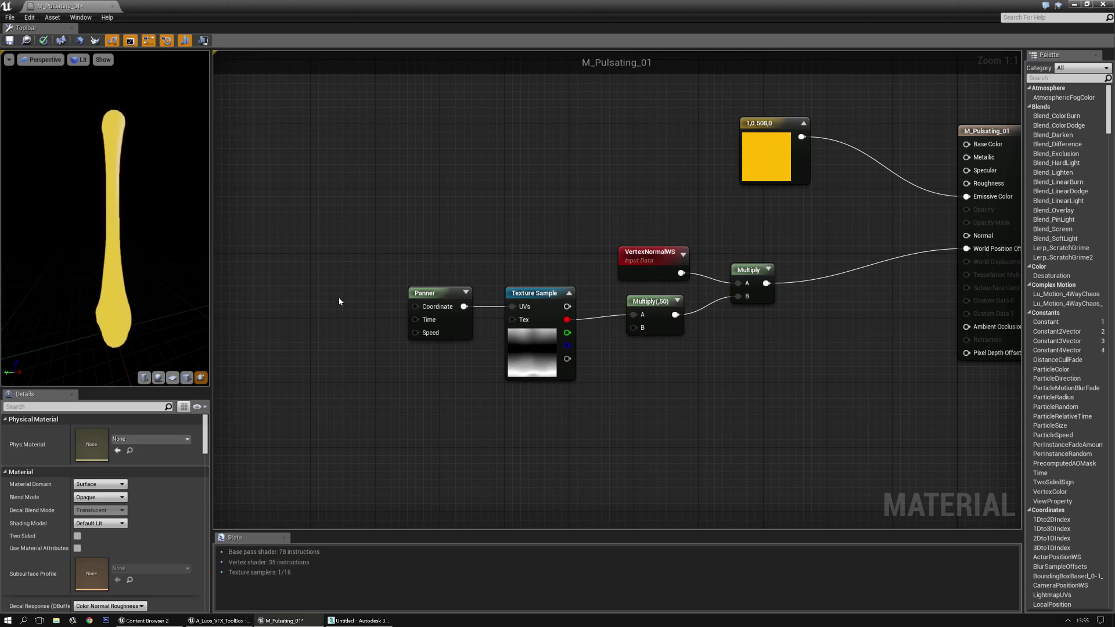
{"action": "right_click_drag", "start_coordinate": [333, 299], "coordinate": [357, 295]}
{"action": "left_click", "coordinate": [357, 294]}
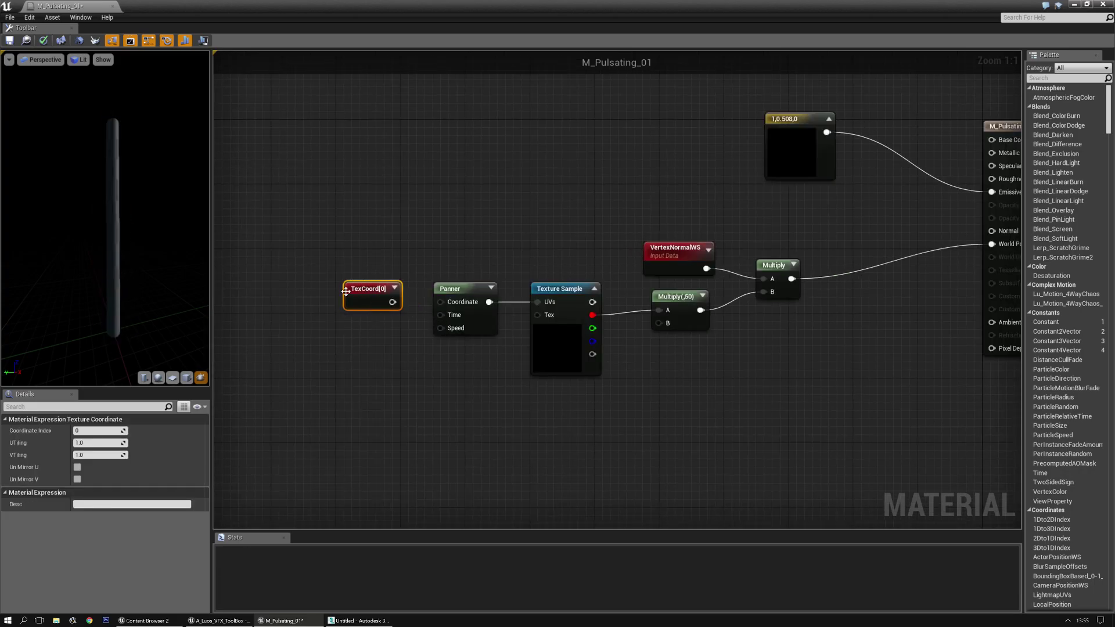
{"action": "left_click_drag", "start_coordinate": [393, 302], "coordinate": [445, 304]}
Step: Set the TexCoord node's Coordinate Index to 1
{"action": "left_click", "coordinate": [95, 432]}
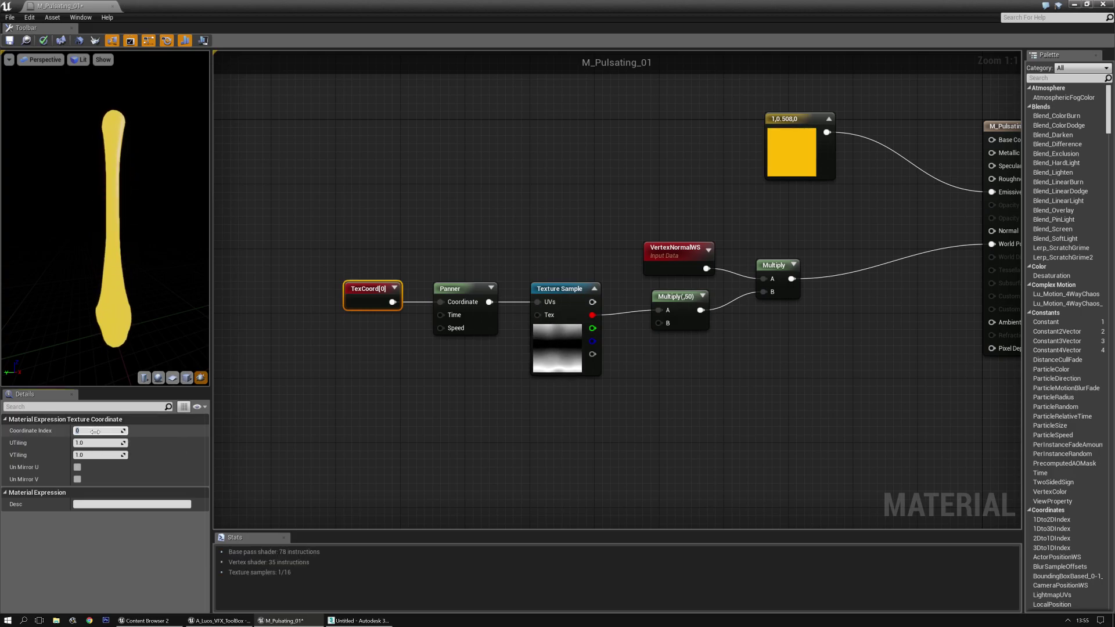
{"action": "type", "text": "1"}
{"action": "key", "text": "Return"}
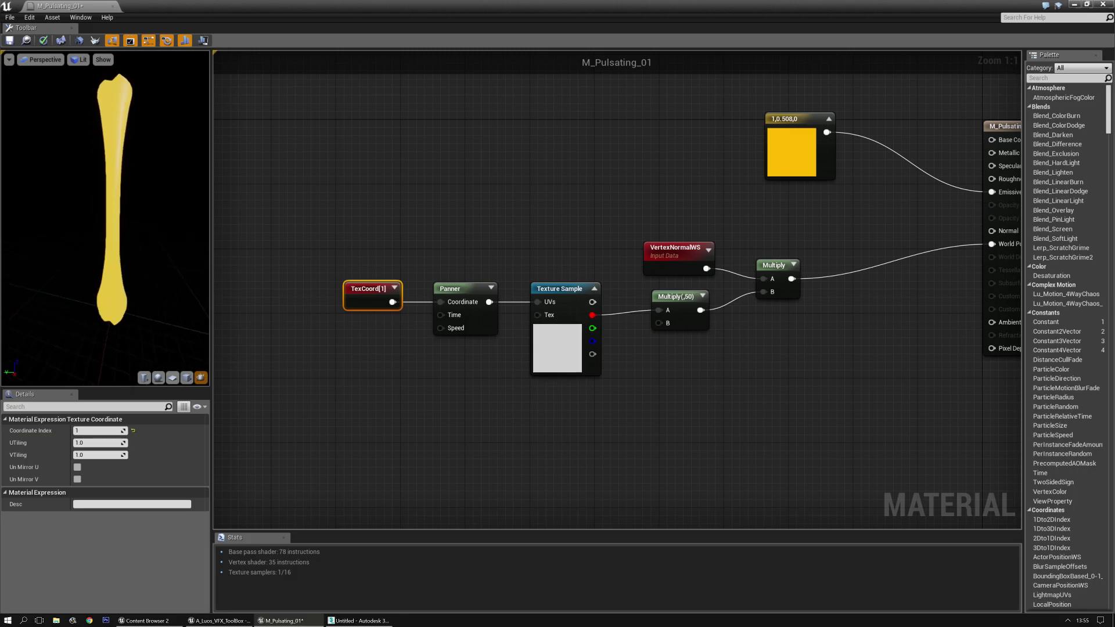
Step: Switch to 3ds Max, open the cylinder in an Unwrap UVW modifier and examine its mapping on map channel 1
{"action": "right_click_drag", "start_coordinate": [590, 418], "coordinate": [460, 423]}
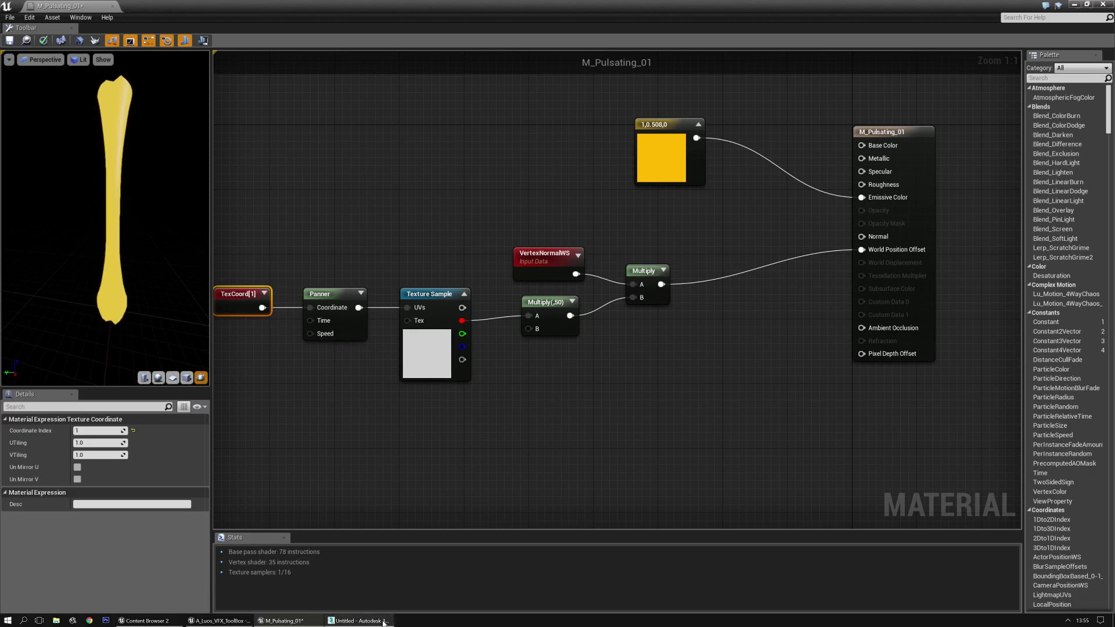
{"action": "key", "text": "alt+Tab"}
{"action": "left_click", "coordinate": [542, 302]}
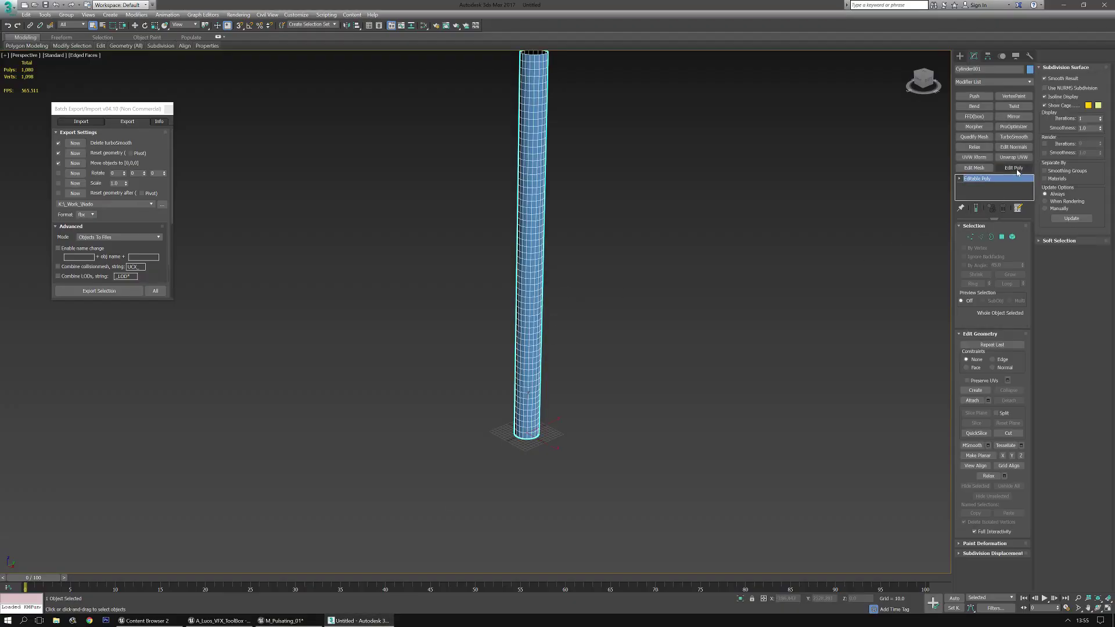
{"action": "middle_click_drag", "start_coordinate": [555, 264], "coordinate": [691, 388]}
{"action": "middle_click_drag", "start_coordinate": [529, 224], "coordinate": [555, 130]}
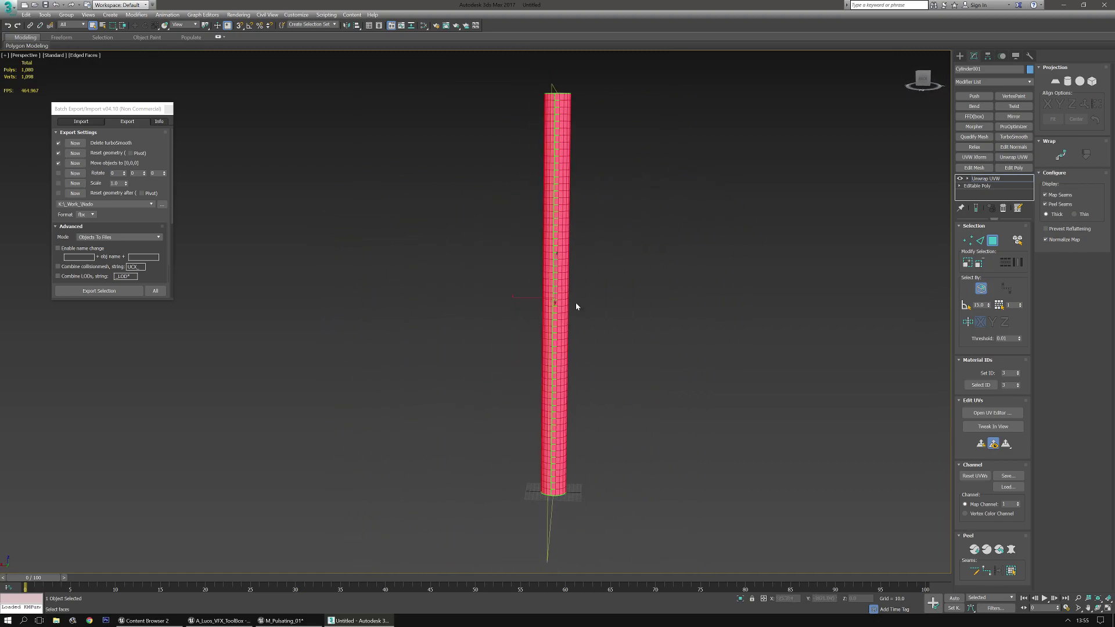
{"action": "middle_click_drag", "start_coordinate": [663, 201], "coordinate": [604, 157], "text": "alt"}
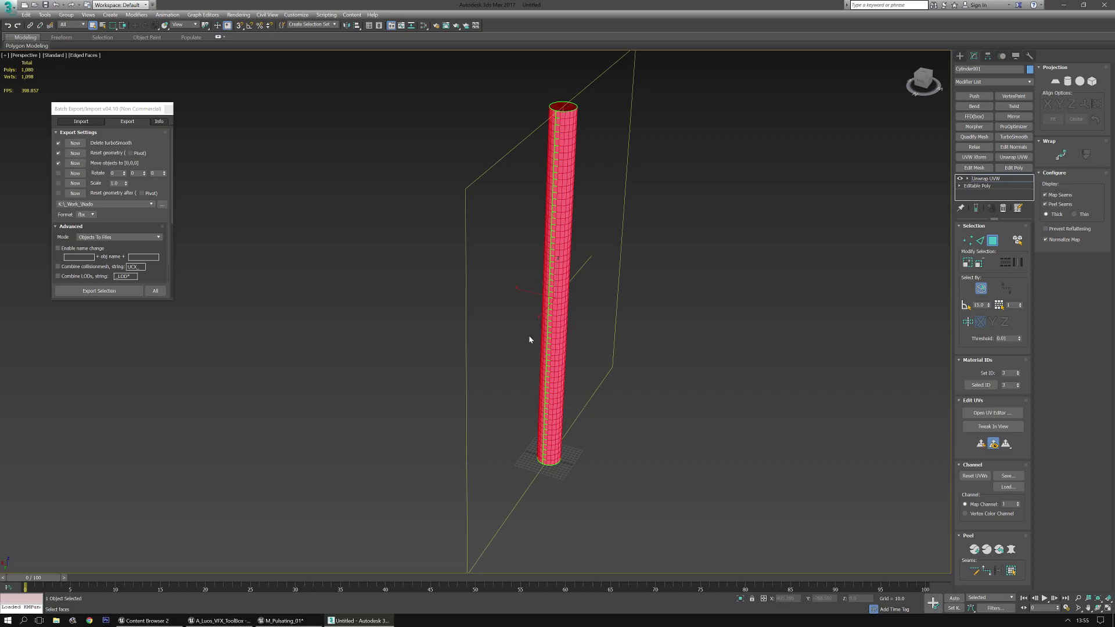
Step: Change the Unwrap UVW to map channel 2, examine the cylinder's planar mapping and return to Unreal's material editor
{"action": "middle_click_drag", "start_coordinate": [746, 338], "coordinate": [943, 319], "text": "alt"}
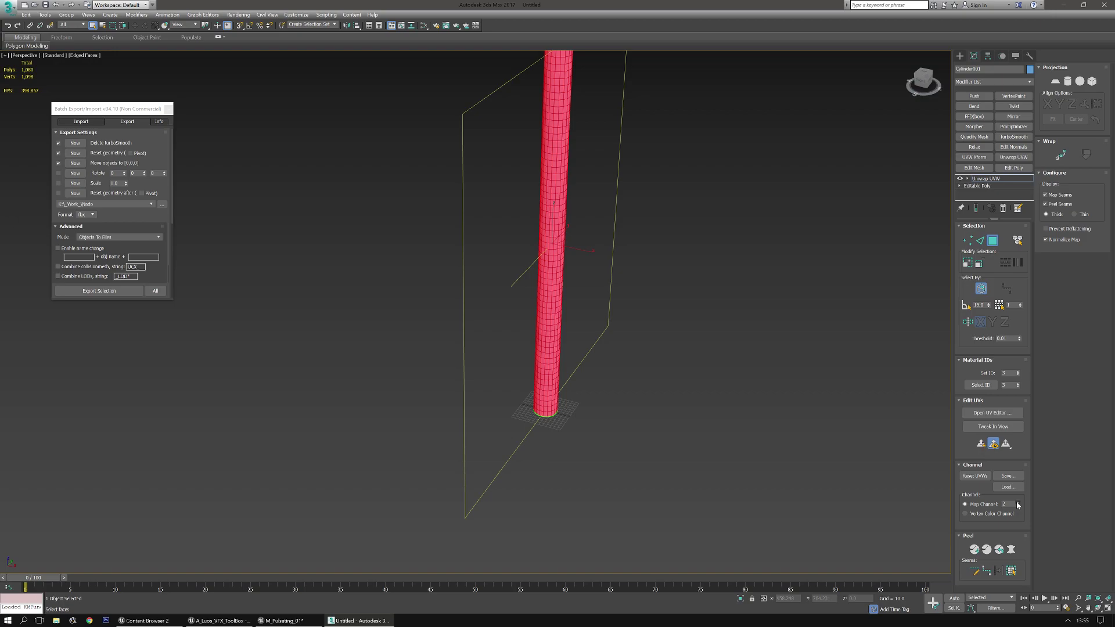
{"action": "left_click", "coordinate": [519, 341]}
{"action": "middle_click_drag", "start_coordinate": [622, 291], "coordinate": [555, 191], "text": "alt"}
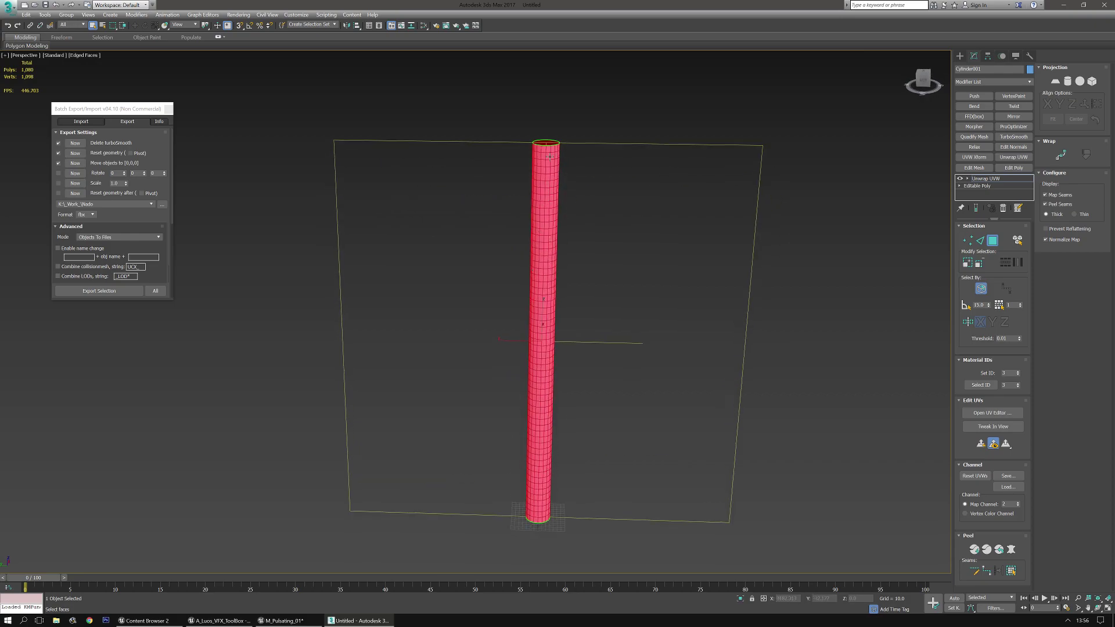
{"action": "middle_click_drag", "start_coordinate": [621, 331], "coordinate": [505, 320], "text": "alt"}
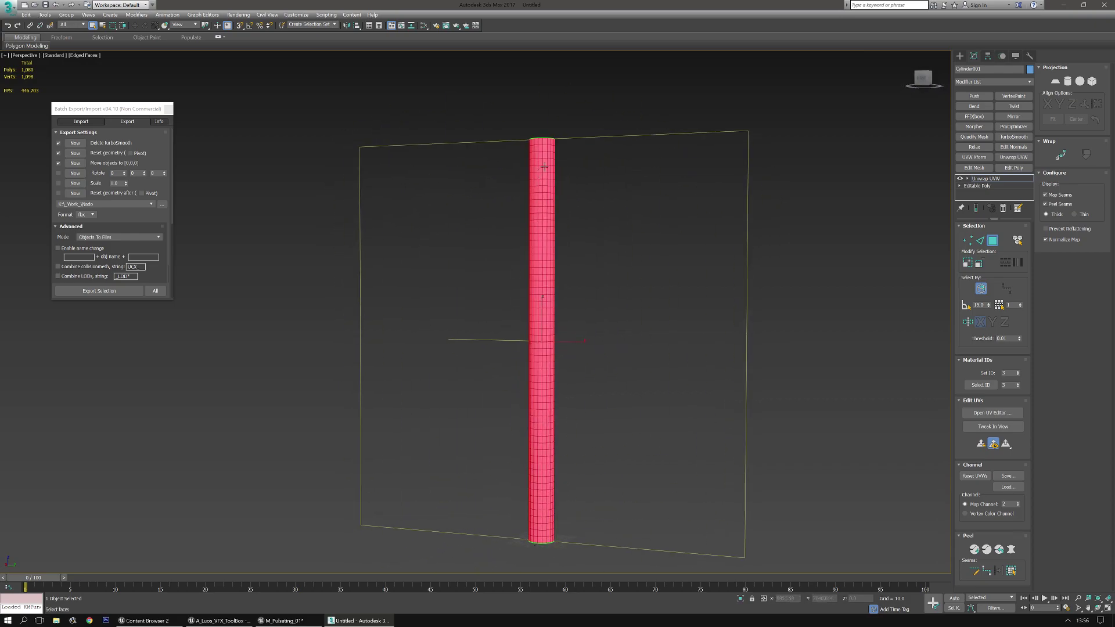
{"action": "middle_click_drag", "start_coordinate": [525, 444], "coordinate": [438, 369], "text": "alt"}
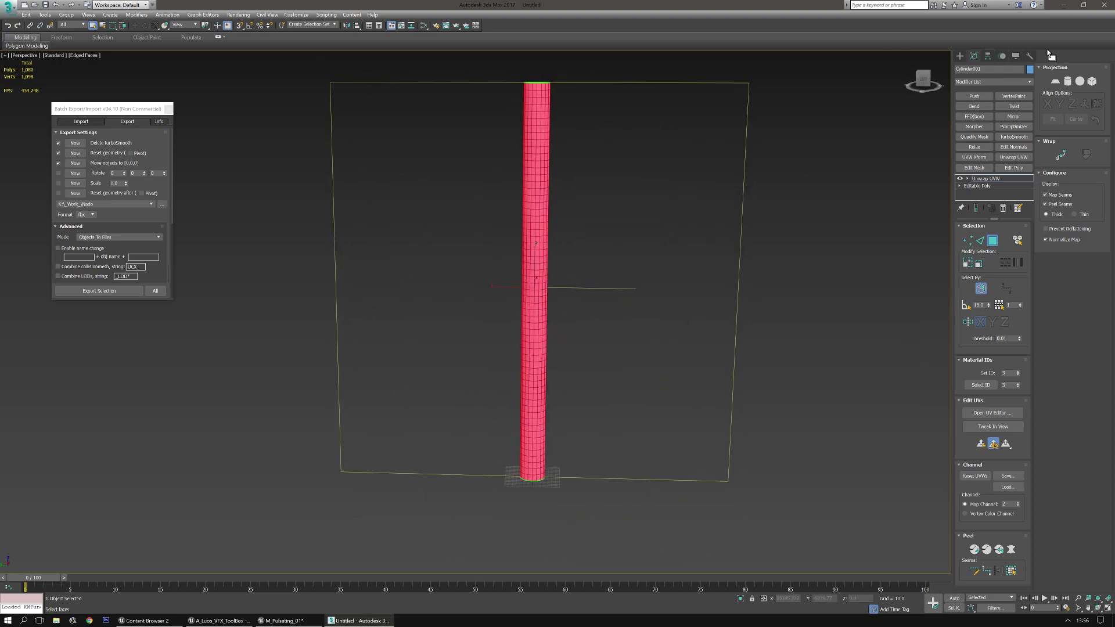
{"action": "left_click", "coordinate": [1064, 5]}
Step: Duplicate the TexCoord, Panner and Texture Sample nodes and place the copied chain below the original
{"action": "left_click", "coordinate": [511, 428]}
{"action": "right_click_drag", "start_coordinate": [508, 443], "coordinate": [701, 419]}
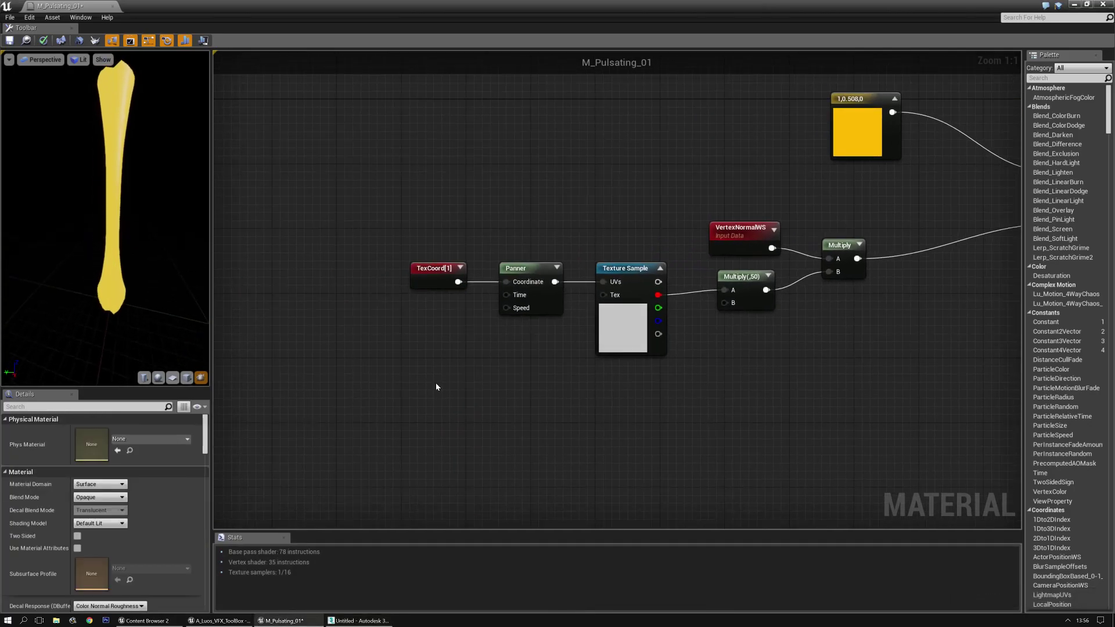
{"action": "right_click_drag", "start_coordinate": [437, 387], "coordinate": [347, 290]}
{"action": "left_click", "coordinate": [543, 178]}
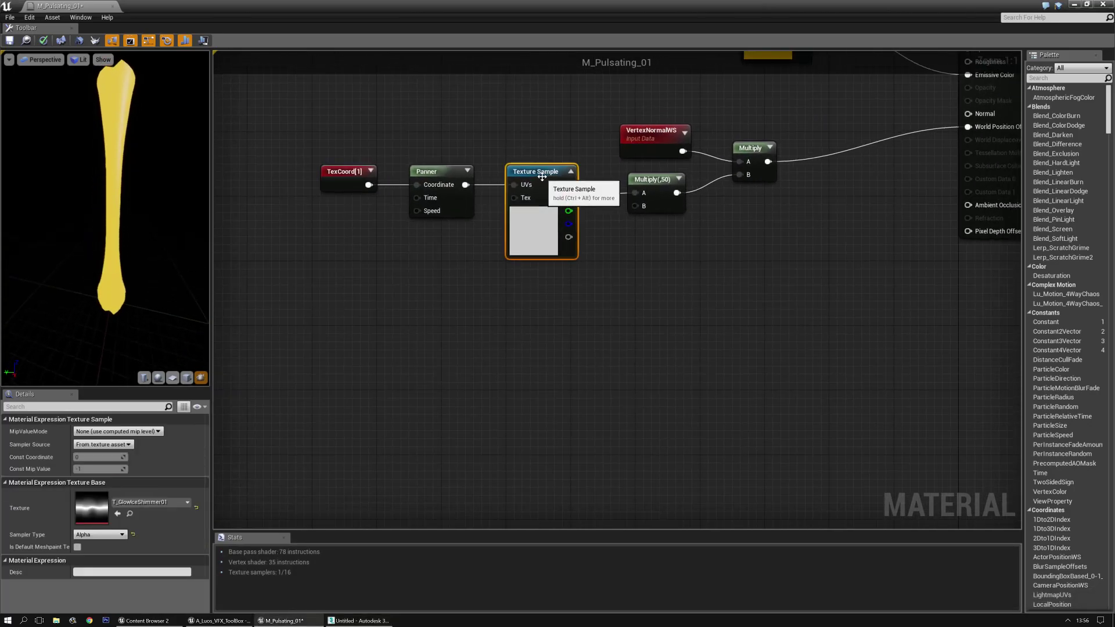
{"action": "left_click_drag", "start_coordinate": [271, 135], "coordinate": [535, 221]}
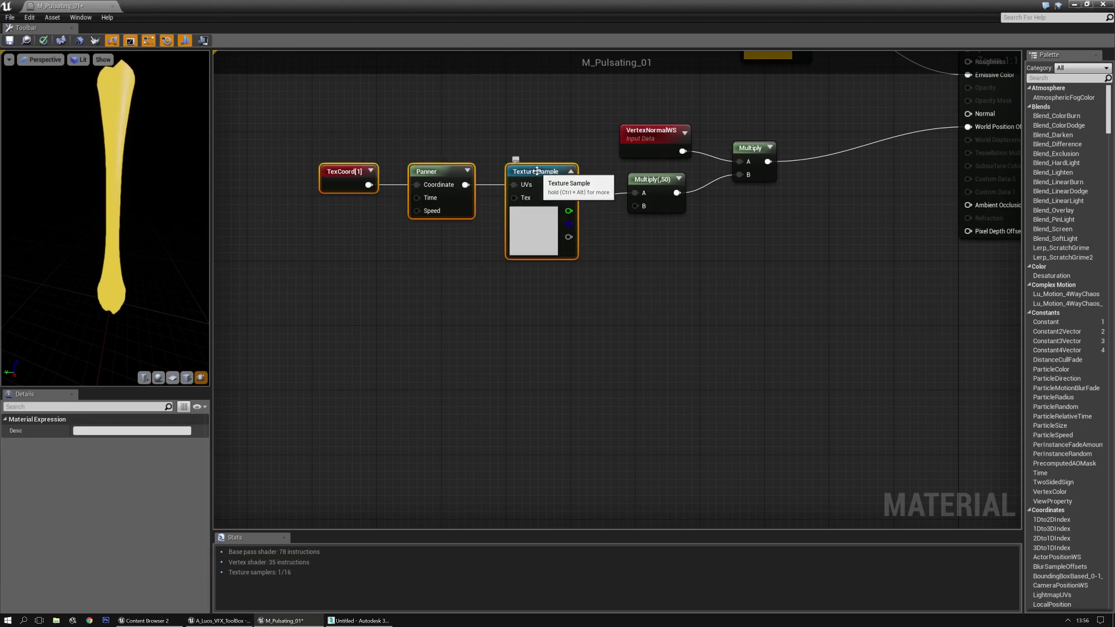
{"action": "left_click_drag", "start_coordinate": [536, 175], "coordinate": [537, 255]}
{"action": "key", "text": "ctrl+z"}
{"action": "key", "text": "ctrl+v"}
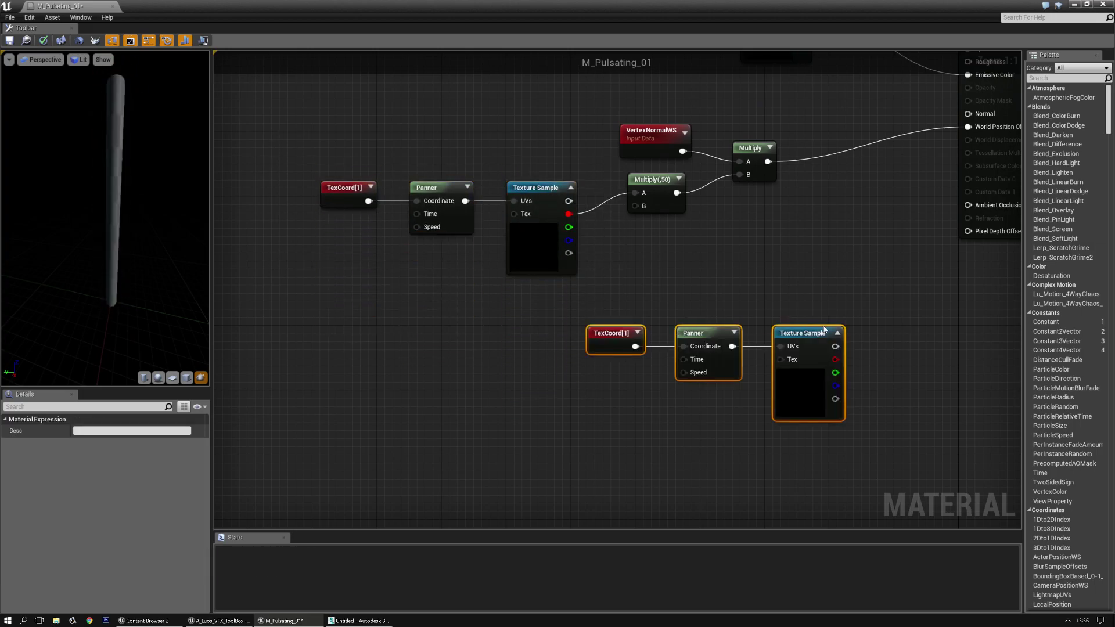
{"action": "left_click_drag", "start_coordinate": [823, 330], "coordinate": [581, 347]}
{"action": "left_click", "coordinate": [581, 347]}
{"action": "left_click", "coordinate": [359, 355]}
Step: Preview the copied Texture Sample and set VTiling to 2 on the copied TexCoord node
{"action": "left_click", "coordinate": [537, 349]}
{"action": "key", "text": "space"}
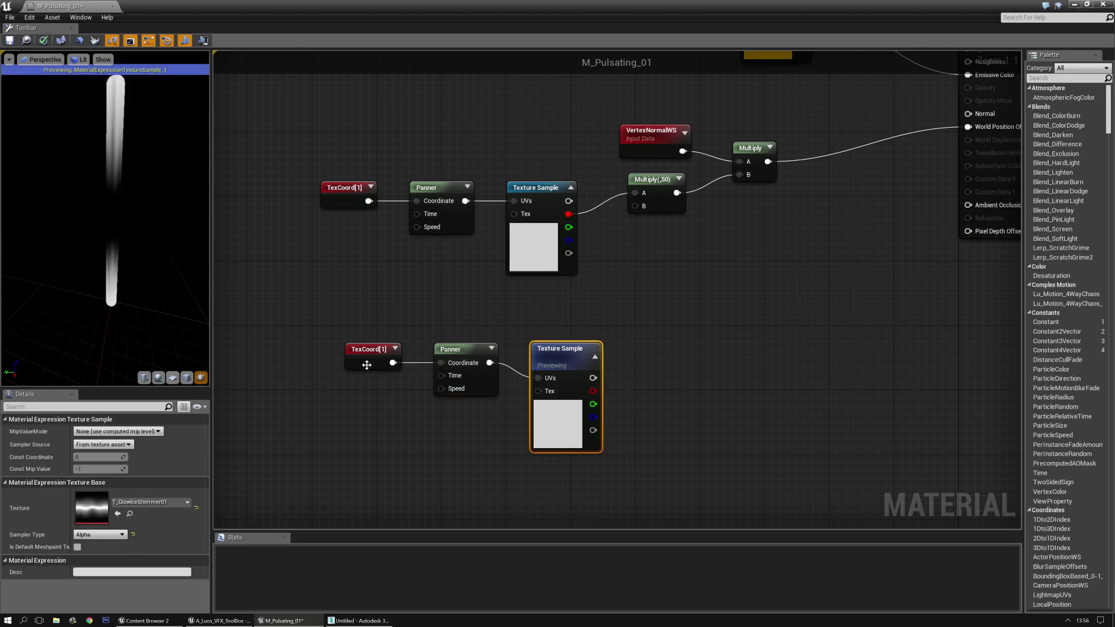
{"action": "left_click", "coordinate": [367, 365]}
{"action": "left_click", "coordinate": [96, 444]}
{"action": "key", "text": "Tab"}
{"action": "type", "text": "2"}
{"action": "key", "text": "Return"}
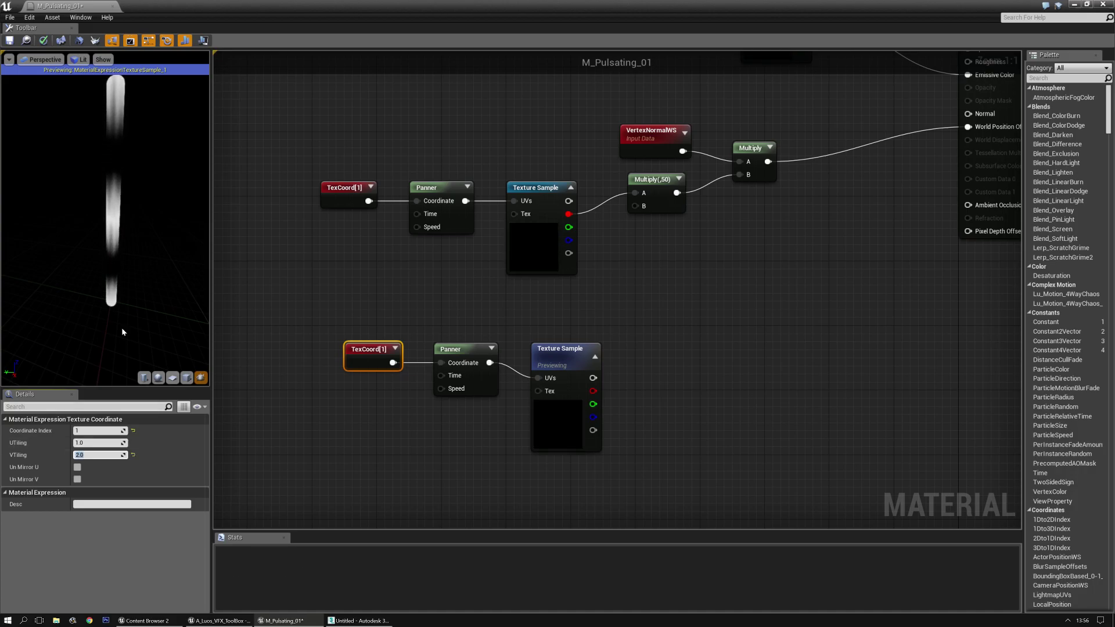
Step: Set the copied Panner's Speed Y to 0.445
{"action": "left_click", "coordinate": [462, 351]}
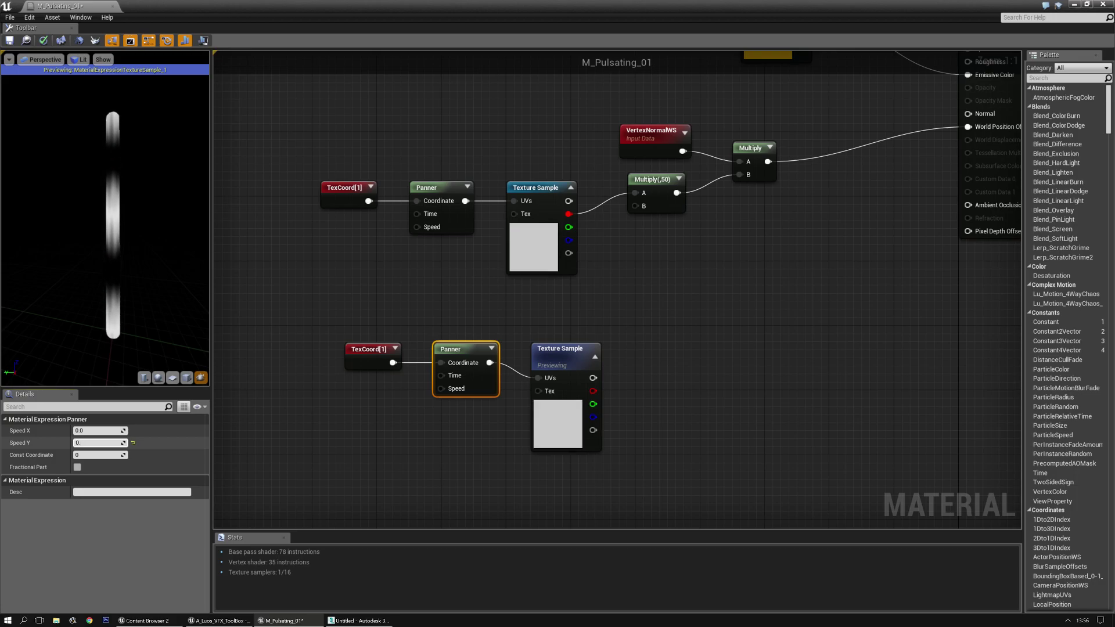
{"action": "type", "text": "0.445"}
{"action": "key", "text": "Return"}
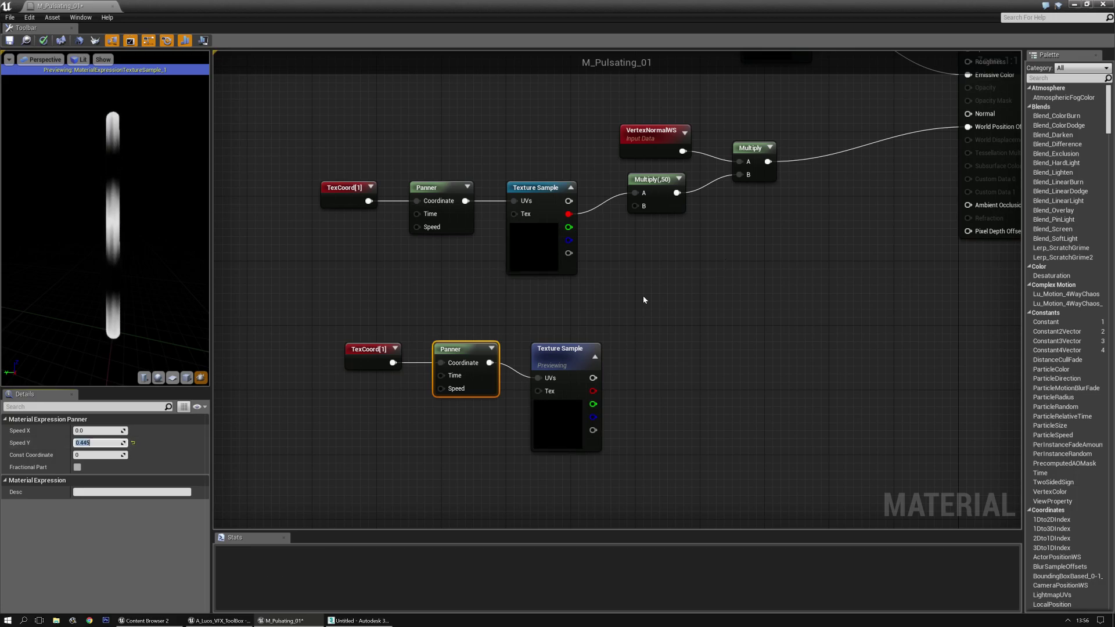
{"action": "left_click", "coordinate": [642, 301]}
{"action": "right_click_drag", "start_coordinate": [625, 320], "coordinate": [644, 339]}
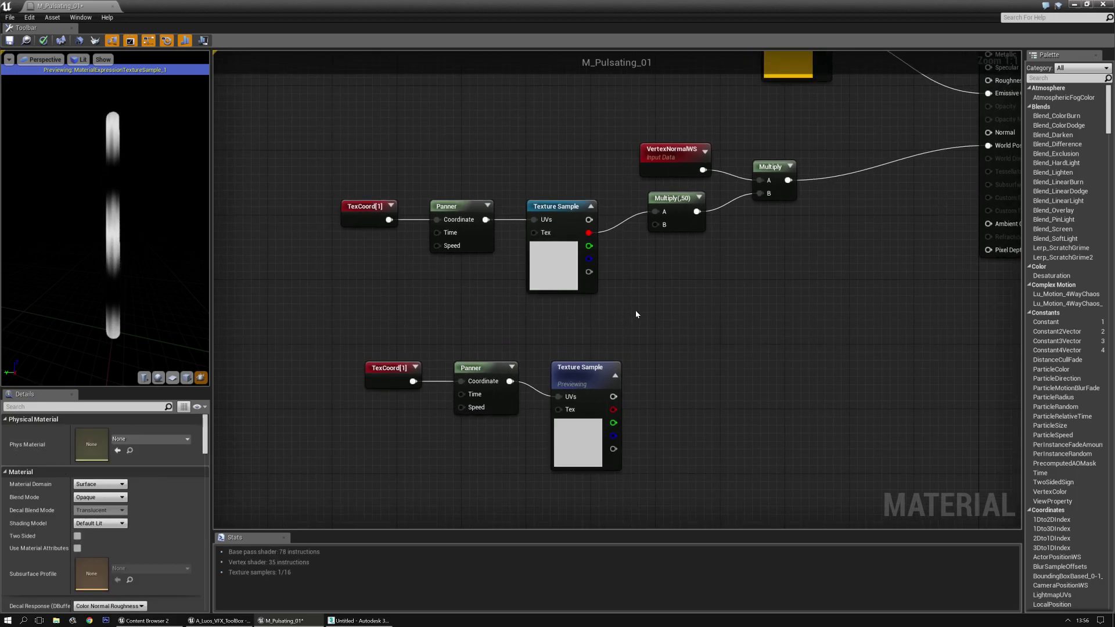
Step: Create an Add node with the original Texture Sample's red output in A and the copy's red output in B
{"action": "left_click", "coordinate": [636, 314]}
{"action": "left_click_drag", "start_coordinate": [588, 232], "coordinate": [620, 274]}
{"action": "left_click_drag", "start_coordinate": [639, 336], "coordinate": [642, 330]}
{"action": "left_click_drag", "start_coordinate": [612, 409], "coordinate": [643, 343]}
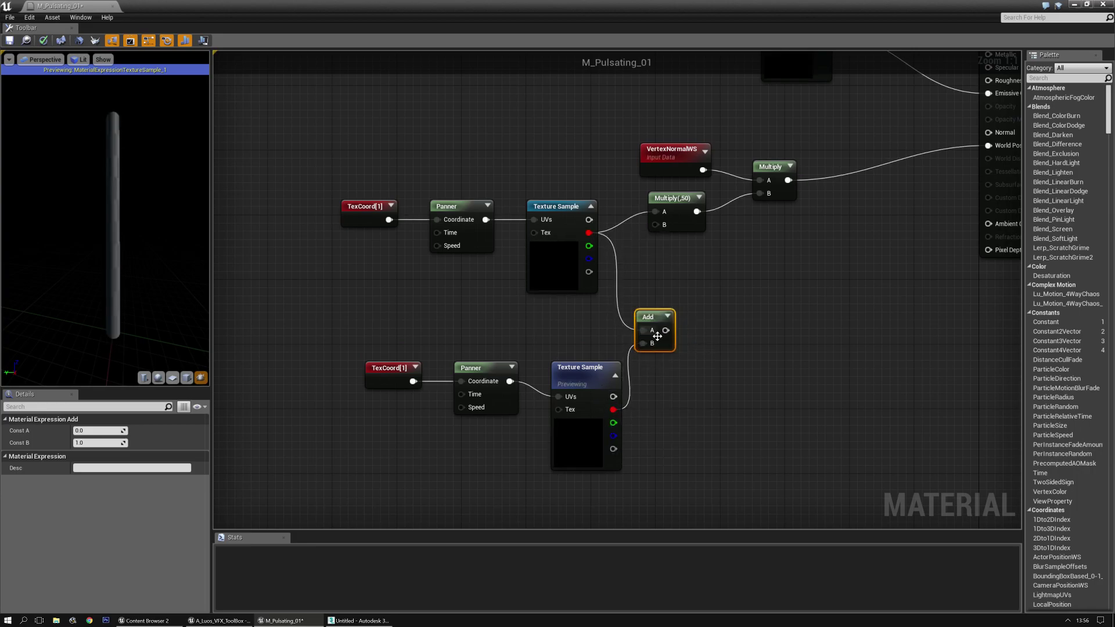
Step: Stop previewing the copied Texture Sample and connect the Add result to input A of the Multiply(,50) node
{"action": "left_click", "coordinate": [582, 369]}
{"action": "key", "text": "space"}
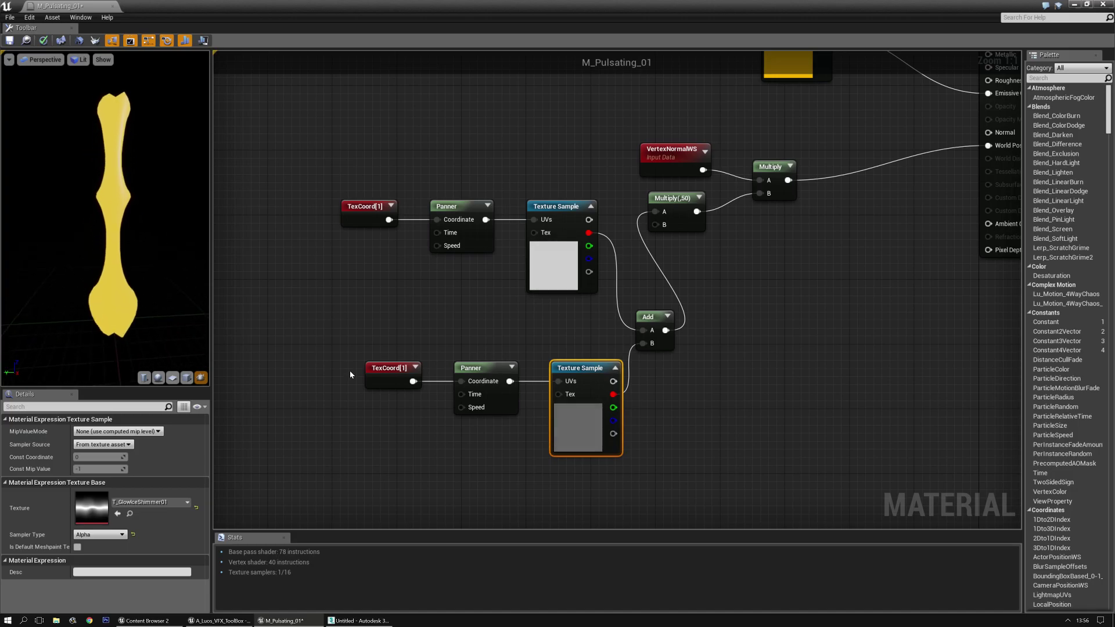
{"action": "right_click_drag", "start_coordinate": [351, 375], "coordinate": [378, 289]}
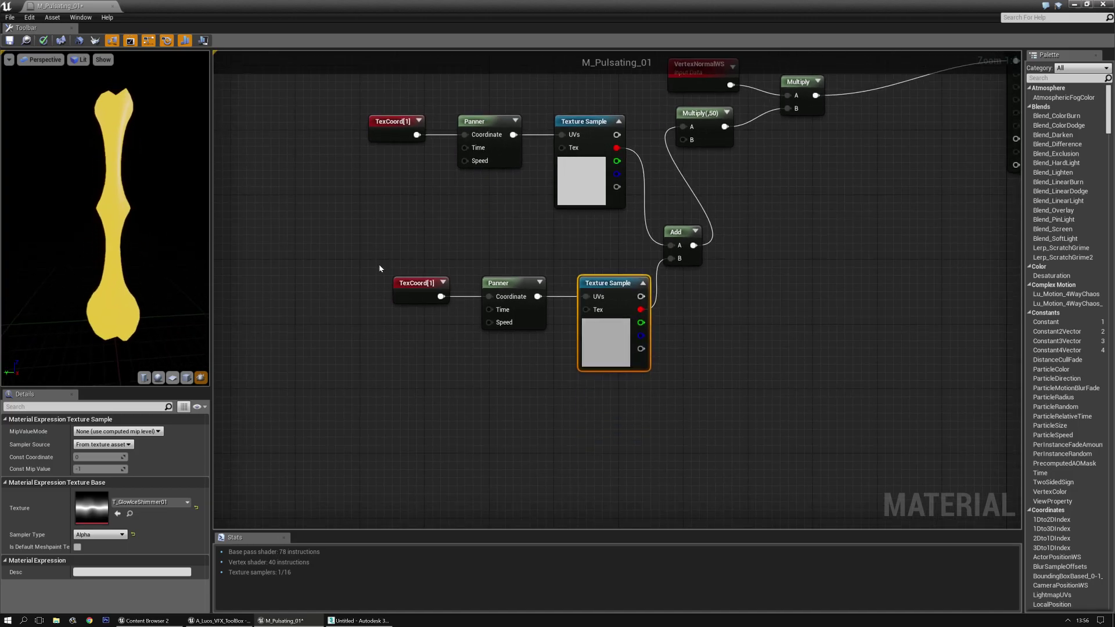
{"action": "right_click_drag", "start_coordinate": [398, 227], "coordinate": [383, 280]}
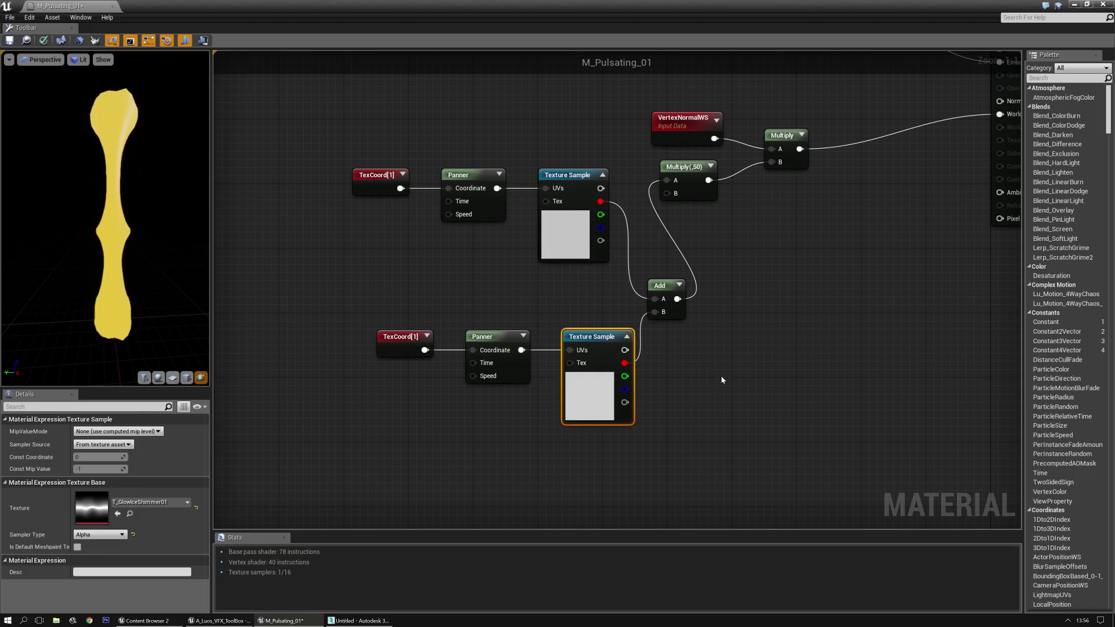
{"action": "right_click_drag", "start_coordinate": [723, 381], "coordinate": [693, 367]}
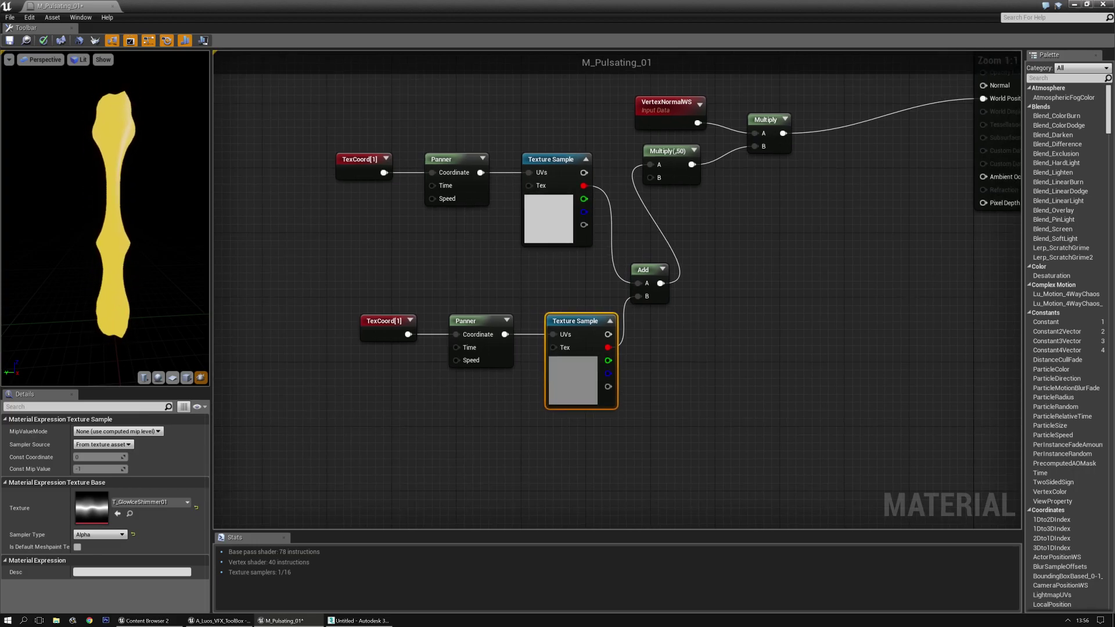